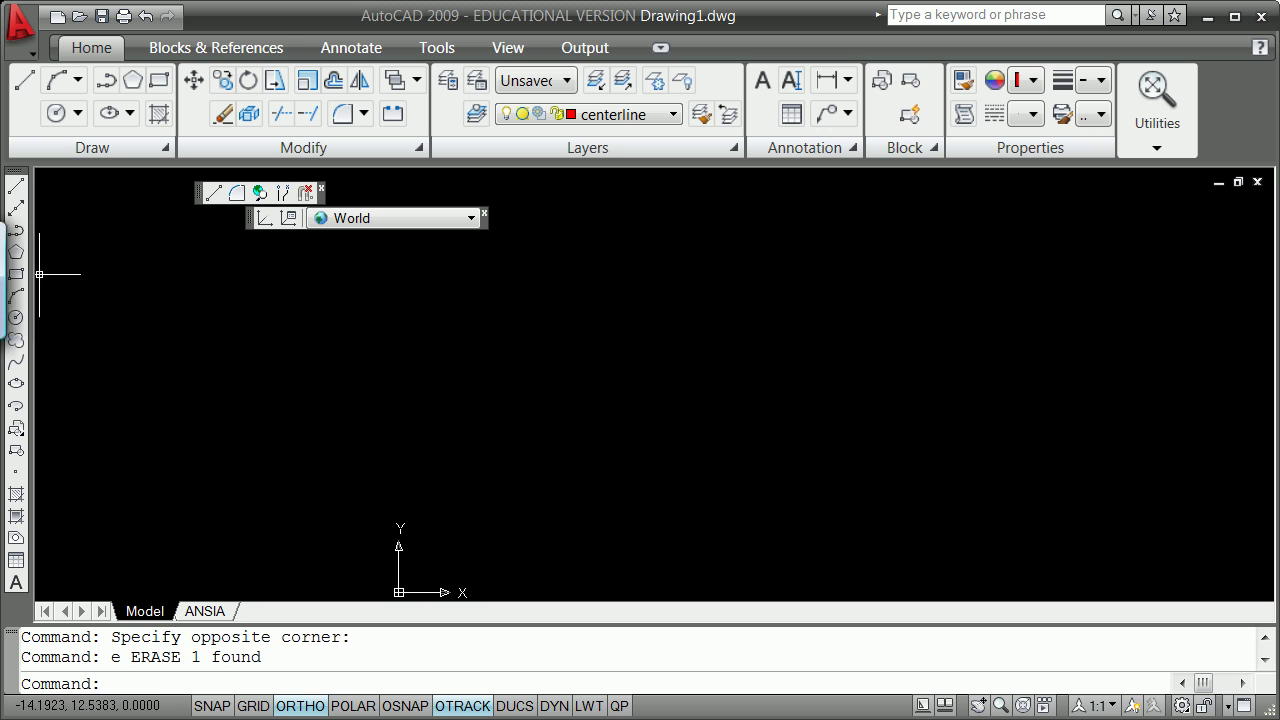
# - Draw an 86-unit horizontal centerline with Ortho on, then zoom to extents
pyautogui.click(16, 186)
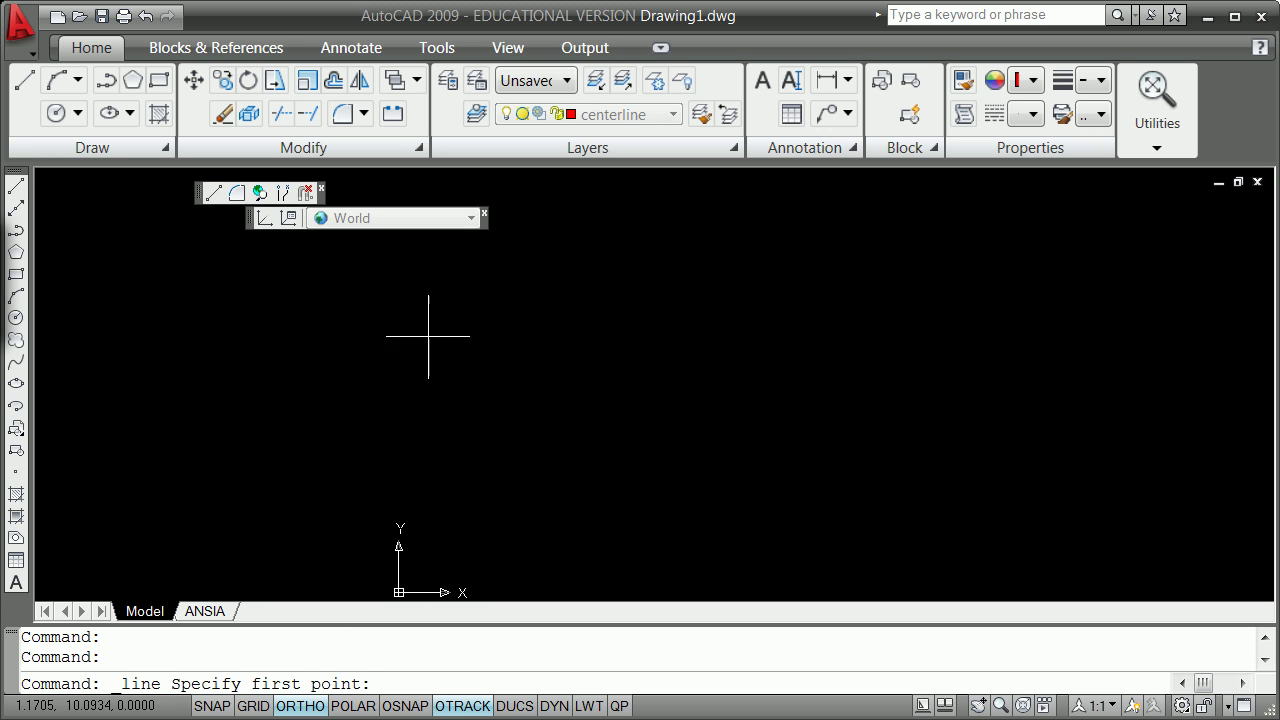
pyautogui.click(543, 334)
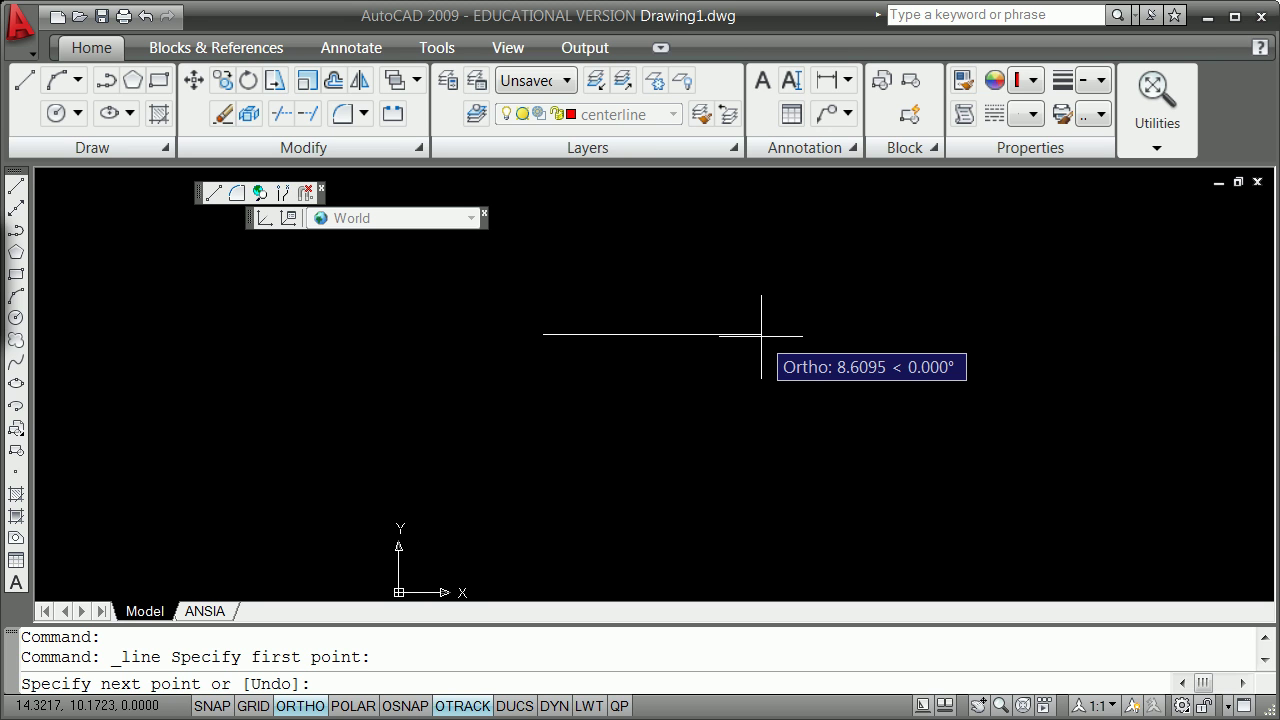
pyautogui.write('86')
pyautogui.press('Return')
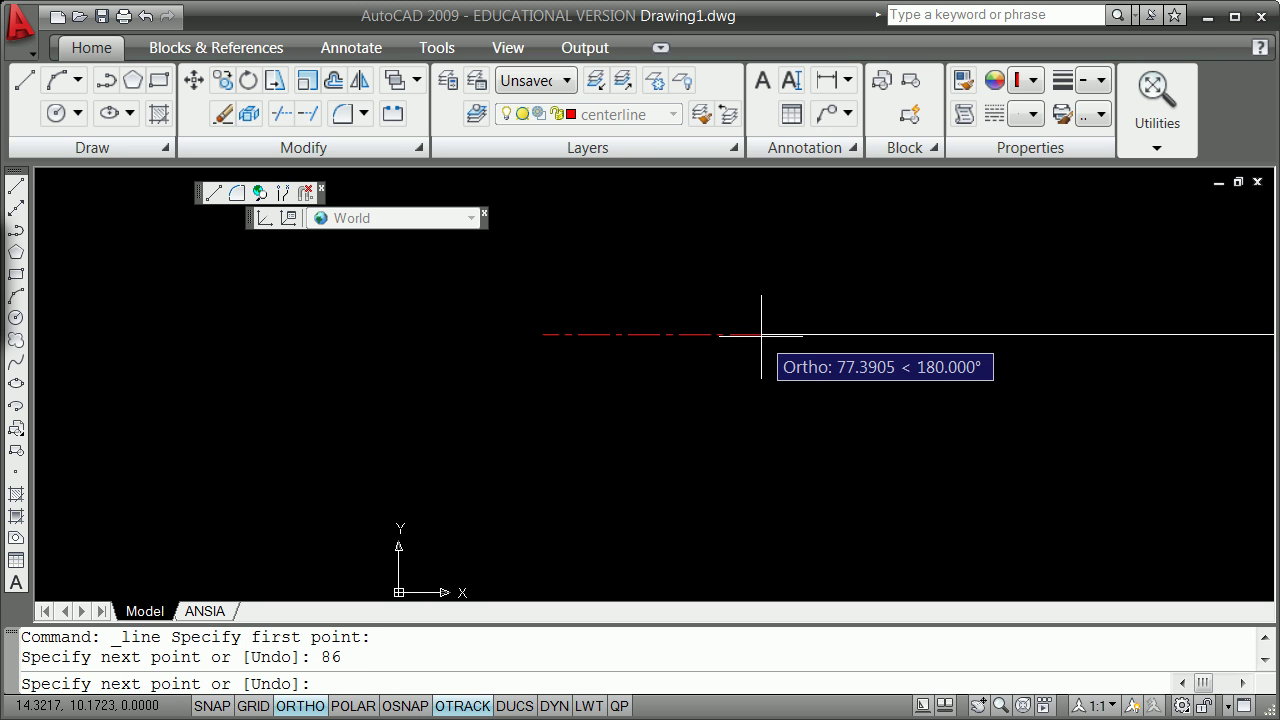
pyautogui.press('Escape')
pyautogui.press('Escape')
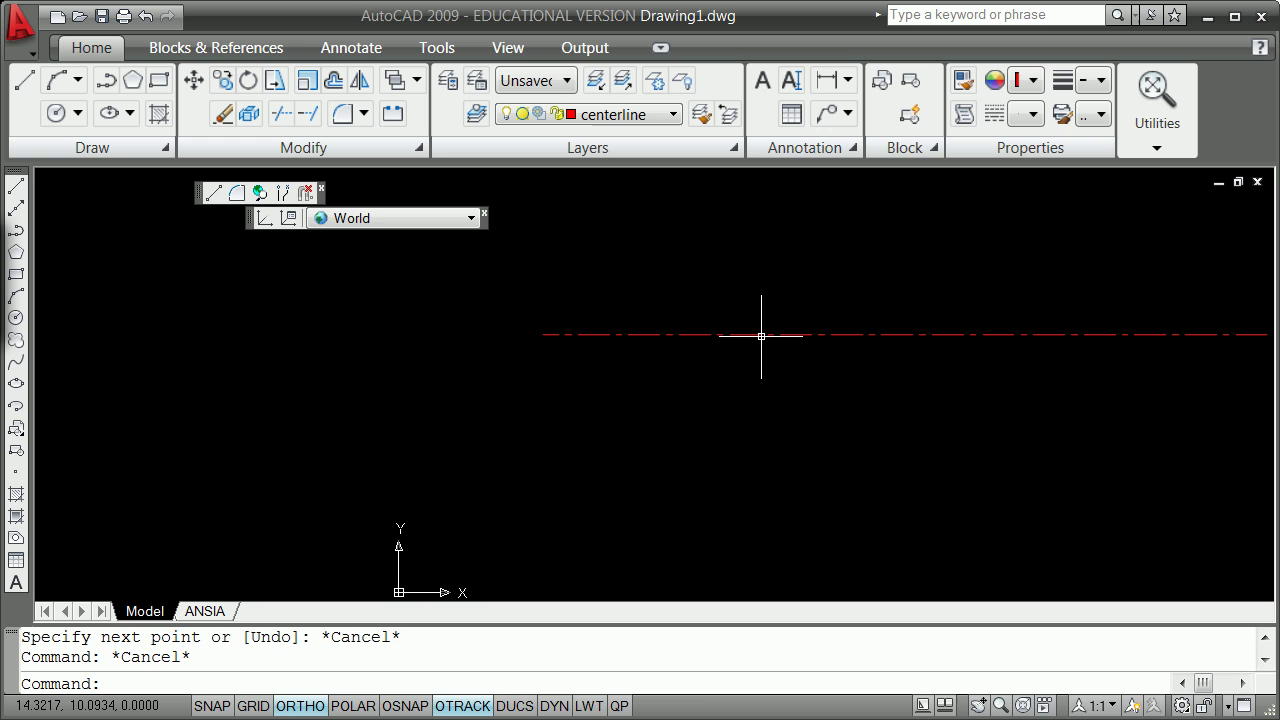
pyautogui.press('Escape')
pyautogui.write('z')
pyautogui.press('Return')
pyautogui.write('e')
pyautogui.press('Return')
pyautogui.scroll(-5, 780, 345)
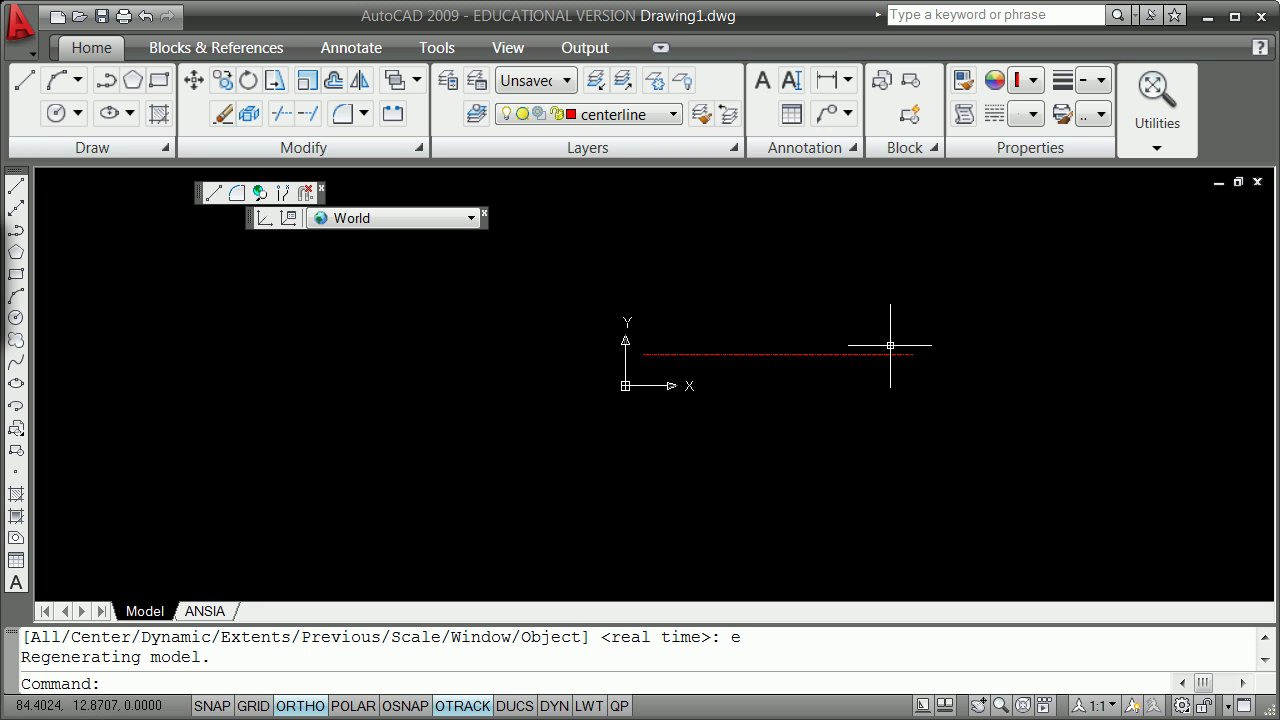
# - Offset the centerline through picked points to make copies above and below it
pyautogui.scroll(1, 906, 349)
pyautogui.scroll(1, 906, 349)
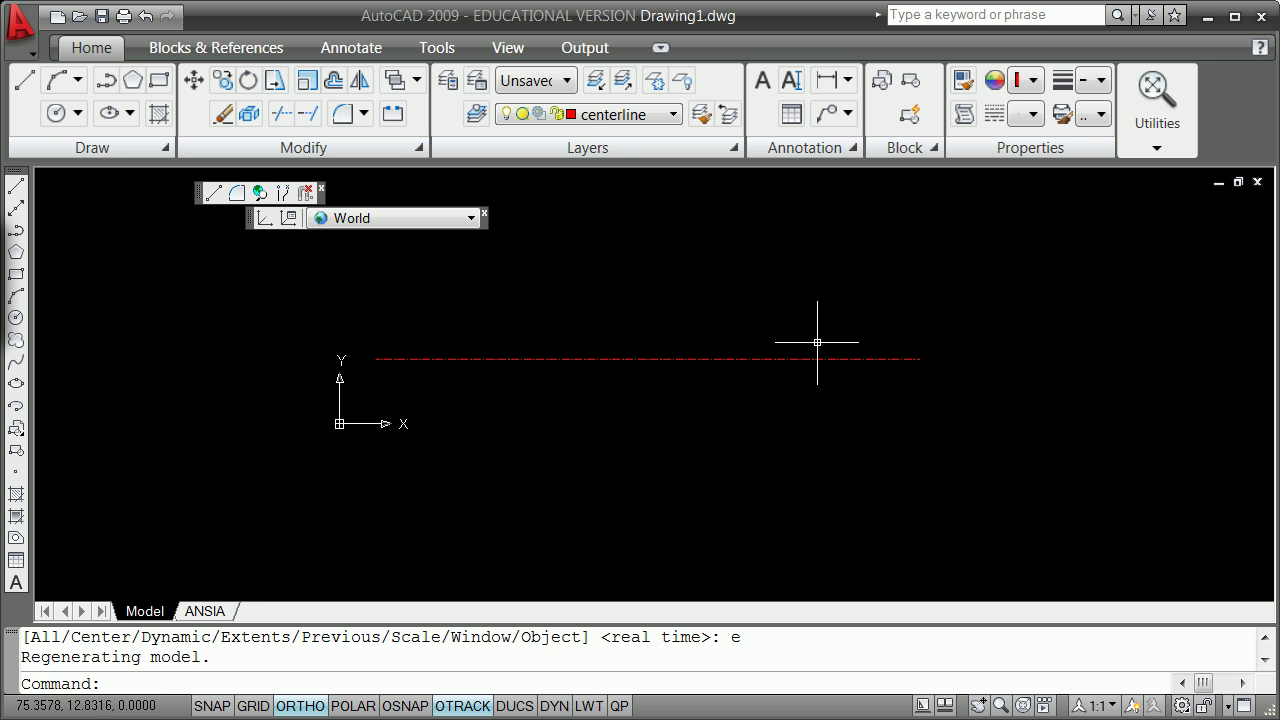
pyautogui.press('Return')
pyautogui.write('t')
pyautogui.press('Return')
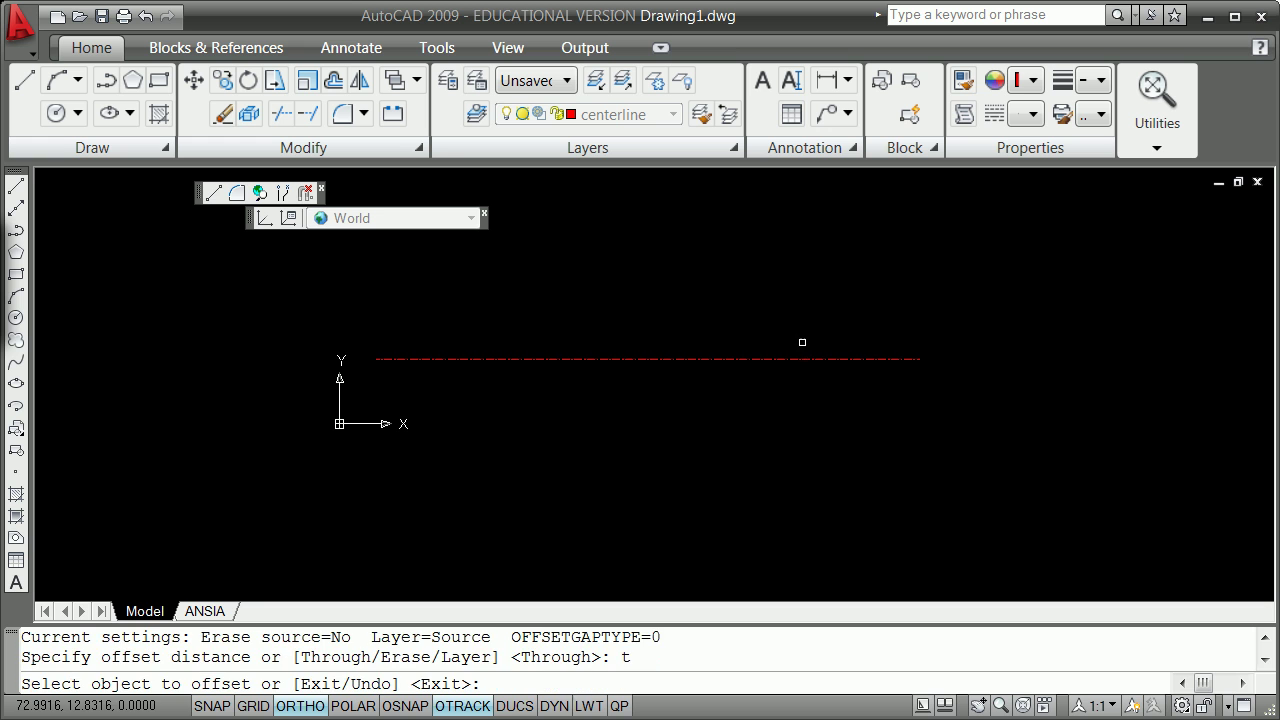
pyautogui.click(787, 358)
pyautogui.click(792, 295)
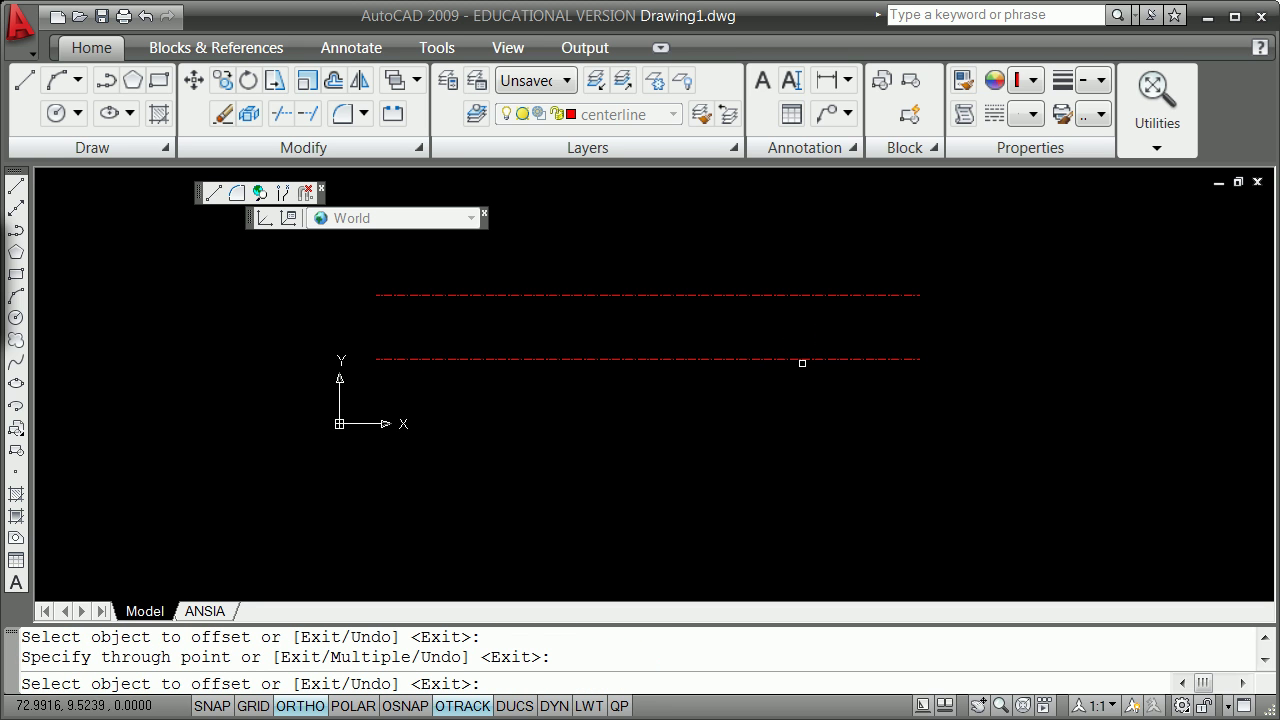
pyautogui.click(800, 358)
pyautogui.click(813, 442)
pyautogui.press('Return')
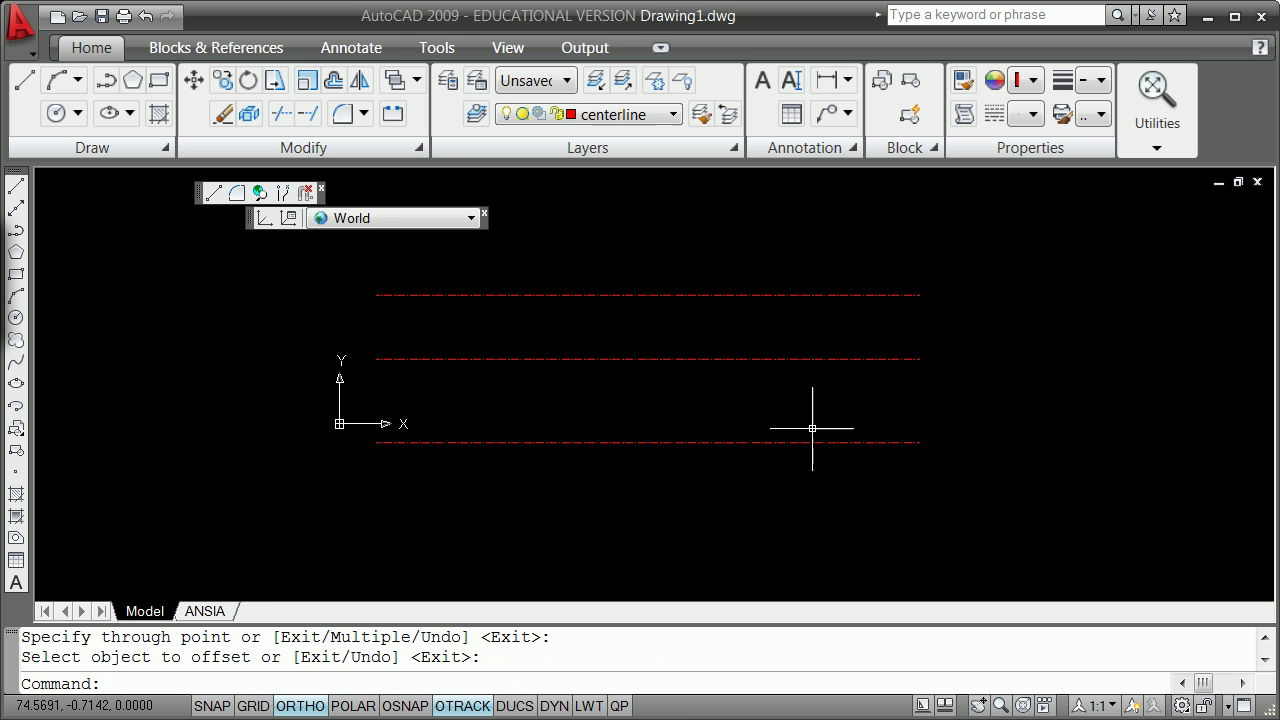
# - Draw a vertical line joining the right endpoints of the two offset lines
pyautogui.write('l')
pyautogui.press('Return')
pyautogui.keyDown('shift'); pyautogui.rightClick(836, 248); pyautogui.keyUp('shift')
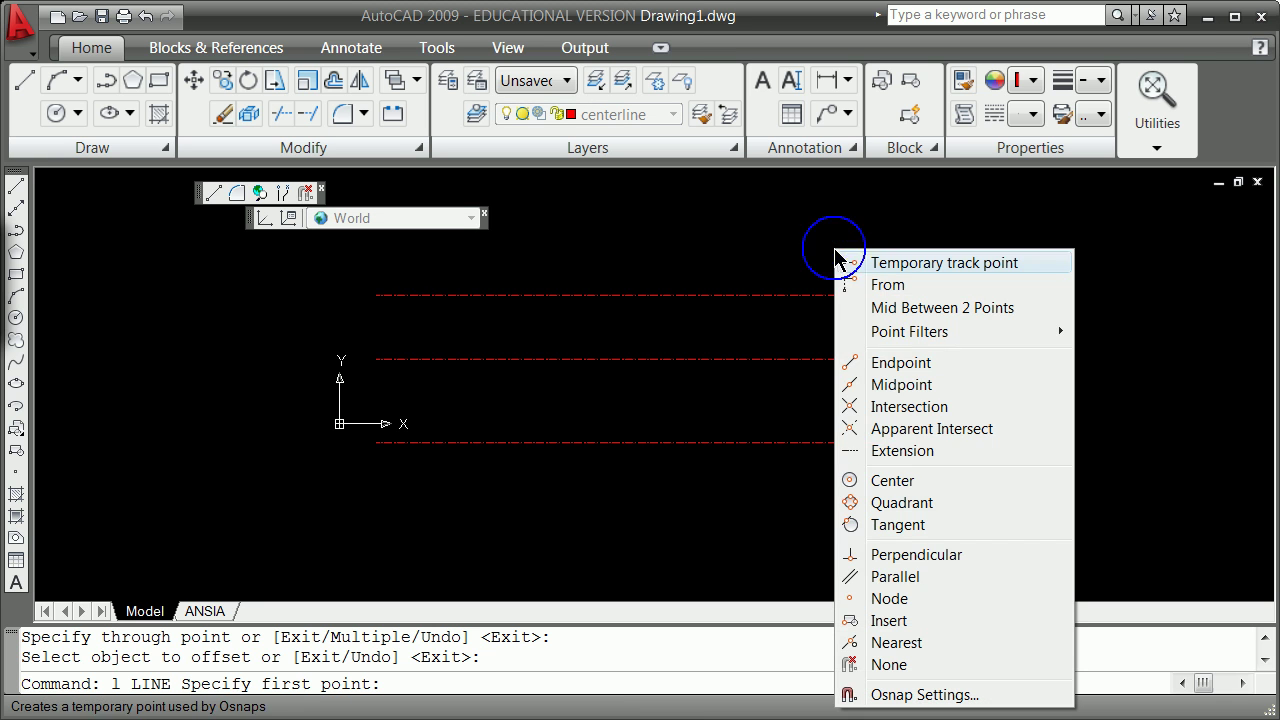
pyautogui.click(908, 362)
pyautogui.click(920, 294)
pyautogui.keyDown('shift'); pyautogui.rightClick(952, 406); pyautogui.keyUp('shift')
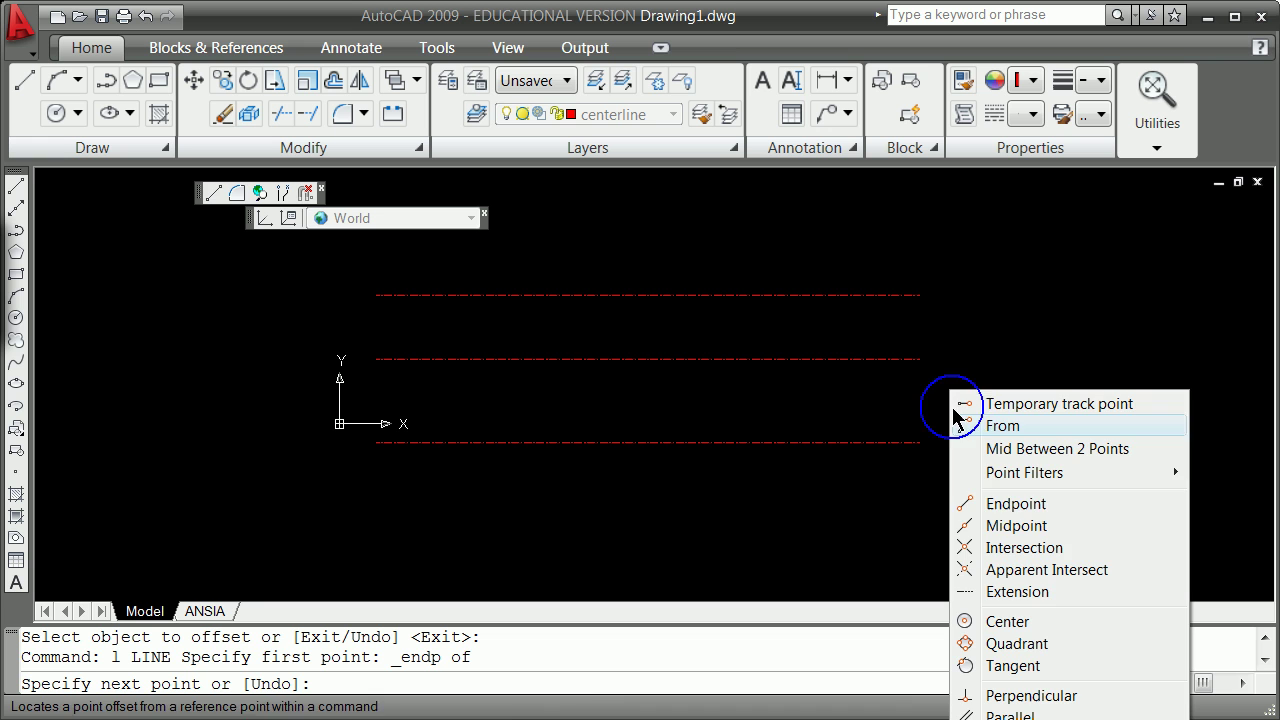
pyautogui.click(1005, 505)
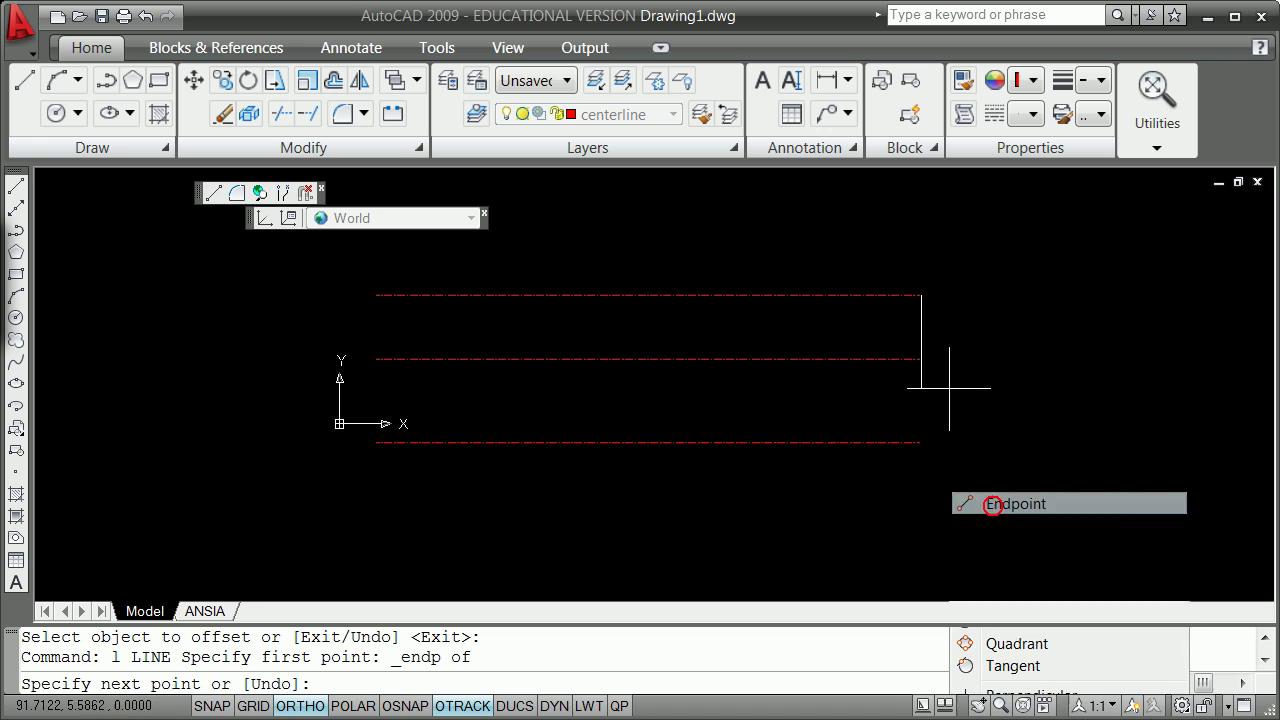
pyautogui.click(906, 448)
pyautogui.press('Return')
# - Offset the vertical line through the centerline's left endpoint
pyautogui.write('o')
pyautogui.press('Return')
pyautogui.write('t')
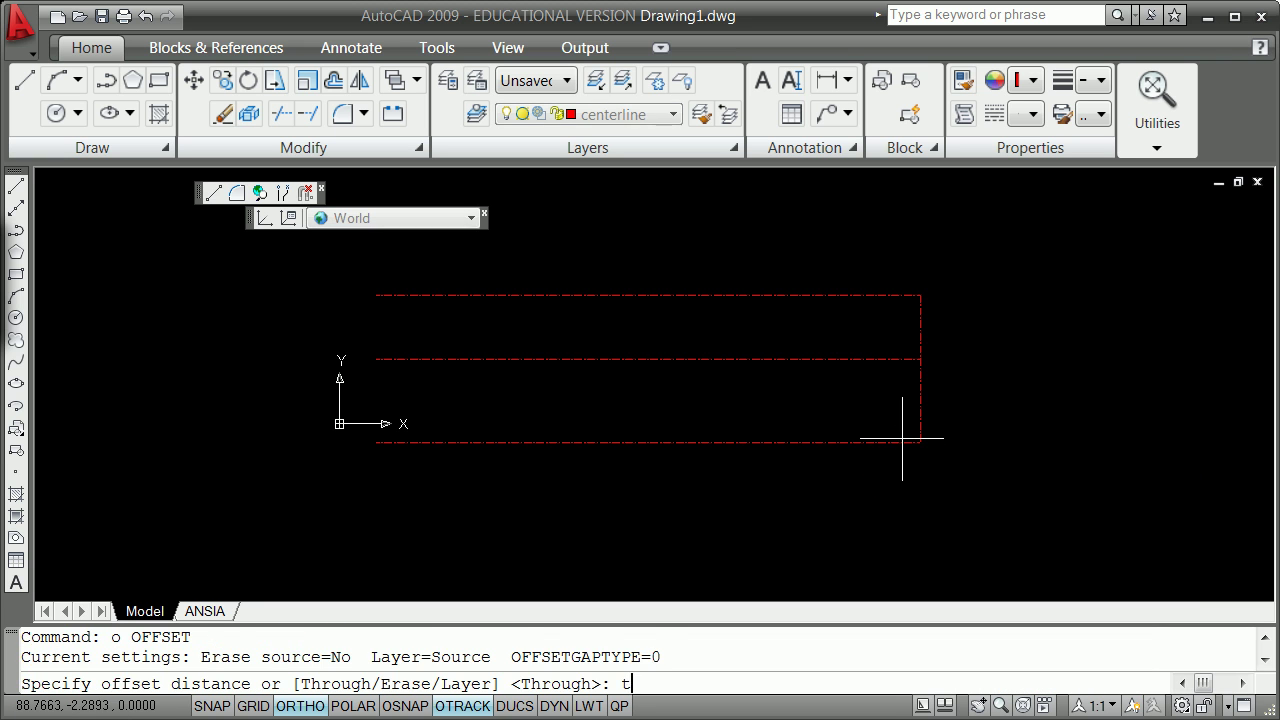
pyautogui.press('Return')
pyautogui.click(920, 338)
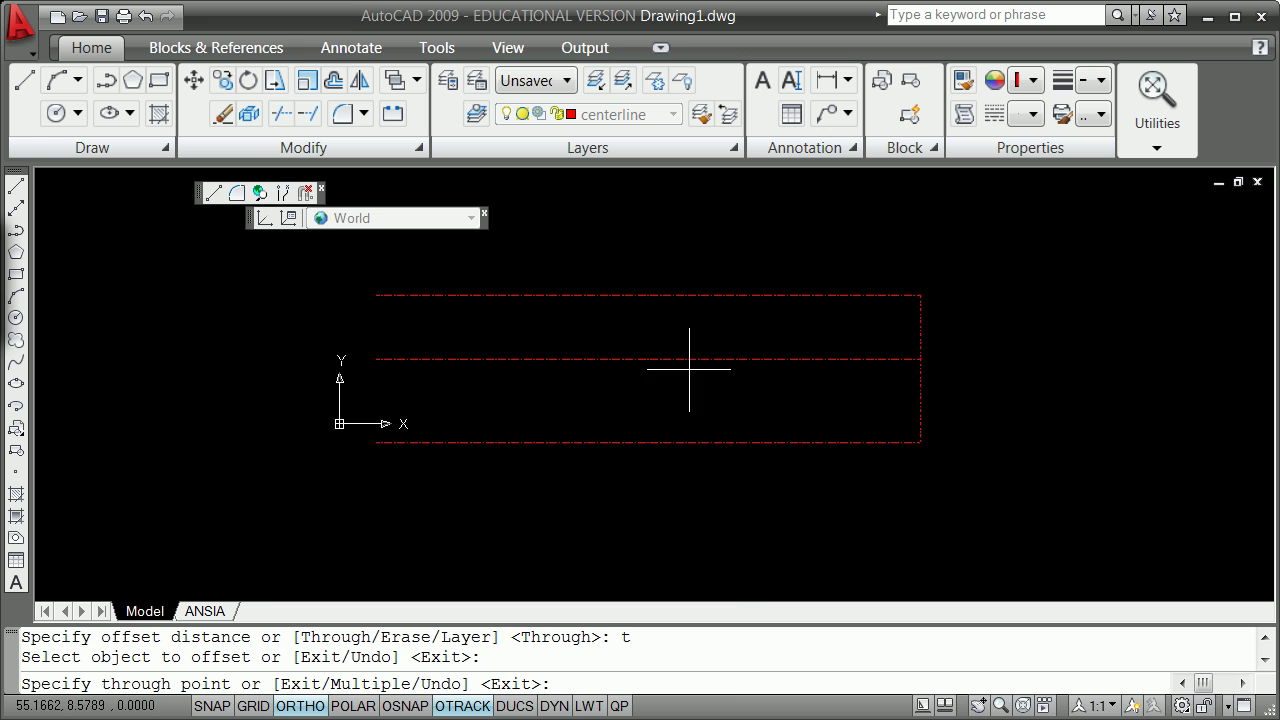
pyautogui.keyDown('shift'); pyautogui.rightClick(498, 328); pyautogui.keyUp('shift')
pyautogui.click(586, 444)
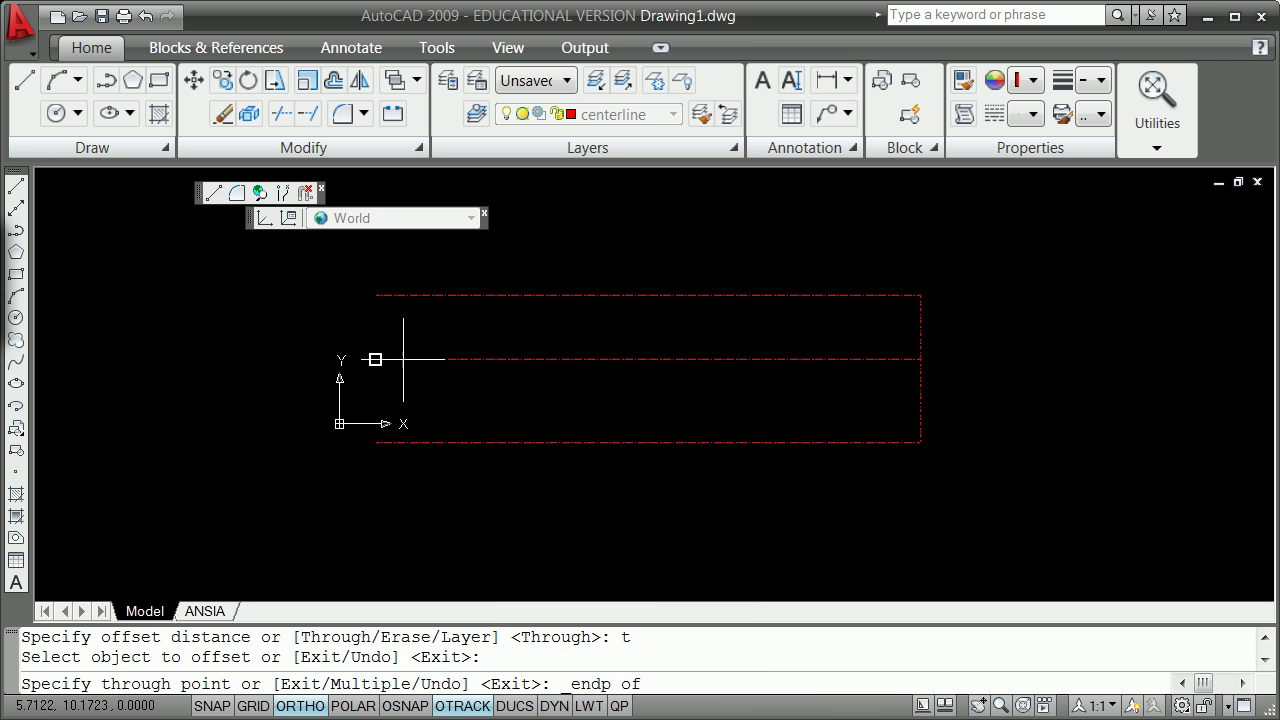
pyautogui.click(437, 346)
pyautogui.press('Escape')
# - Erase the temporary top and bottom offset lines
pyautogui.write('e')
pyautogui.press('Return')
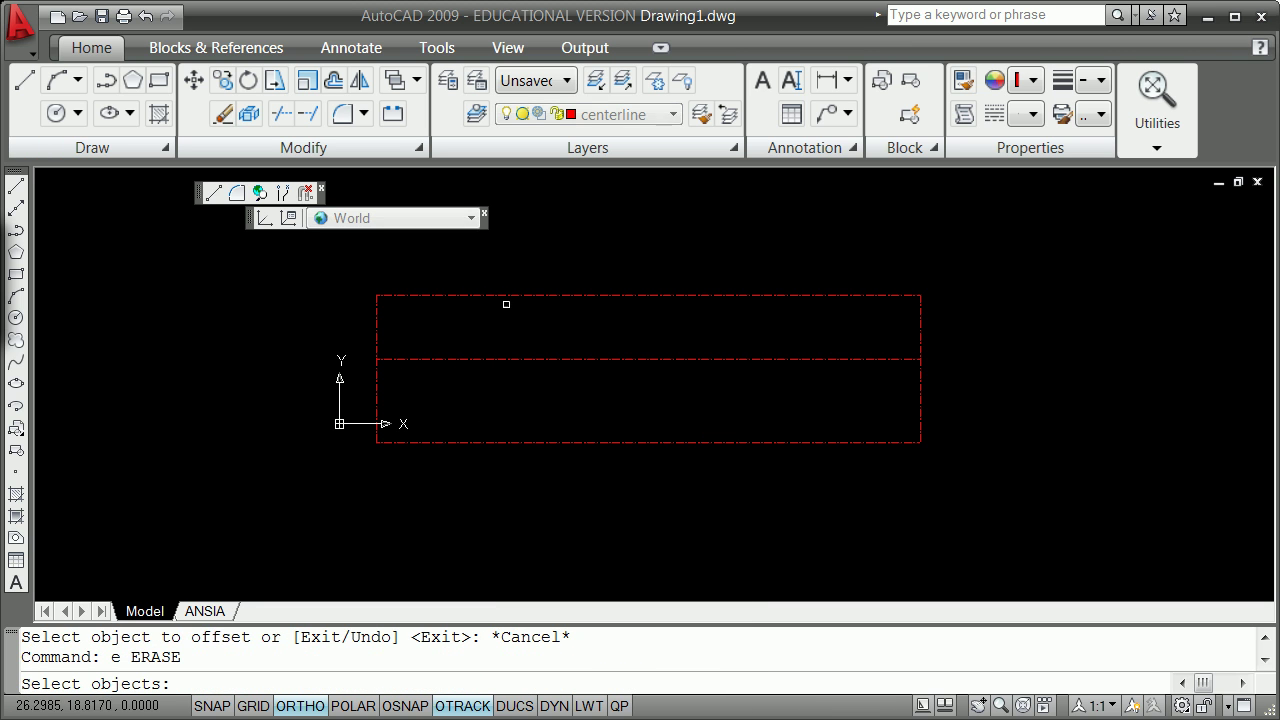
pyautogui.click(530, 296)
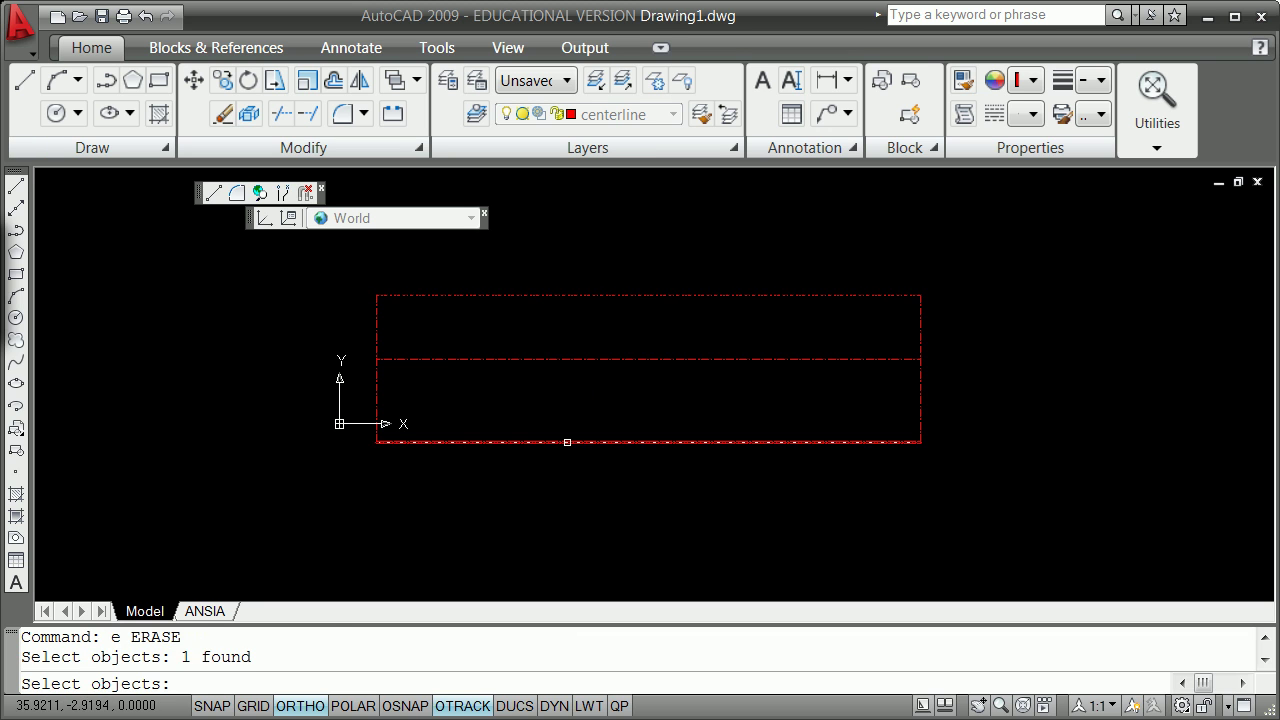
pyautogui.click(566, 441)
pyautogui.press('Return')
pyautogui.scroll(2, 566, 440)
pyautogui.scroll(-4, 578, 369)
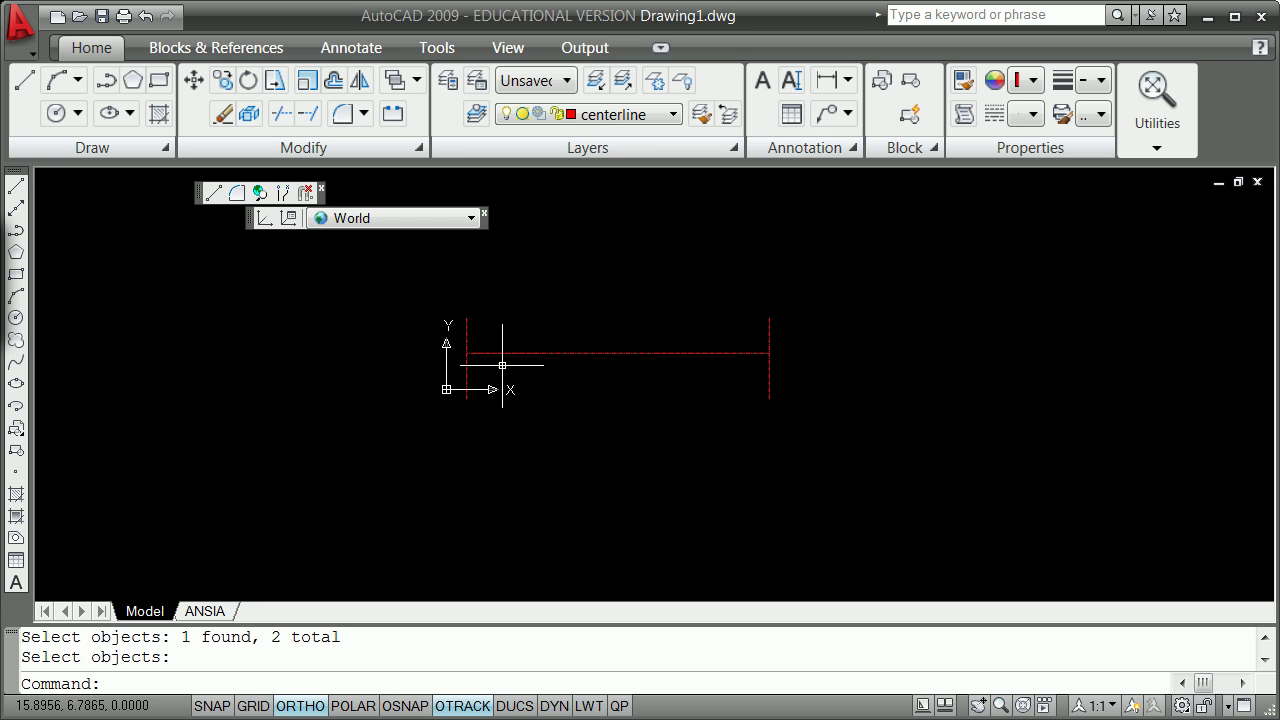
# - Draw a radius-54 circle centred on the left centerline intersection using Center, Radius
pyautogui.click(17, 318)
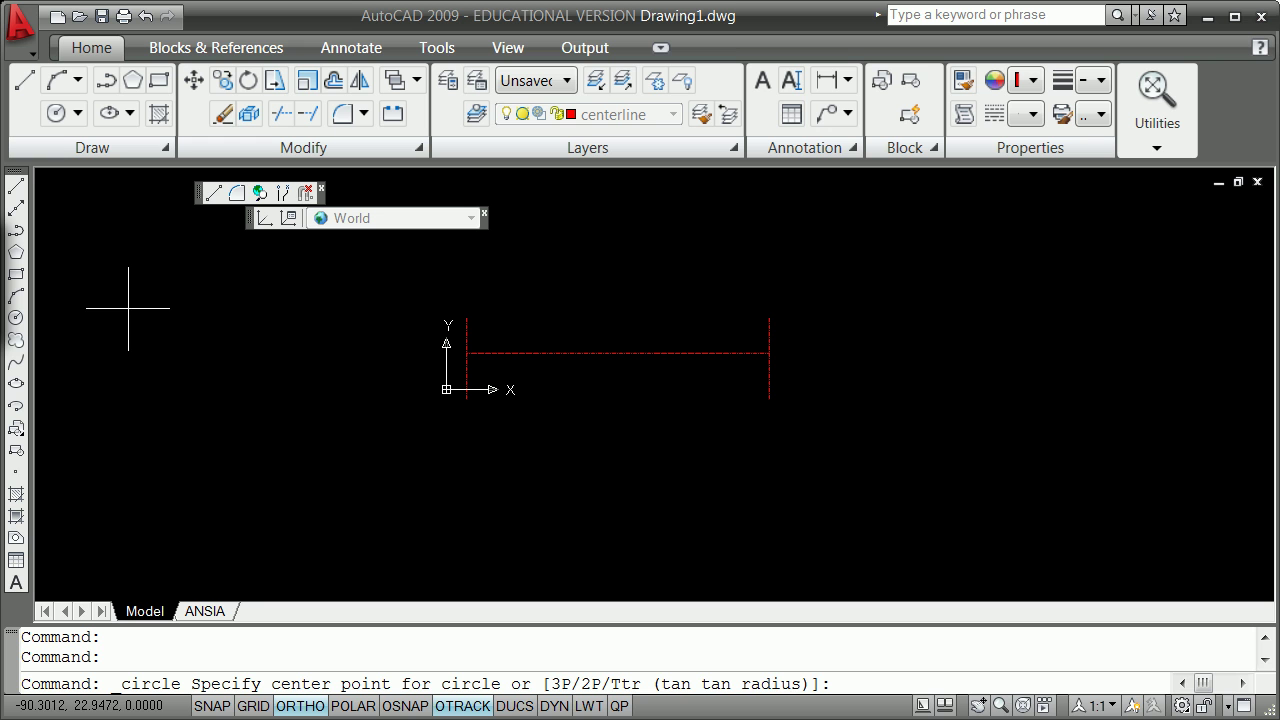
pyautogui.keyDown('shift'); pyautogui.rightClick(291, 278); pyautogui.keyUp('shift')
pyautogui.press('Escape')
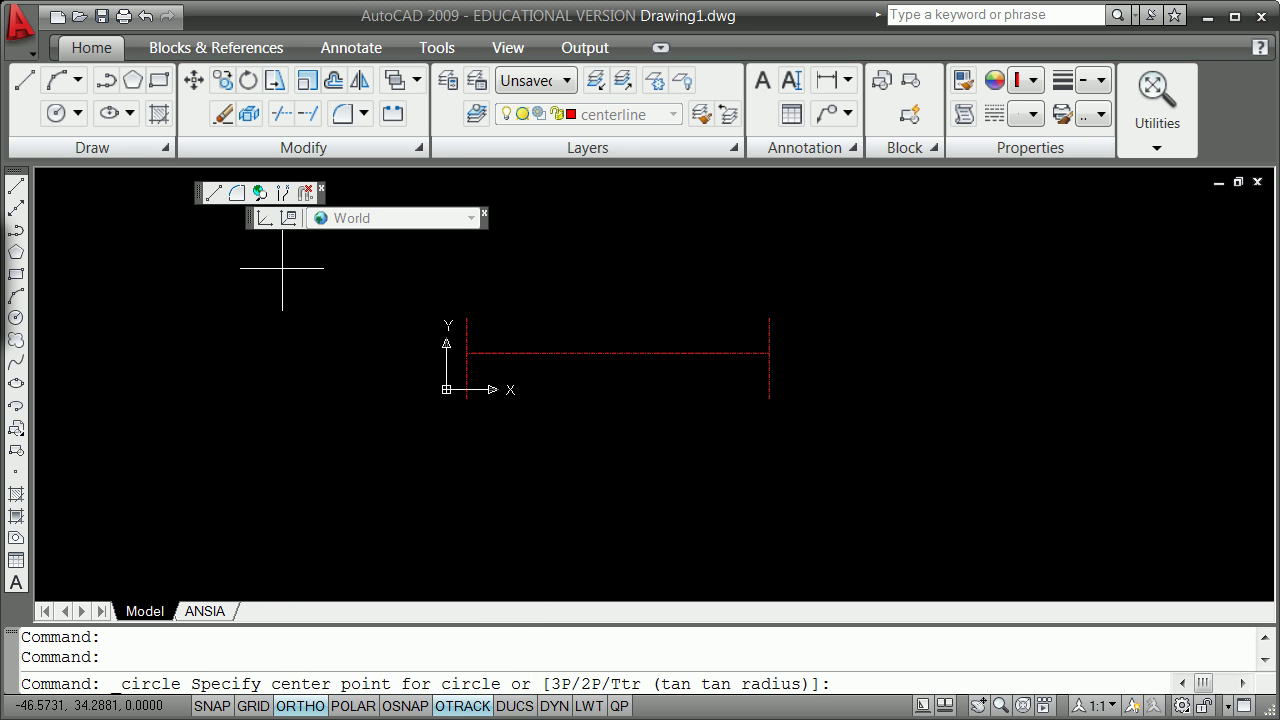
pyautogui.press('Escape')
pyautogui.click(78, 113)
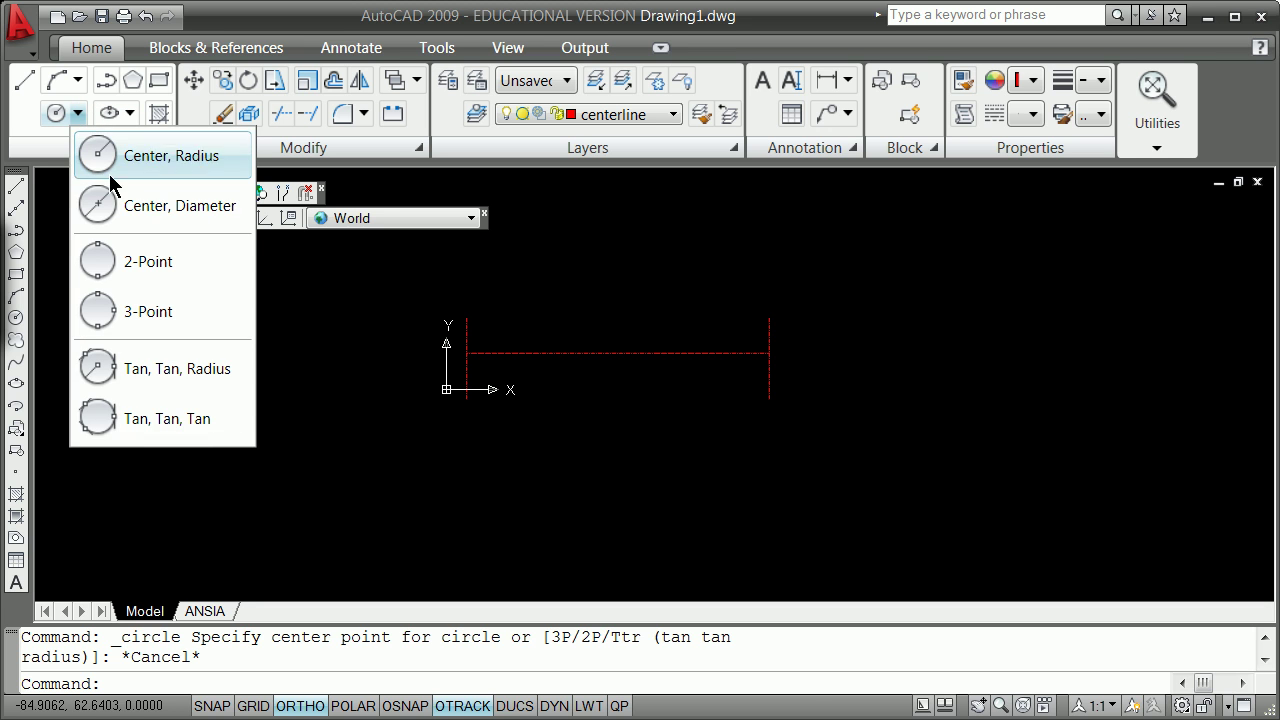
pyautogui.click(138, 161)
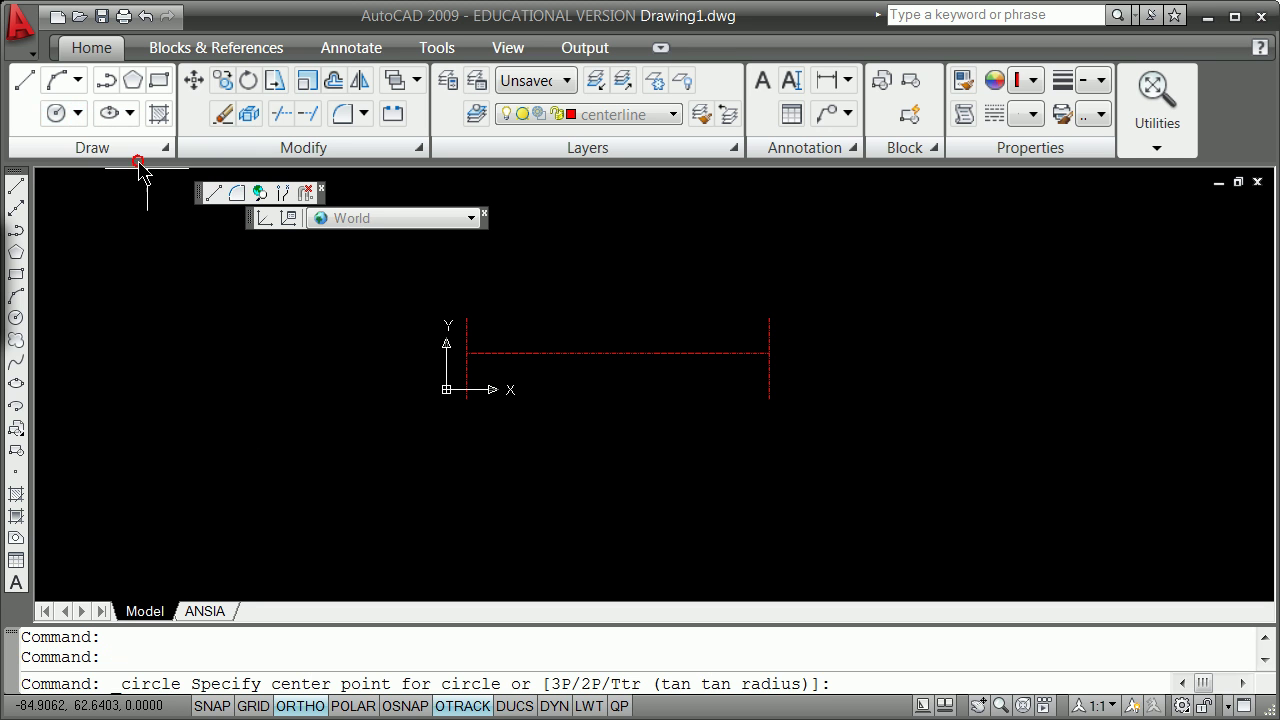
pyautogui.keyDown('shift'); pyautogui.rightClick(344, 330); pyautogui.keyUp('shift')
pyautogui.click(420, 484)
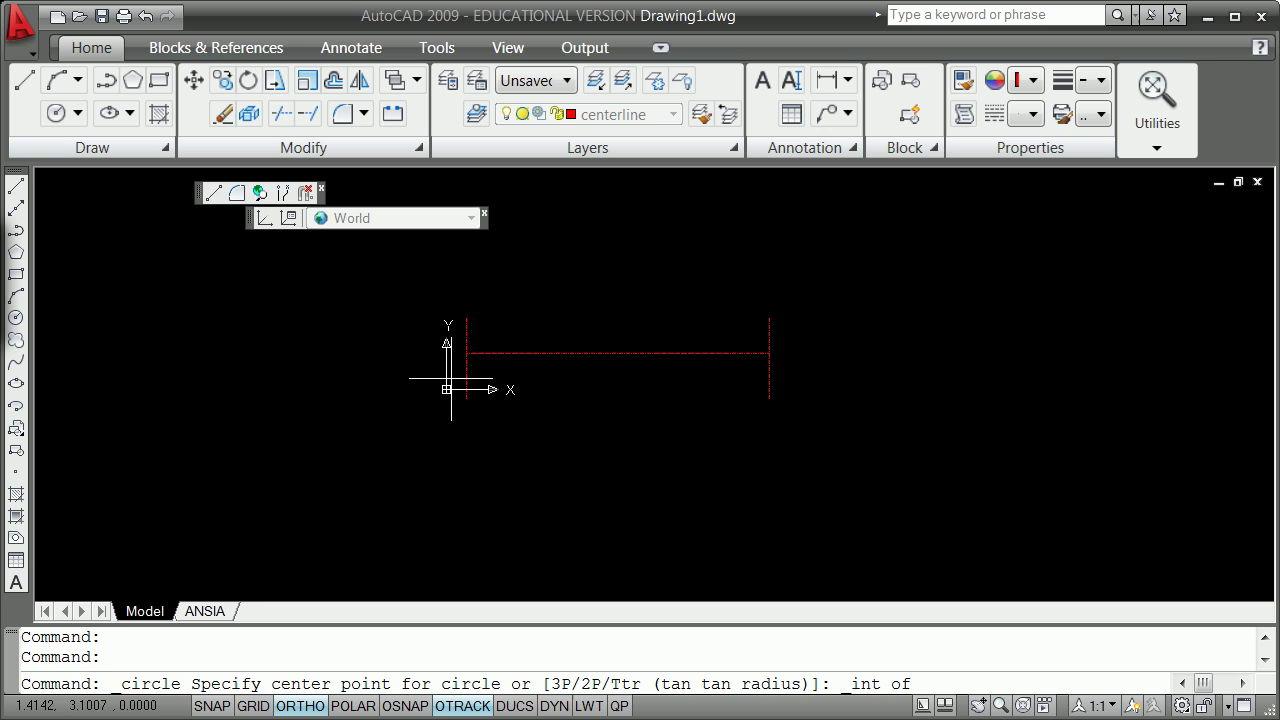
pyautogui.click(466, 353)
pyautogui.write('5')
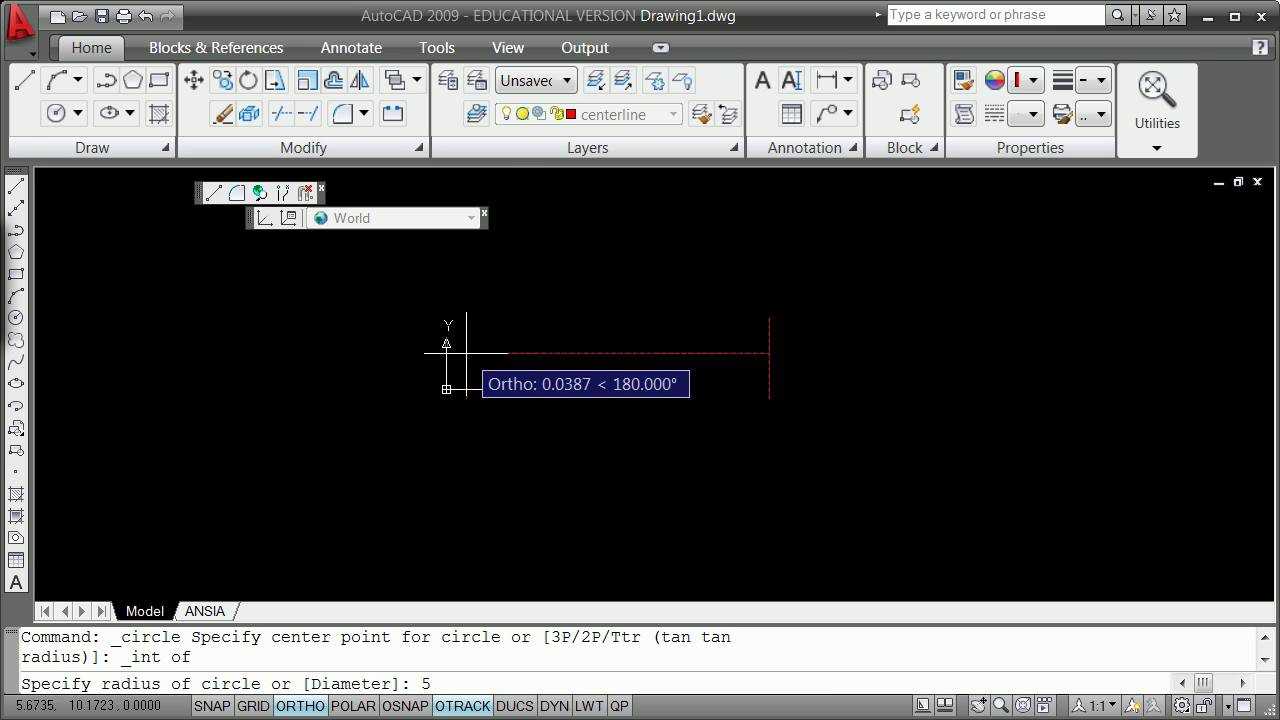
pyautogui.write('4')
pyautogui.press('Return')
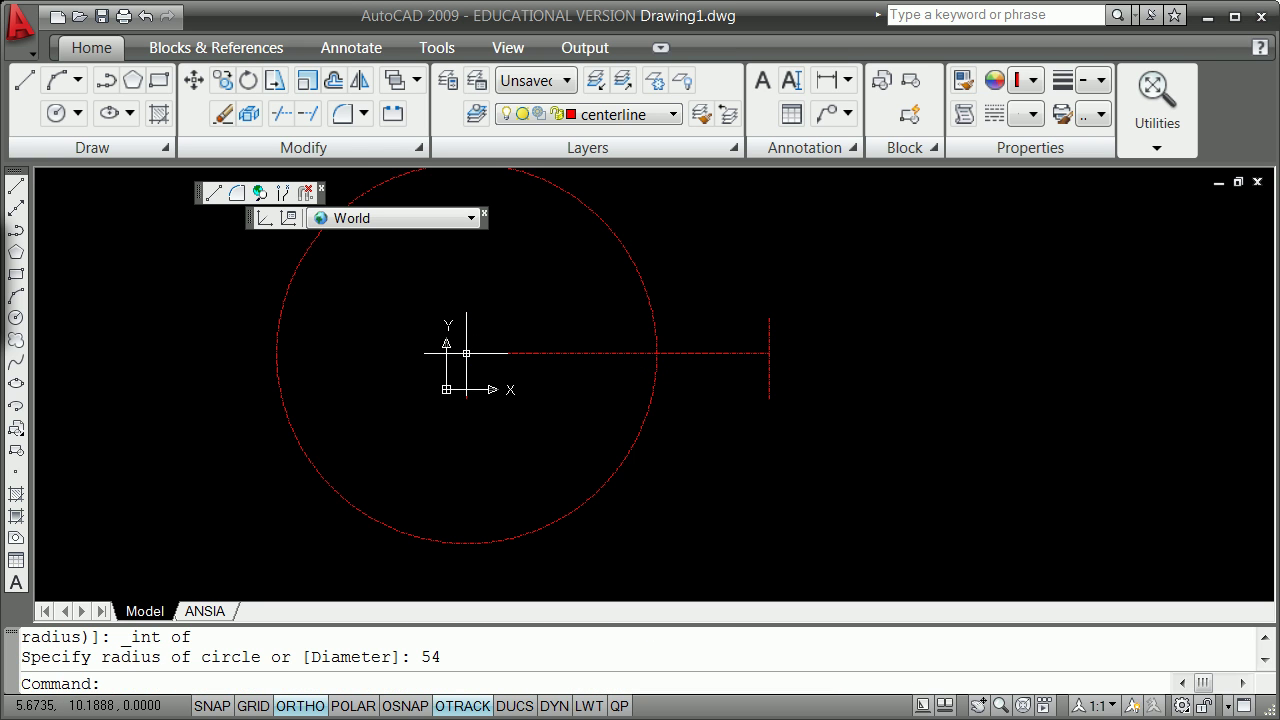
# - Grip-rotate a copy of the horizontal centerline 80° about its left end
pyautogui.click(522, 352)
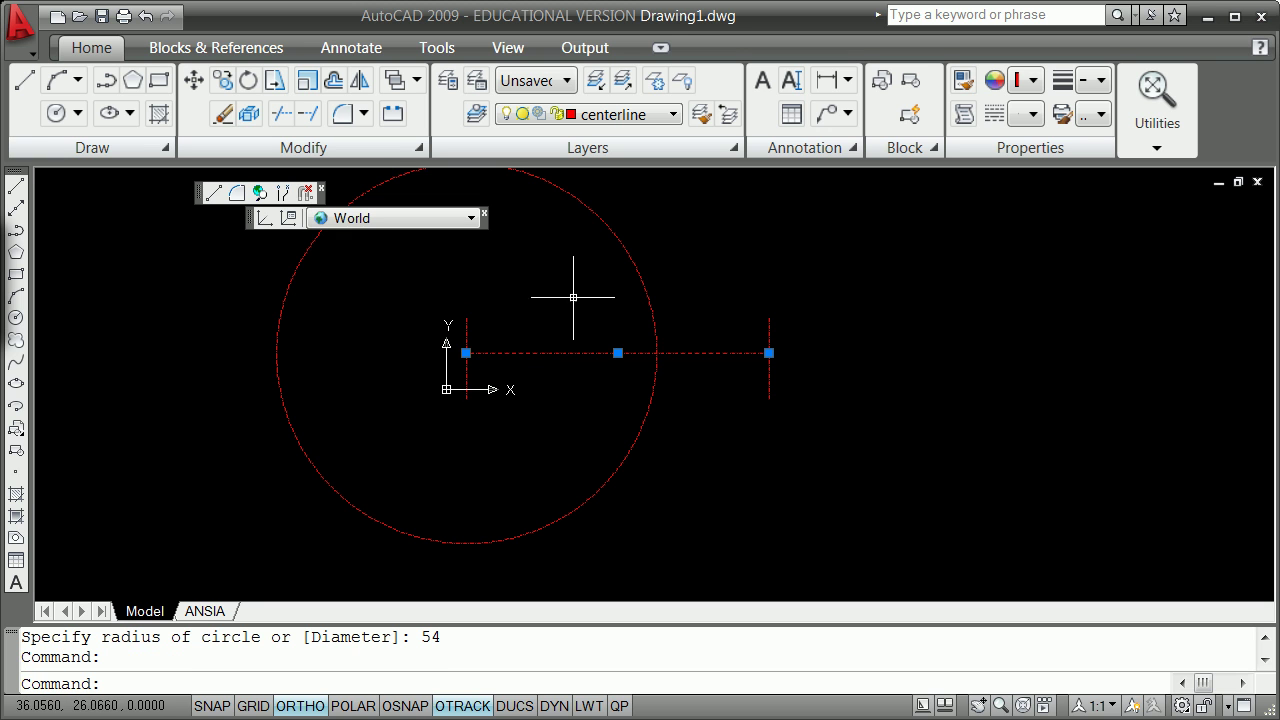
pyautogui.click(466, 352)
pyautogui.press('space')
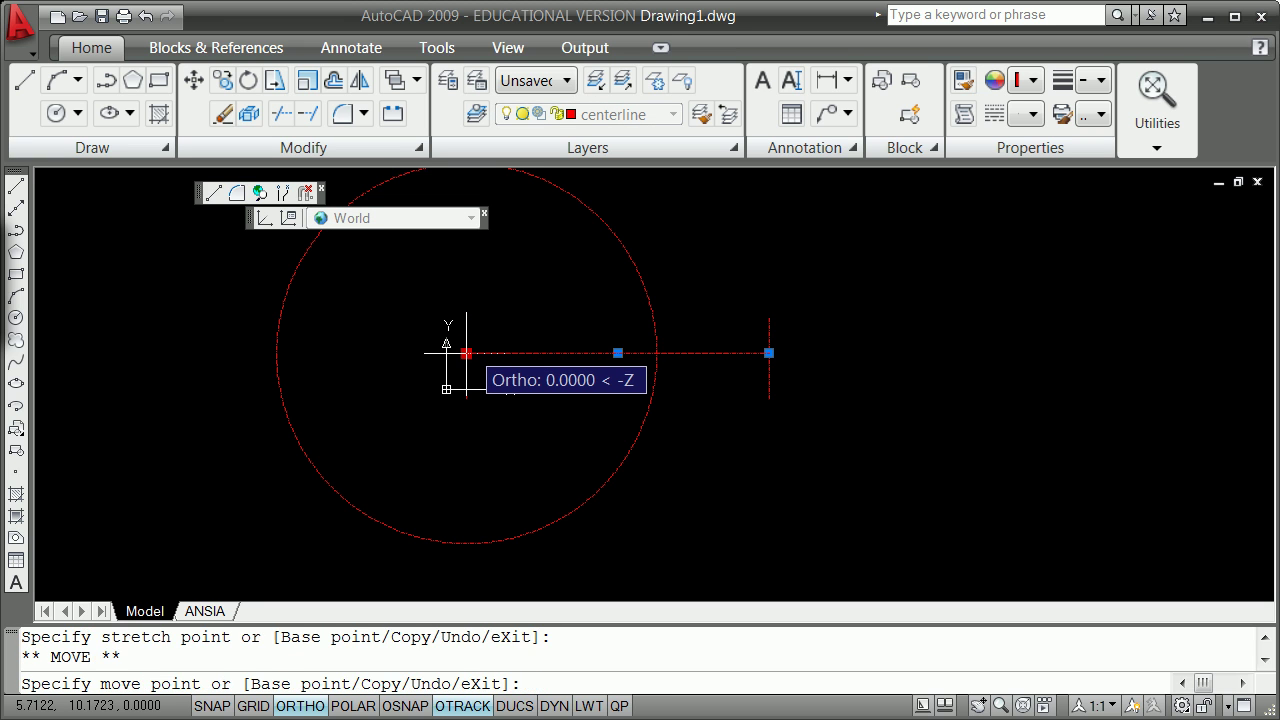
pyautogui.press('space')
pyautogui.press('Return')
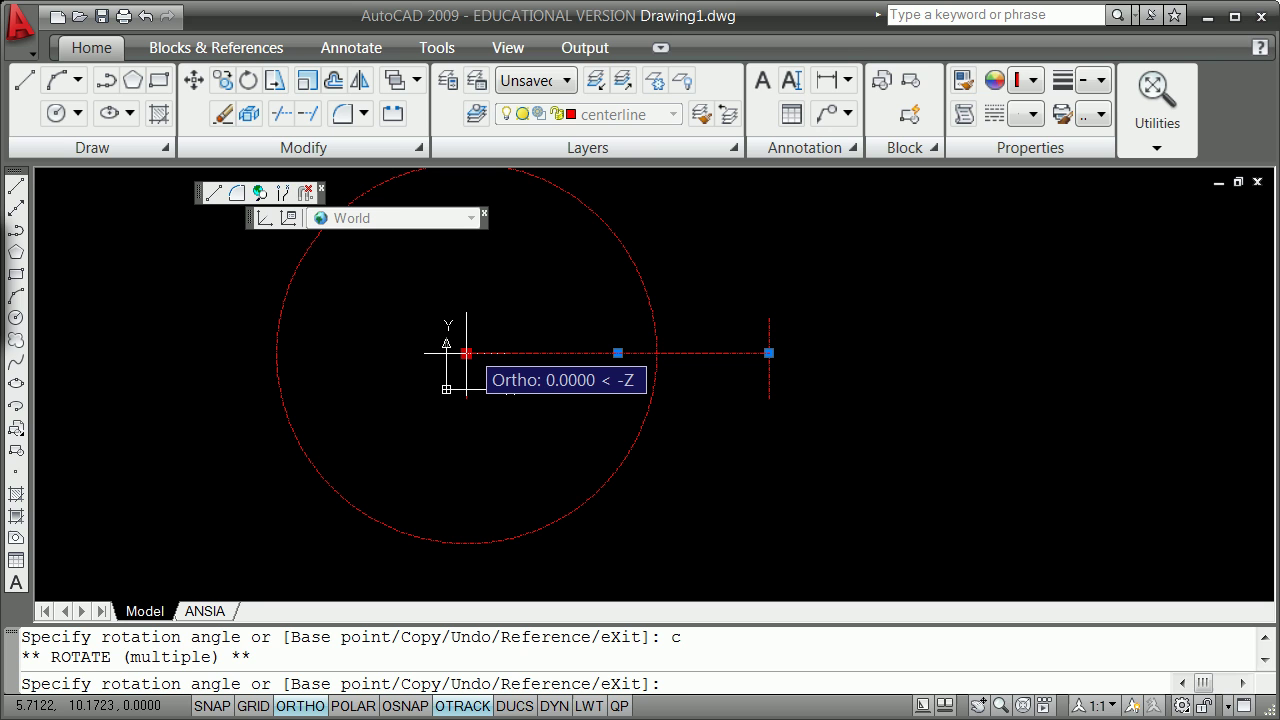
pyautogui.press('Return')
pyautogui.press('Escape')
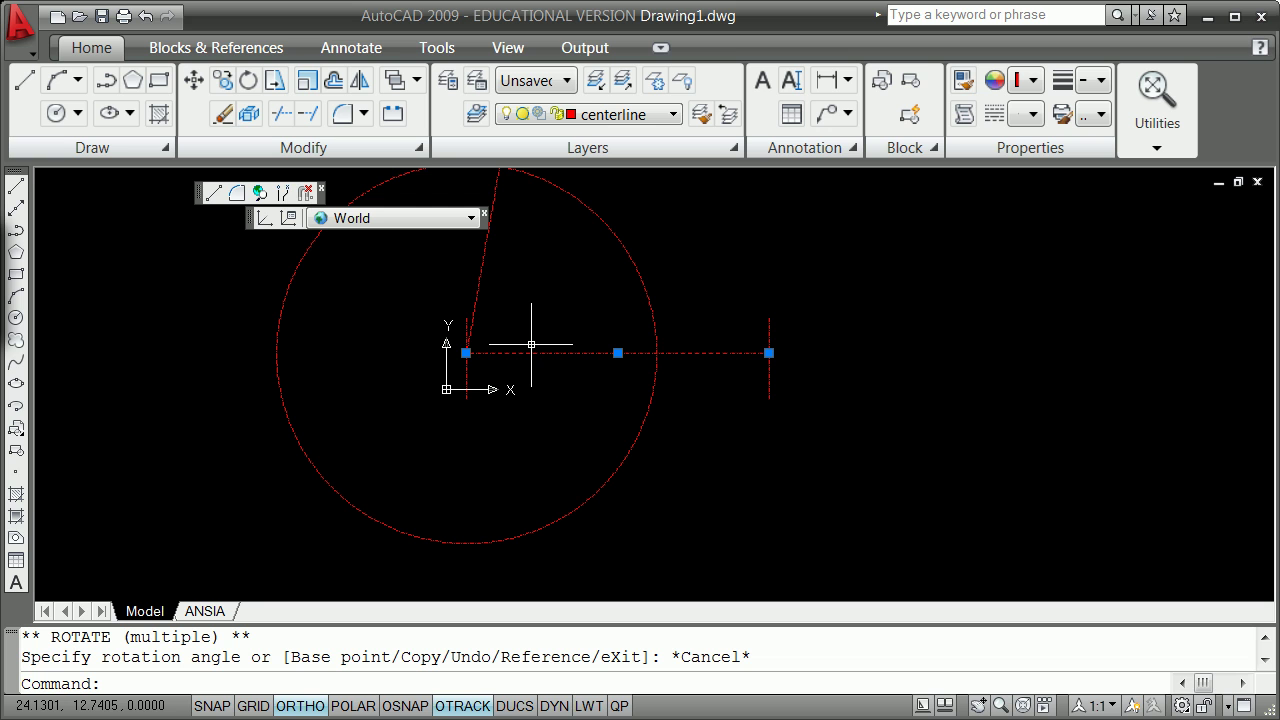
pyautogui.scroll(-1, 531, 344)
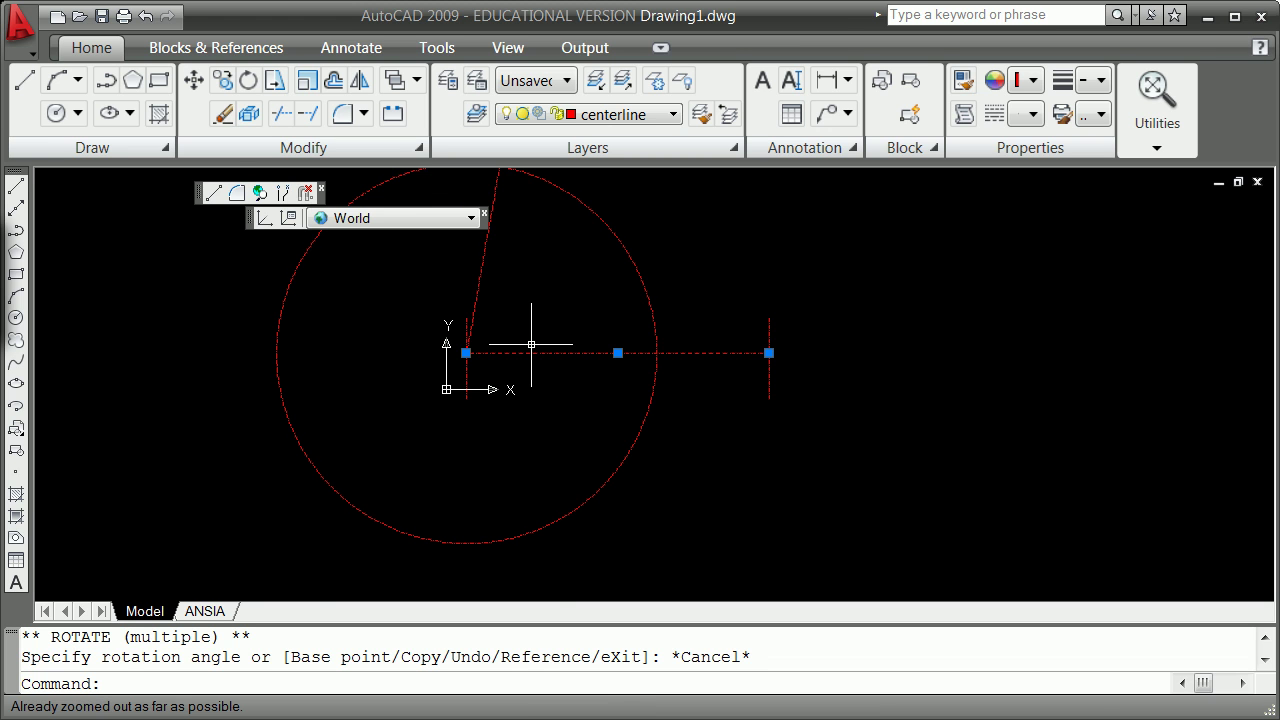
pyautogui.scroll(2, 531, 345)
pyautogui.scroll(-3, 531, 345)
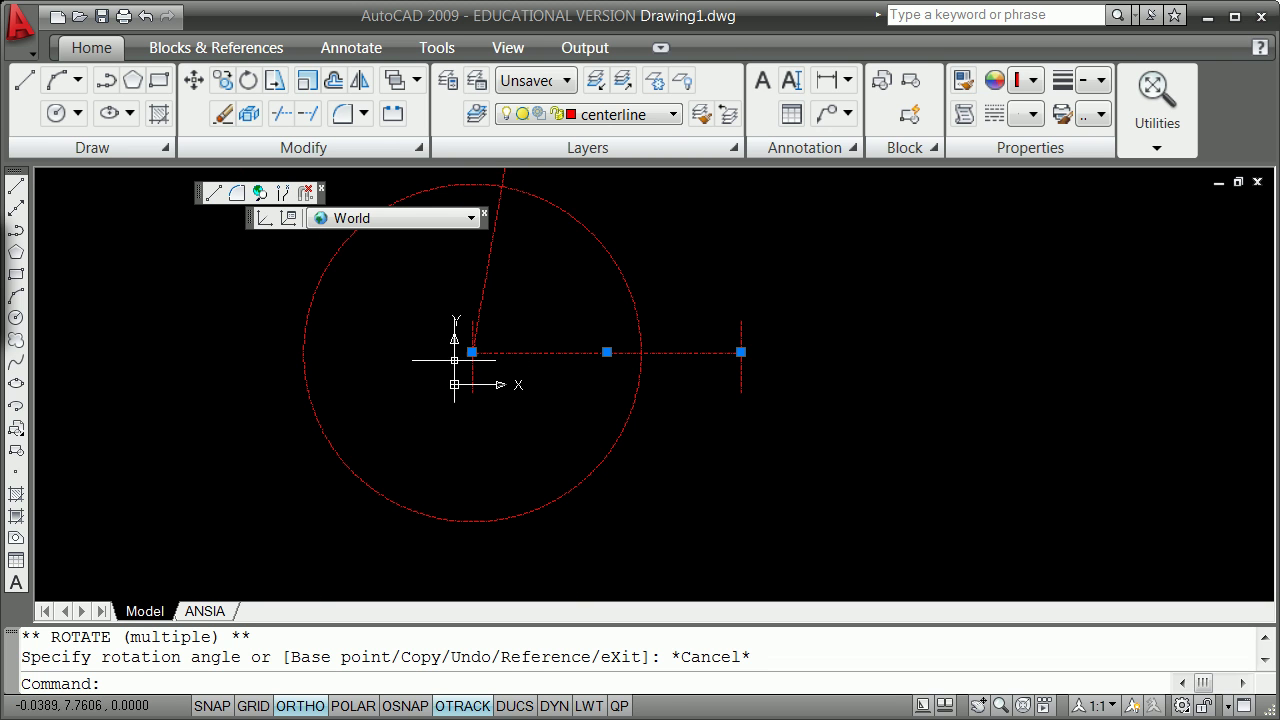
pyautogui.scroll(1, 364, 353)
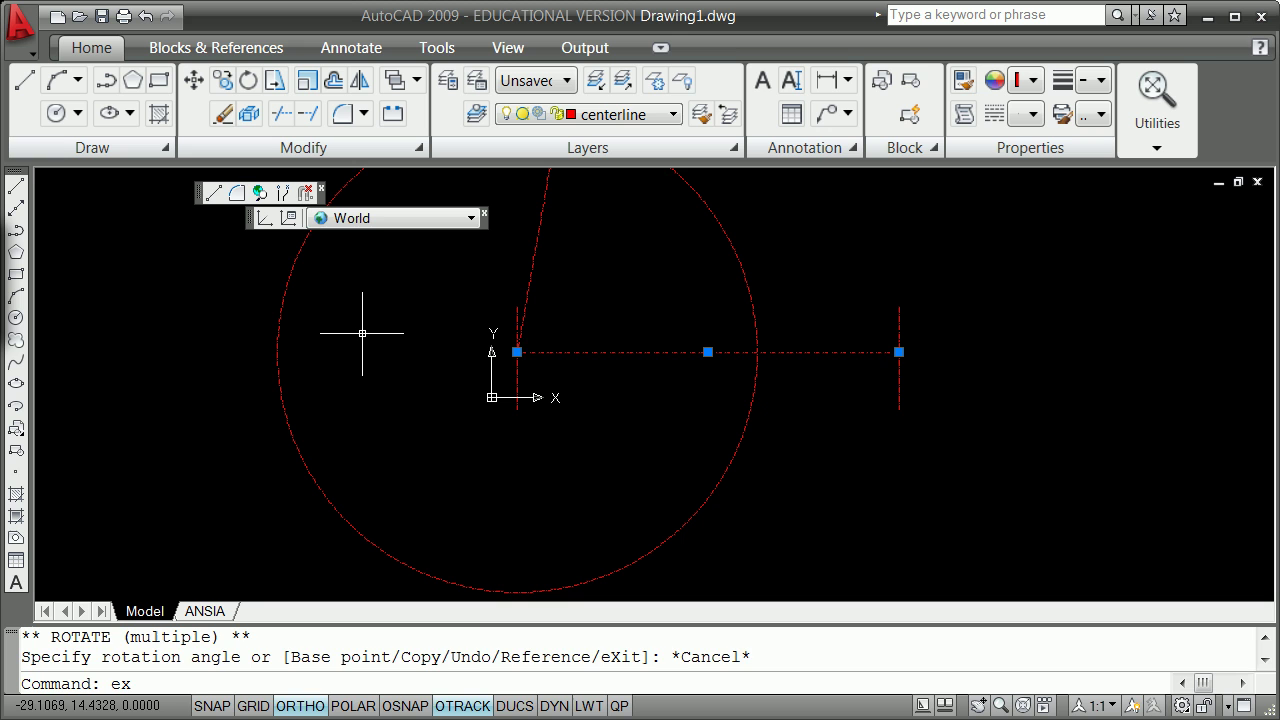
# - Extrude the preselected horizontal centerline at the default height
pyautogui.press('Return')
pyautogui.press('Return')
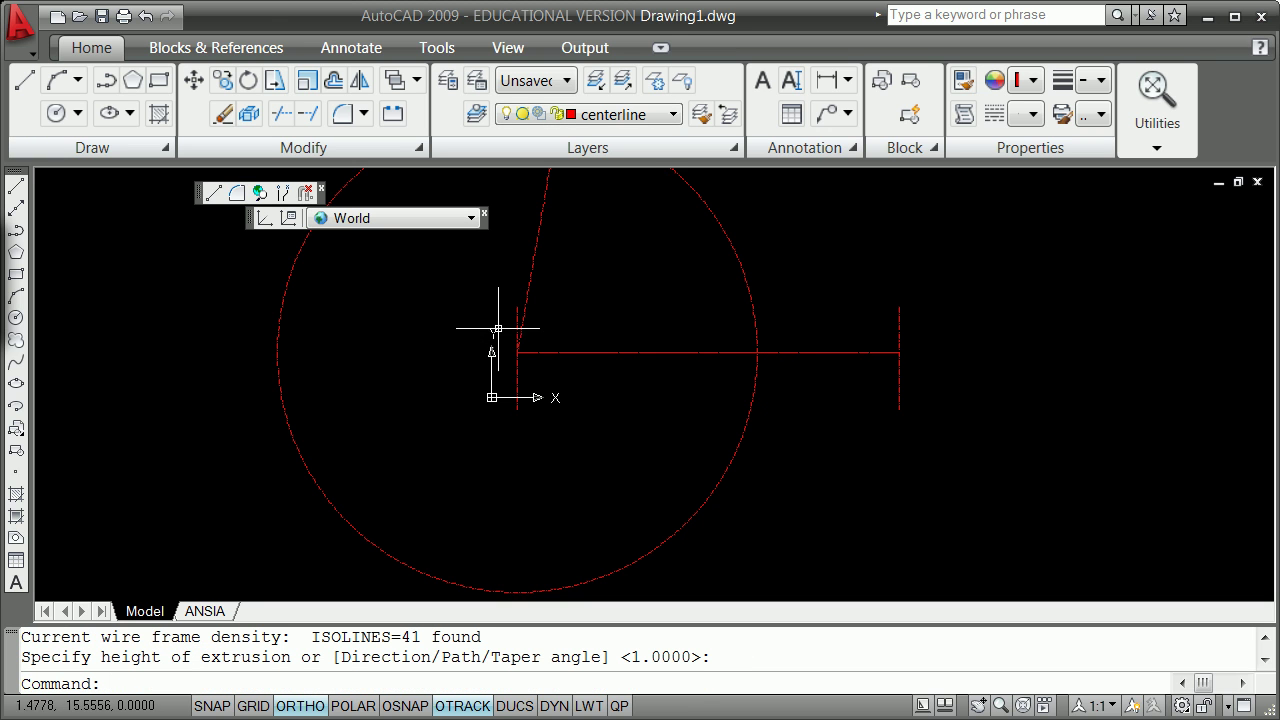
pyautogui.write('ext')
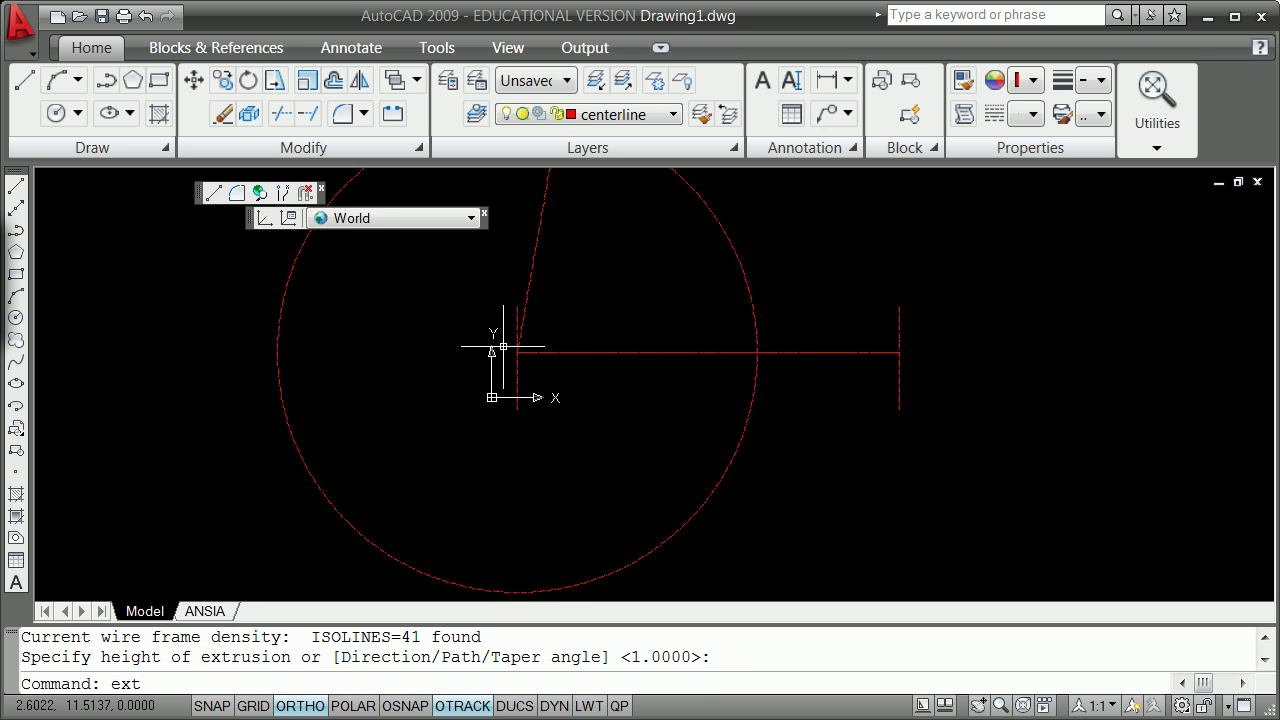
pyautogui.press('Return')
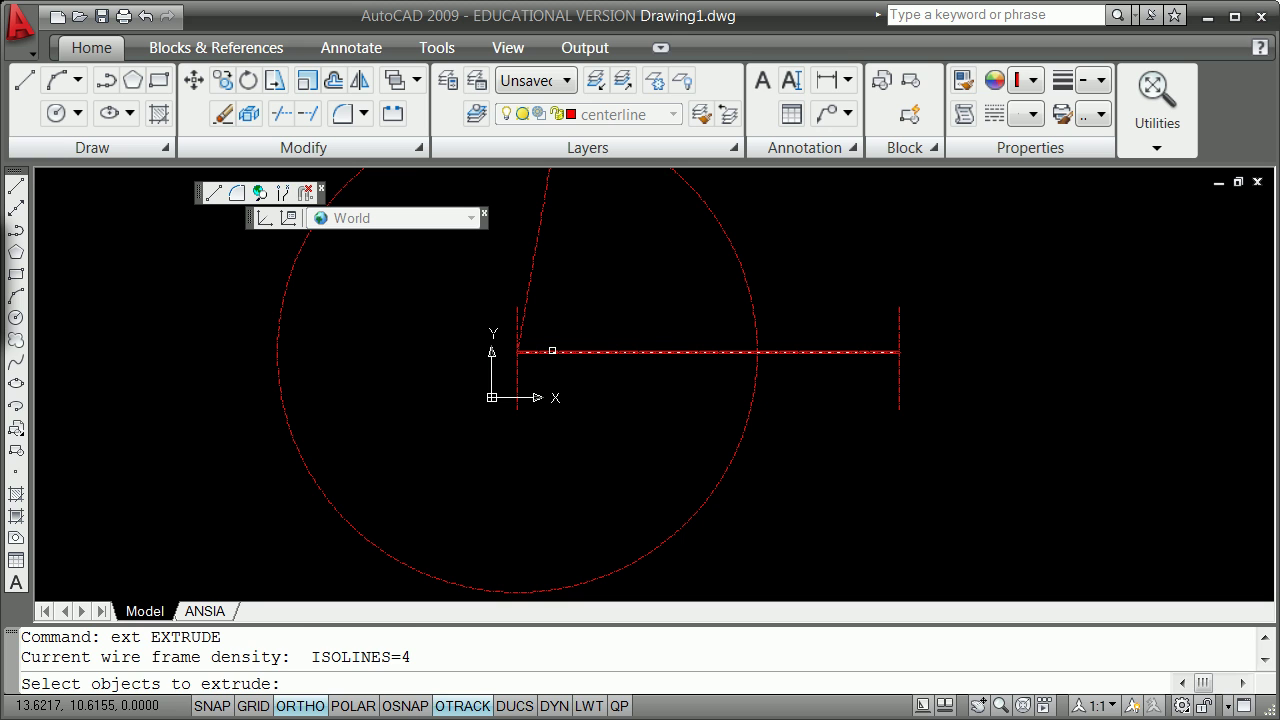
pyautogui.press('Return')
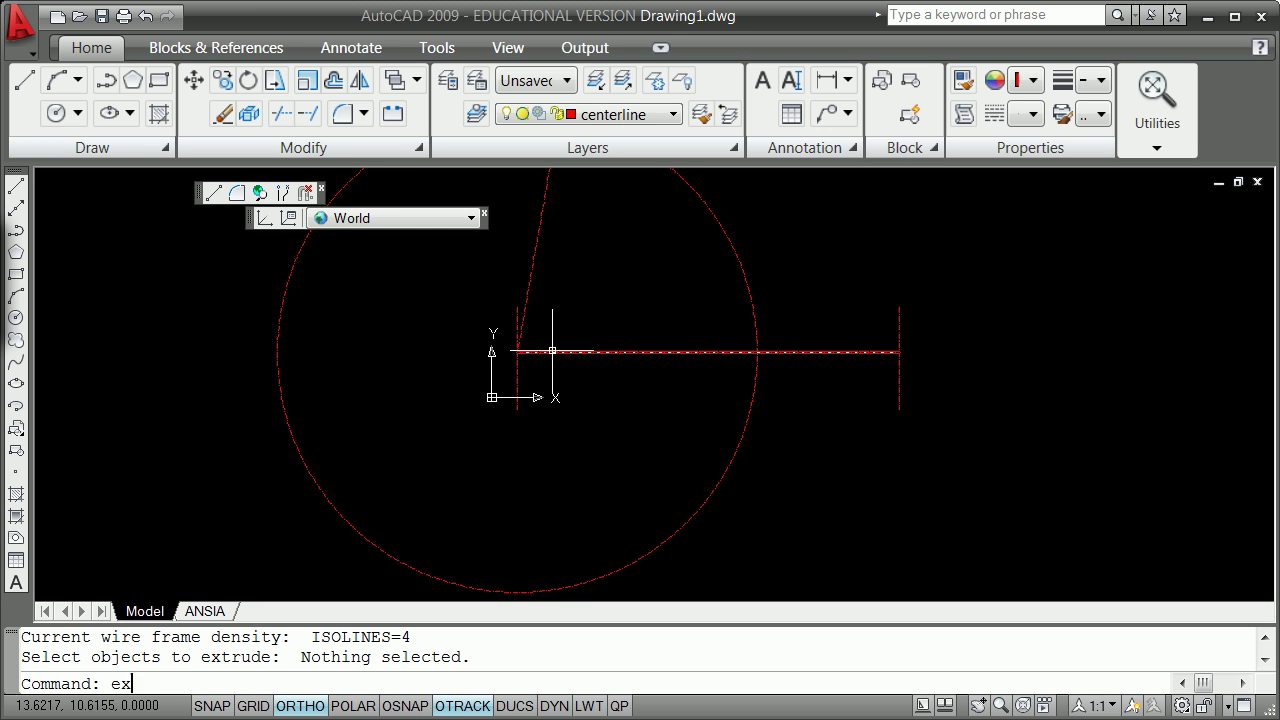
# - Try EXTEND on the centerline, then start and cancel EXTRUDE again
pyautogui.write('ex')
pyautogui.press('Return')
pyautogui.press('Return')
pyautogui.click(548, 351)
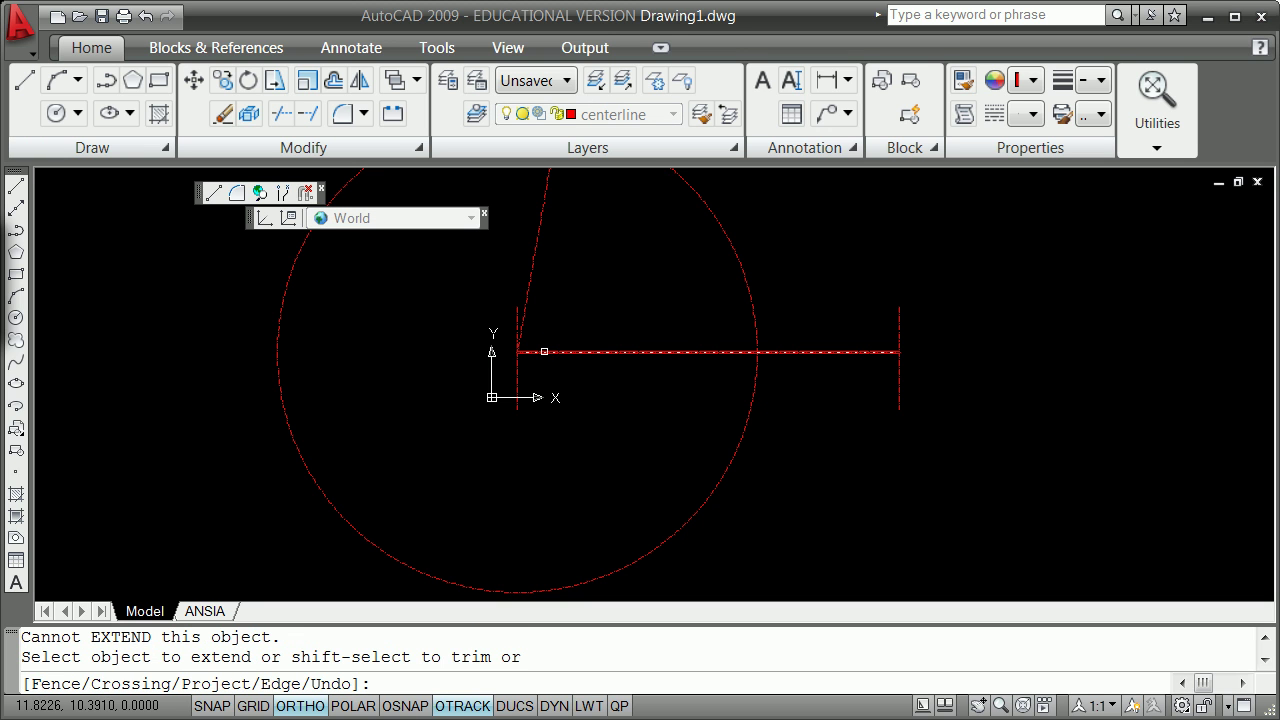
pyautogui.press('Escape')
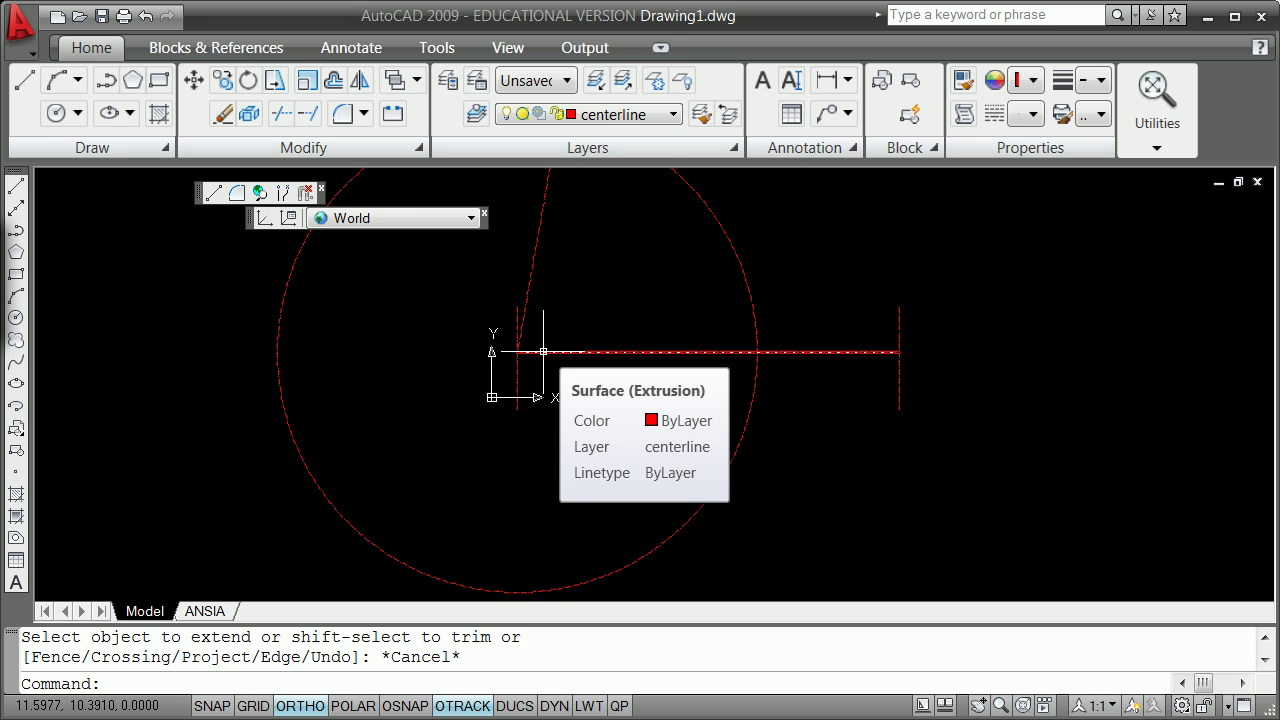
pyautogui.write('ext')
pyautogui.press('Return')
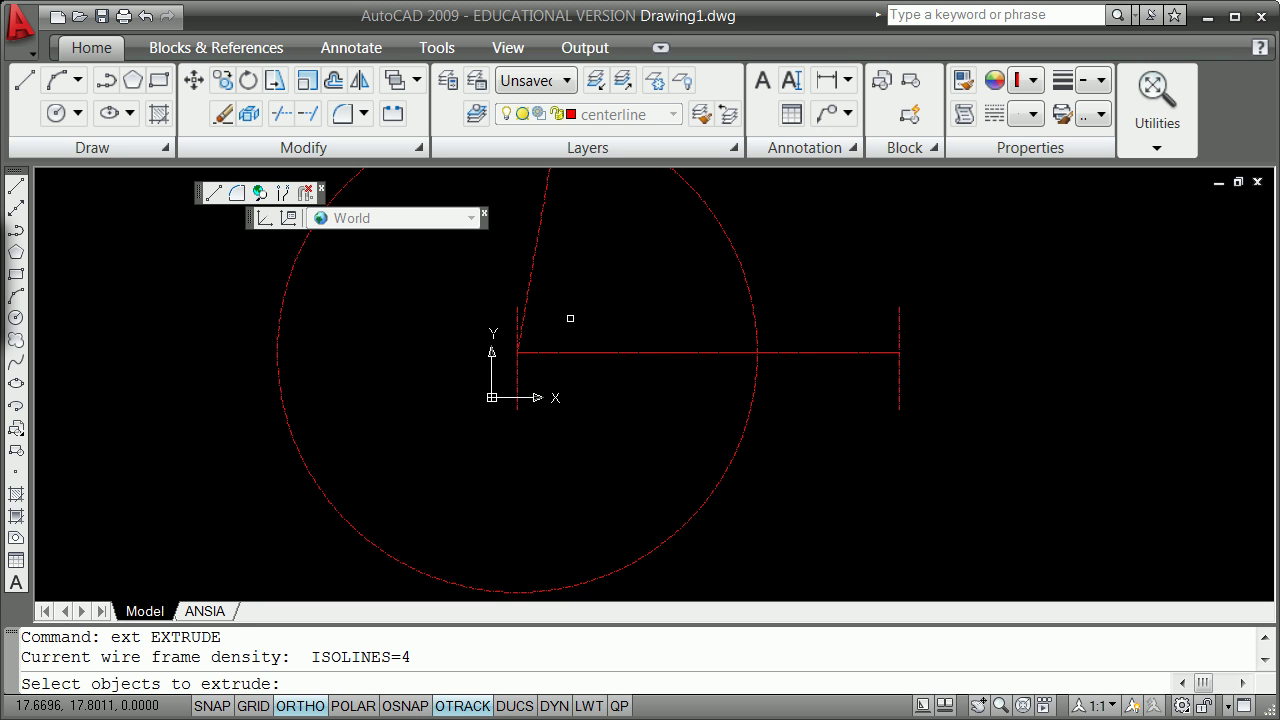
pyautogui.press('Escape')
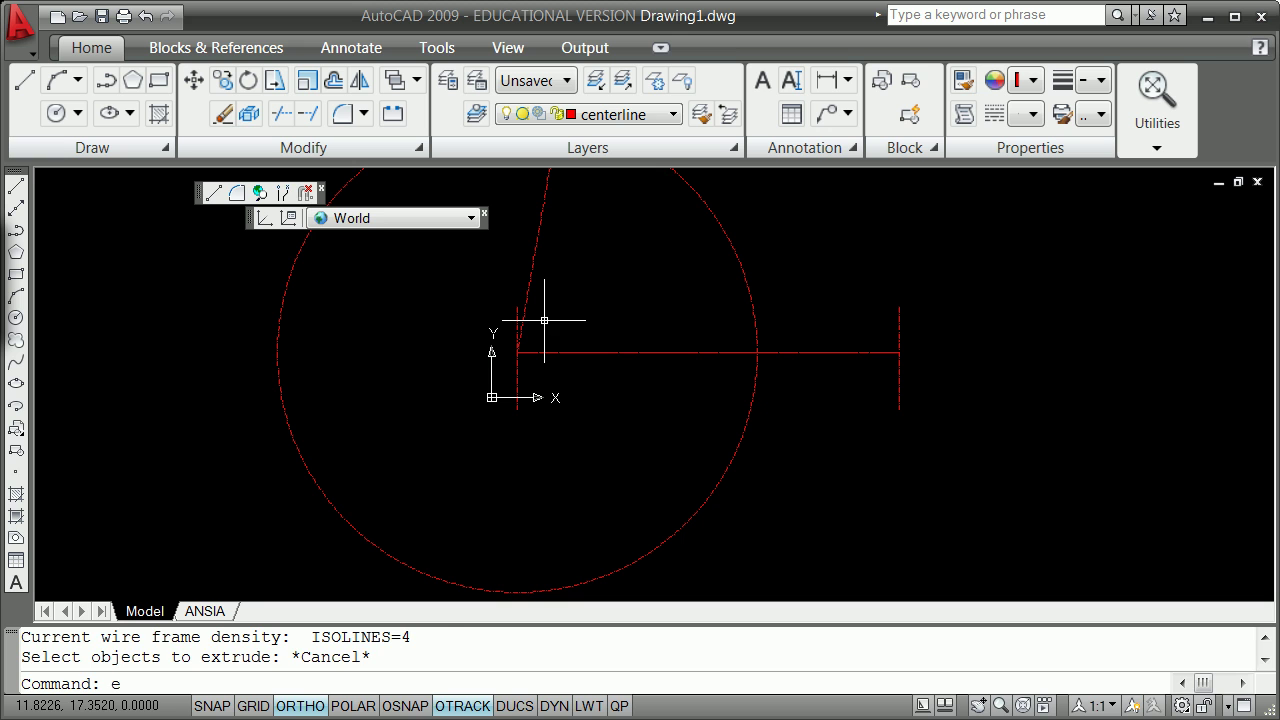
# - Retry EXTEND on the horizontal centerline and cancel it
pyautogui.write('ex')
pyautogui.press('Return')
pyautogui.press('Return')
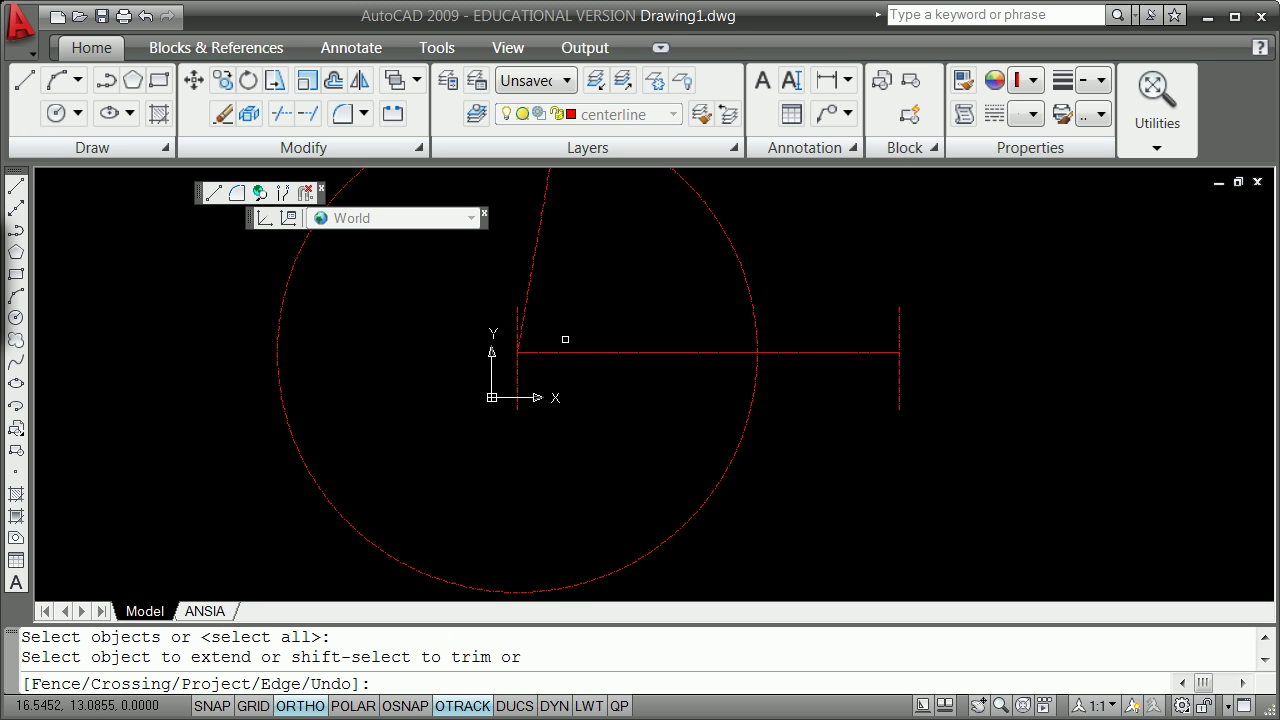
pyautogui.click(552, 352)
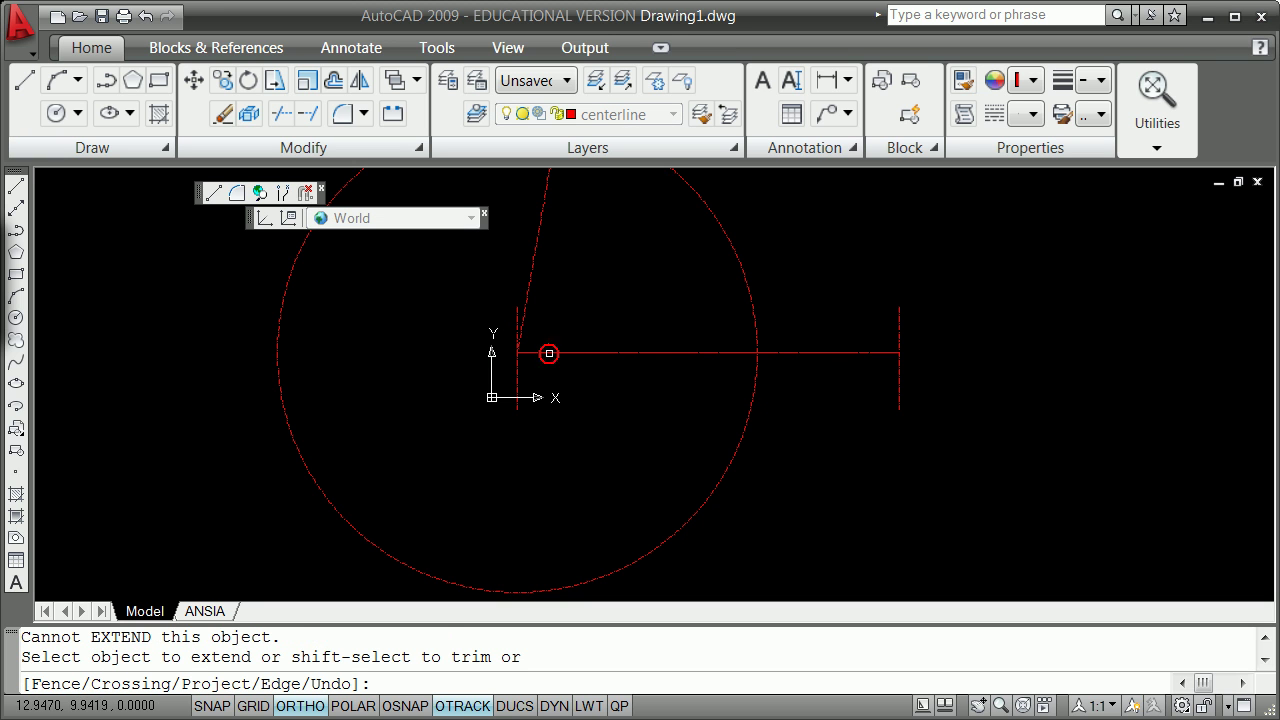
pyautogui.press('Return')
pyautogui.press('Return')
pyautogui.press('Return')
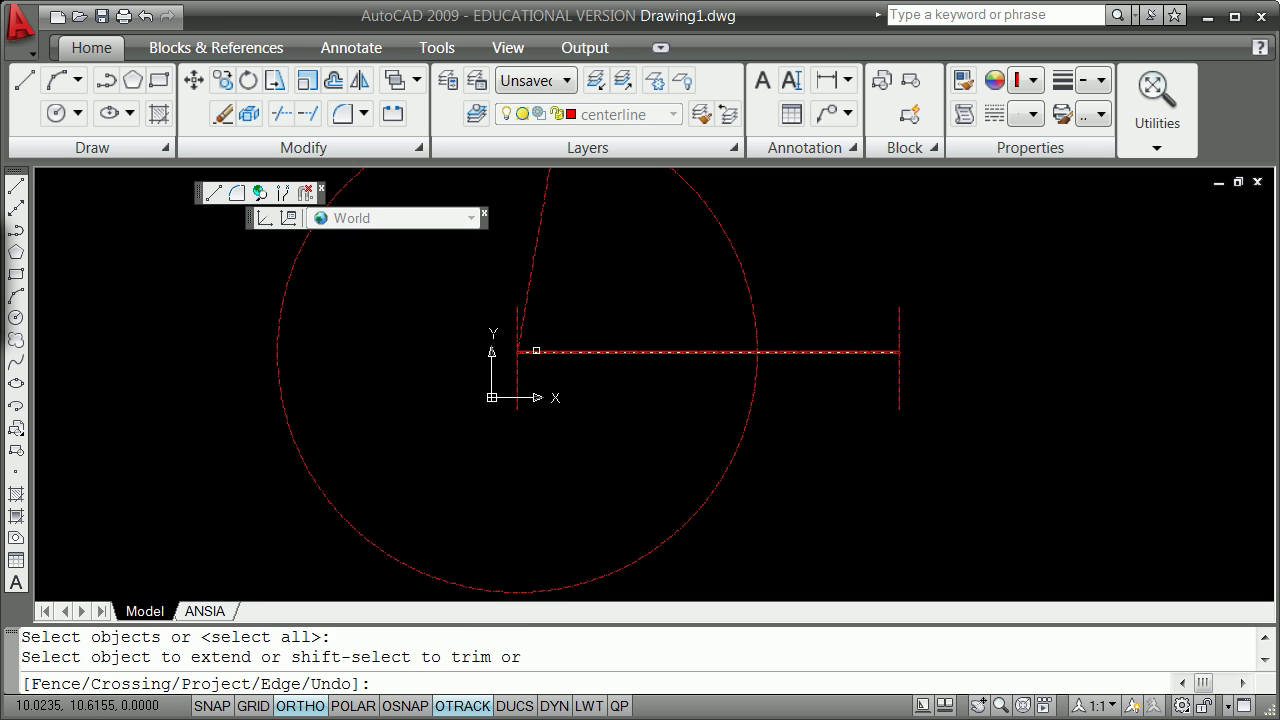
pyautogui.click(531, 352)
pyautogui.press('Escape')
pyautogui.scroll(2, 491, 355)
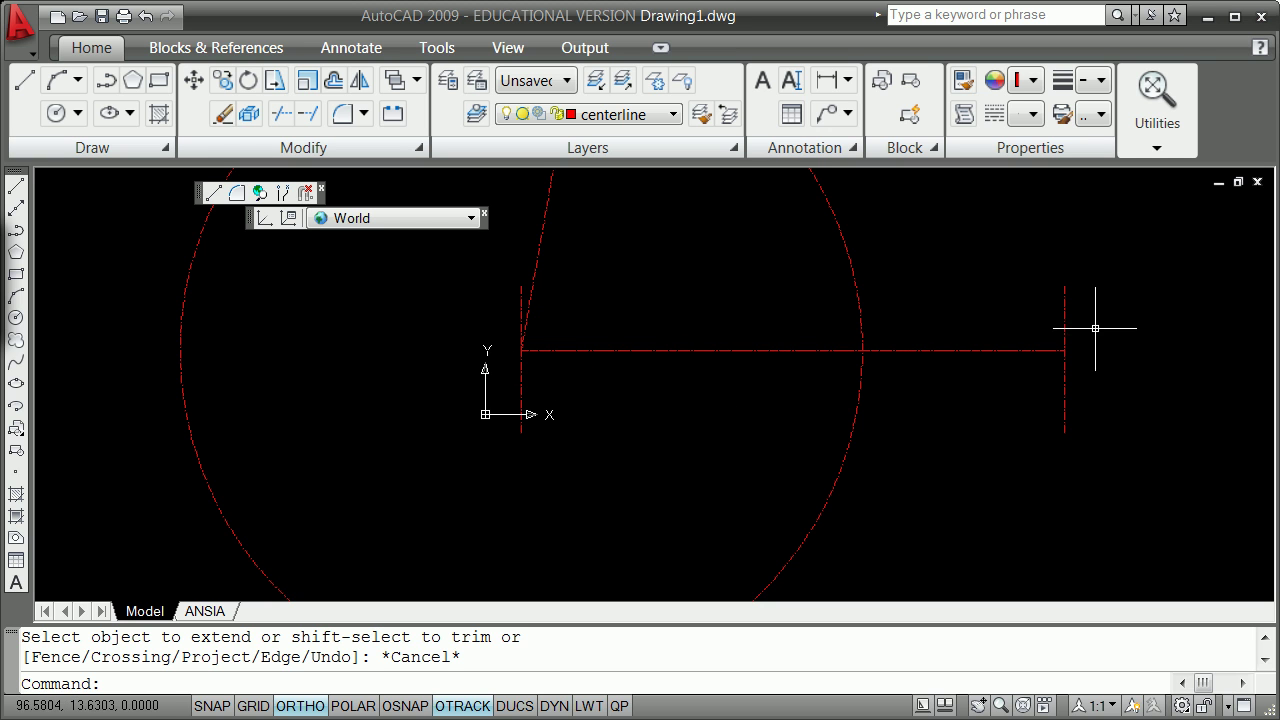
# - Show the Modify toolbar and try its Extend tool on the centerline
pyautogui.rightClick(24, 175)
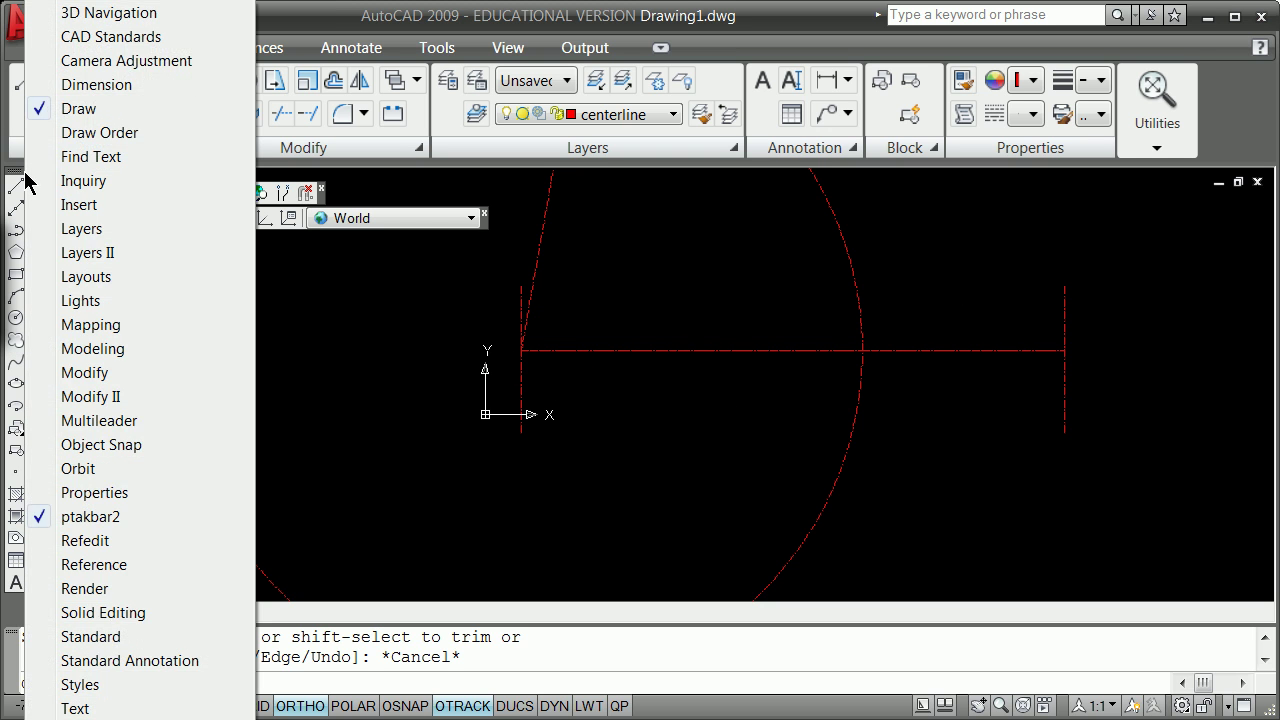
pyautogui.click(102, 372)
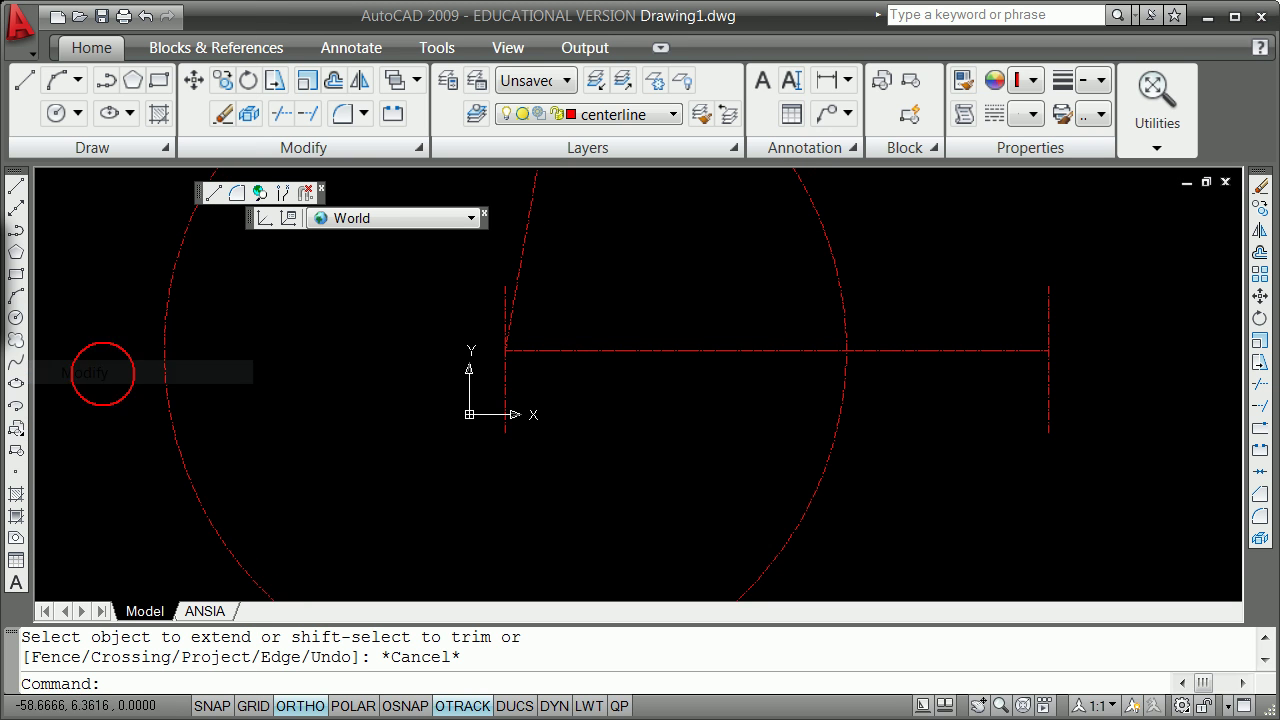
pyautogui.click(1259, 406)
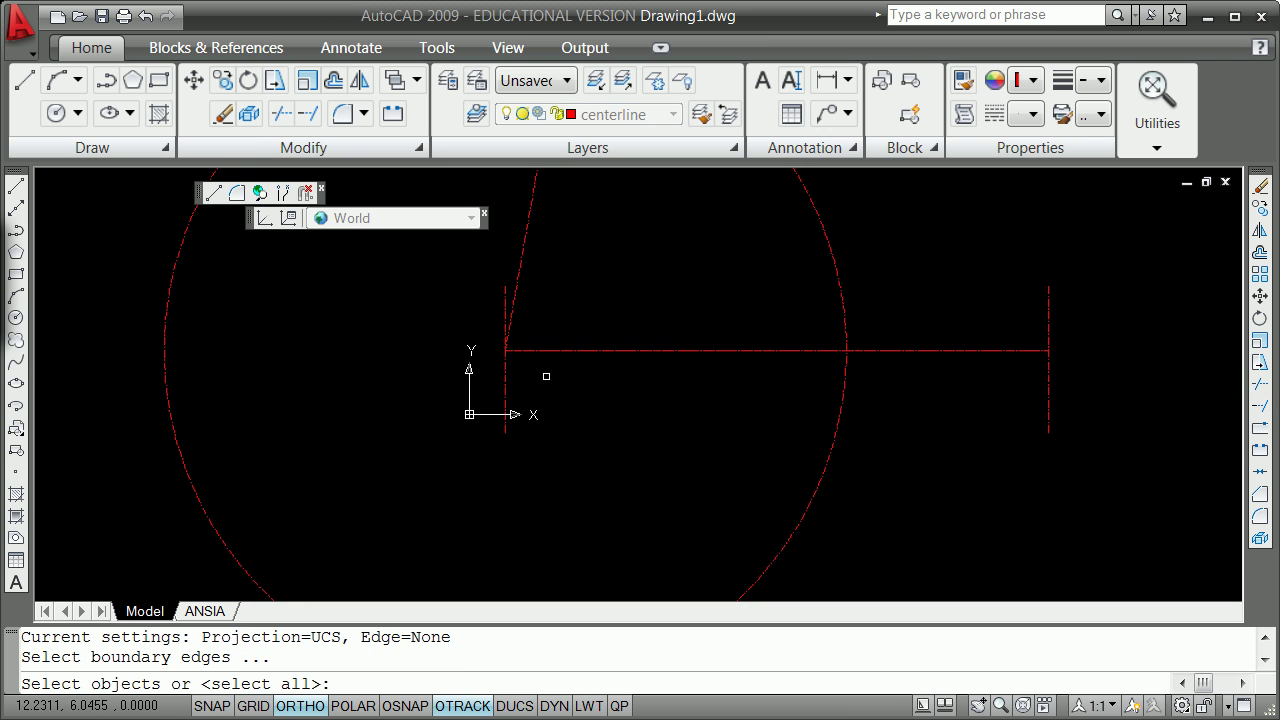
pyautogui.press('Return')
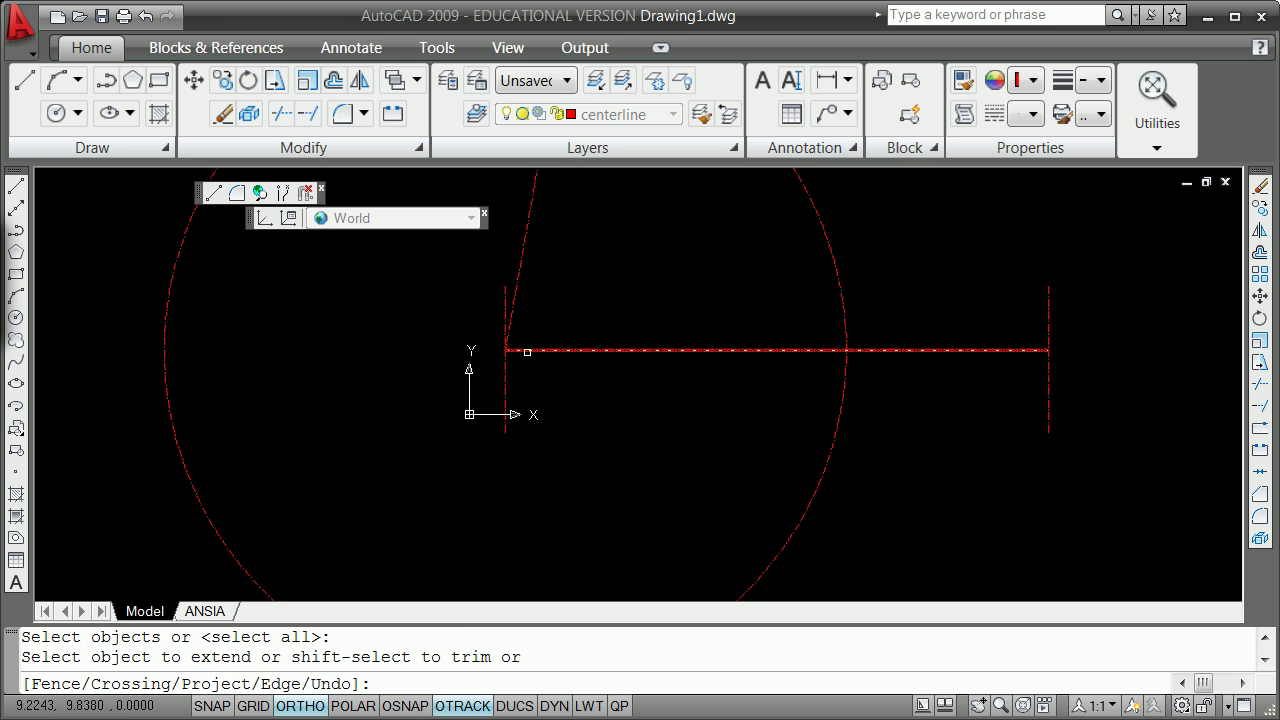
pyautogui.click(527, 352)
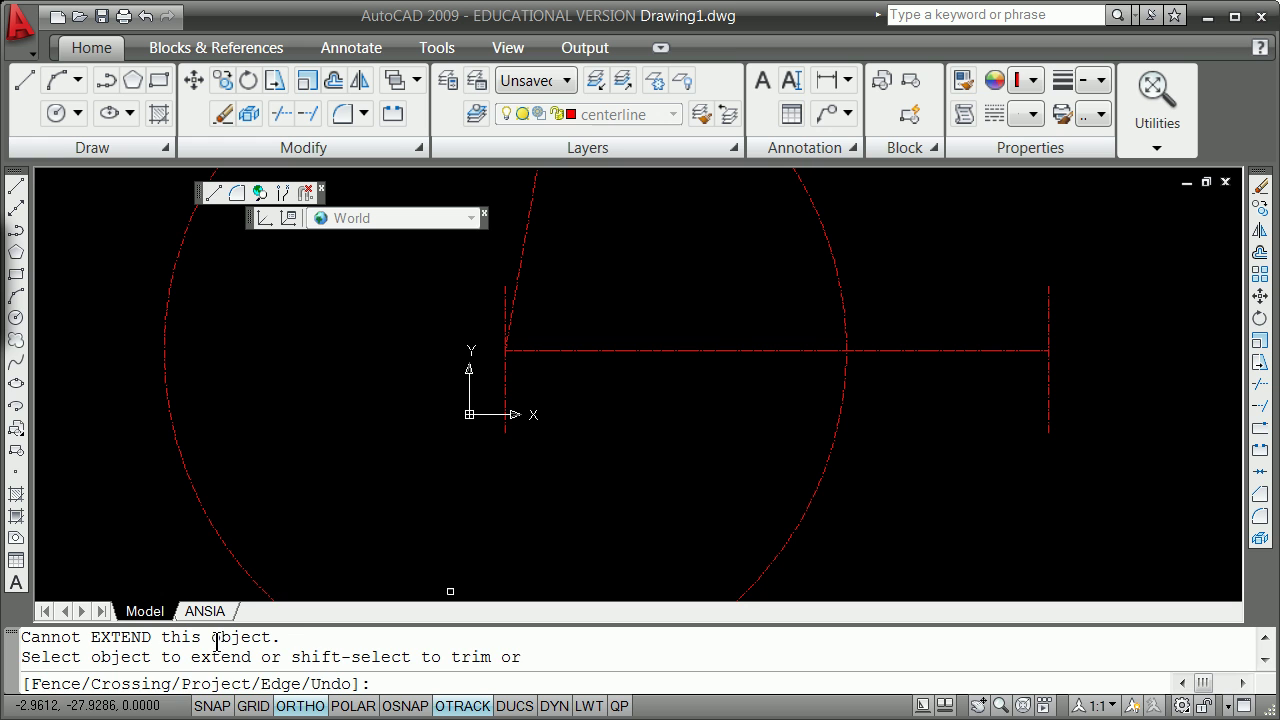
pyautogui.press('Escape')
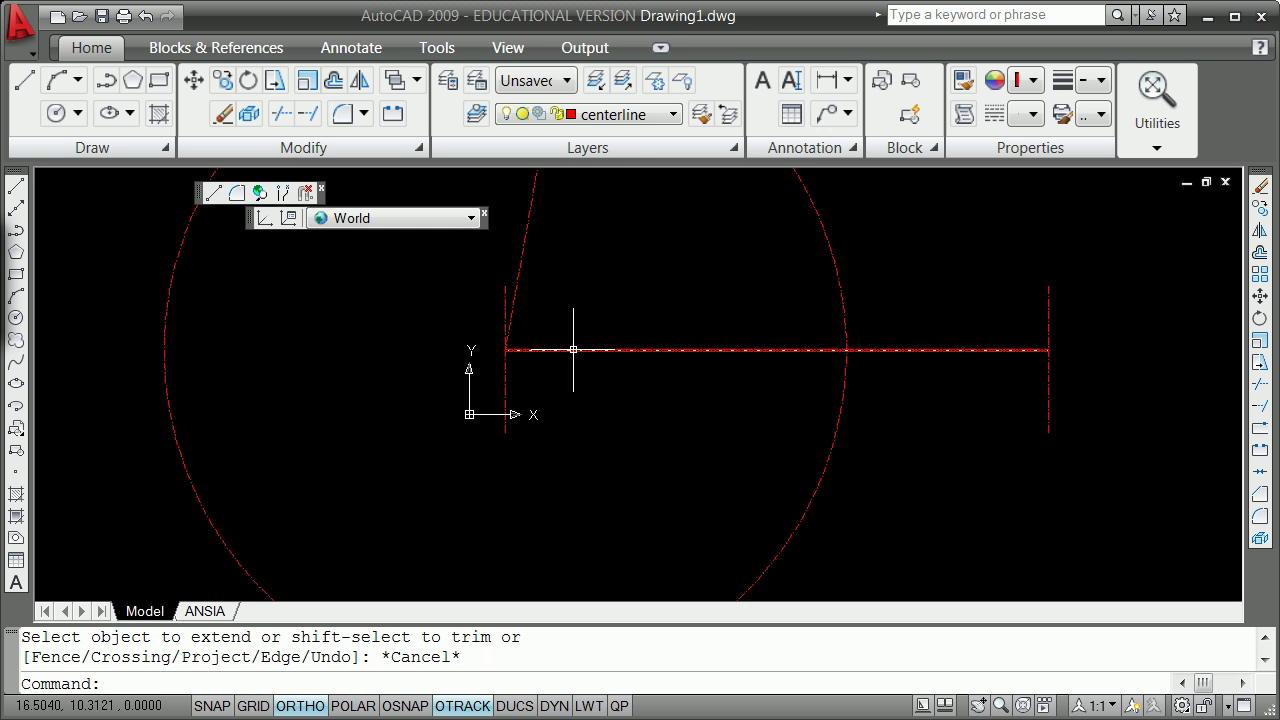
# - LIST the horizontal centerline, showing it as an extruded surface of height 1.0000
pyautogui.click(575, 350)
pyautogui.write('li')
pyautogui.press('Return')
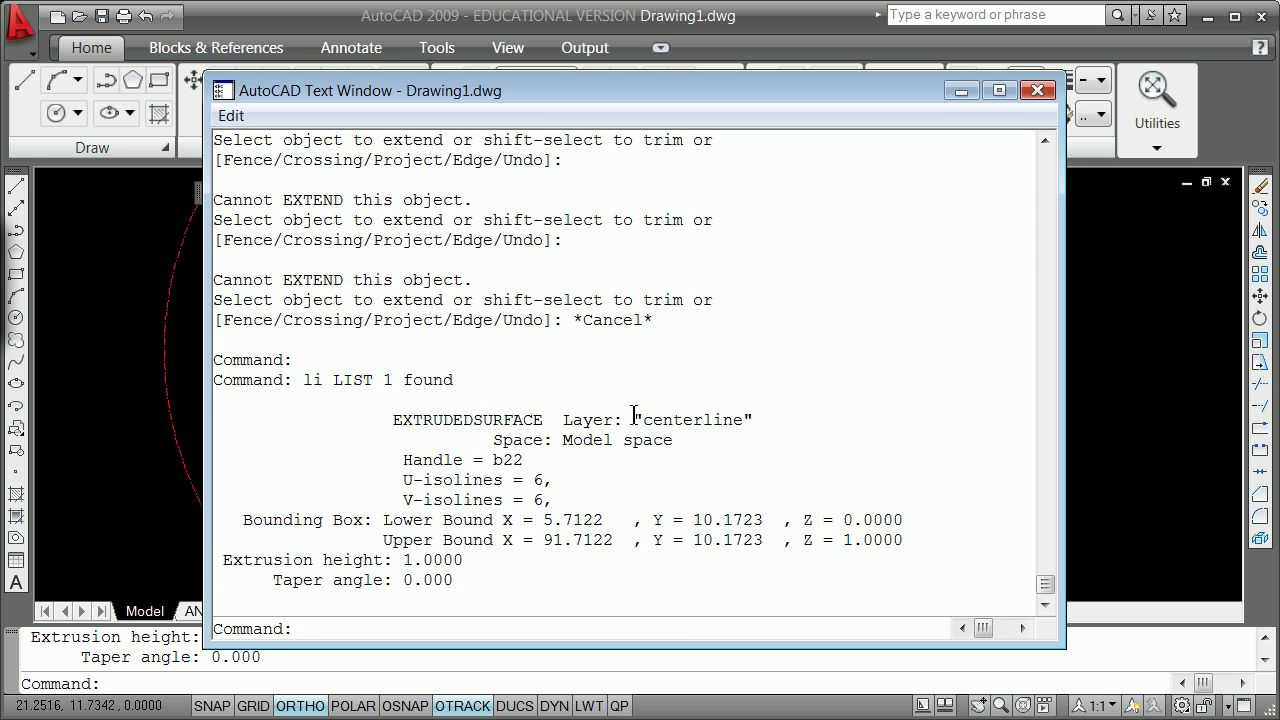
# - Close the listing and erase the extruded horizontal centerline
pyautogui.click(1040, 92)
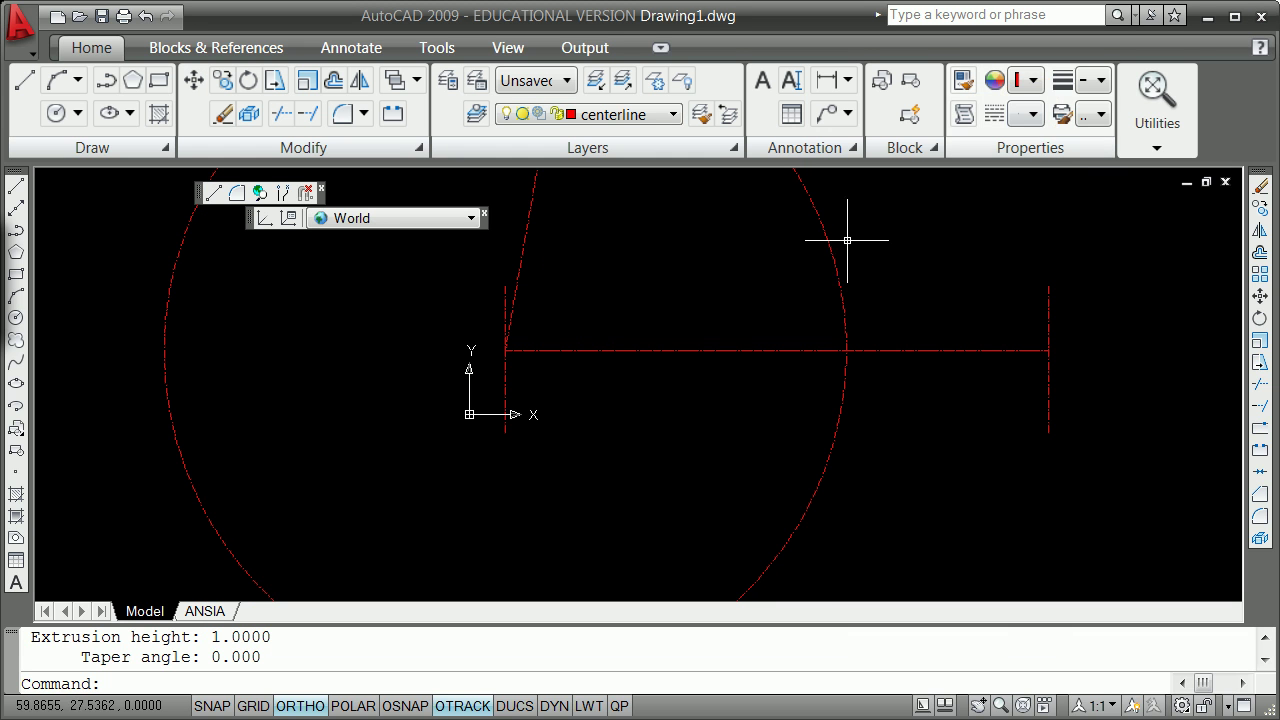
pyautogui.write('e')
pyautogui.press('Return')
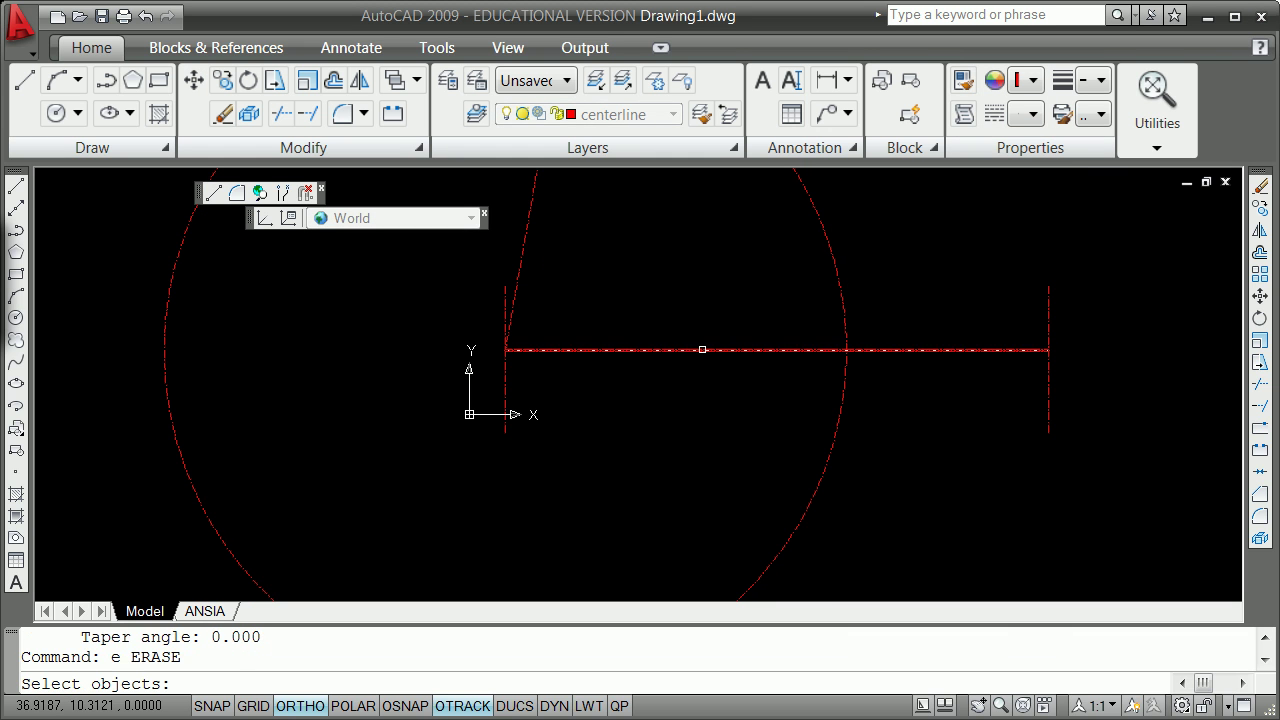
pyautogui.click(702, 347)
pyautogui.press('Return')
# - Draw a line from the hub centre intersection perpendicular to the right vertical centerline
pyautogui.write('l')
pyautogui.press('Return')
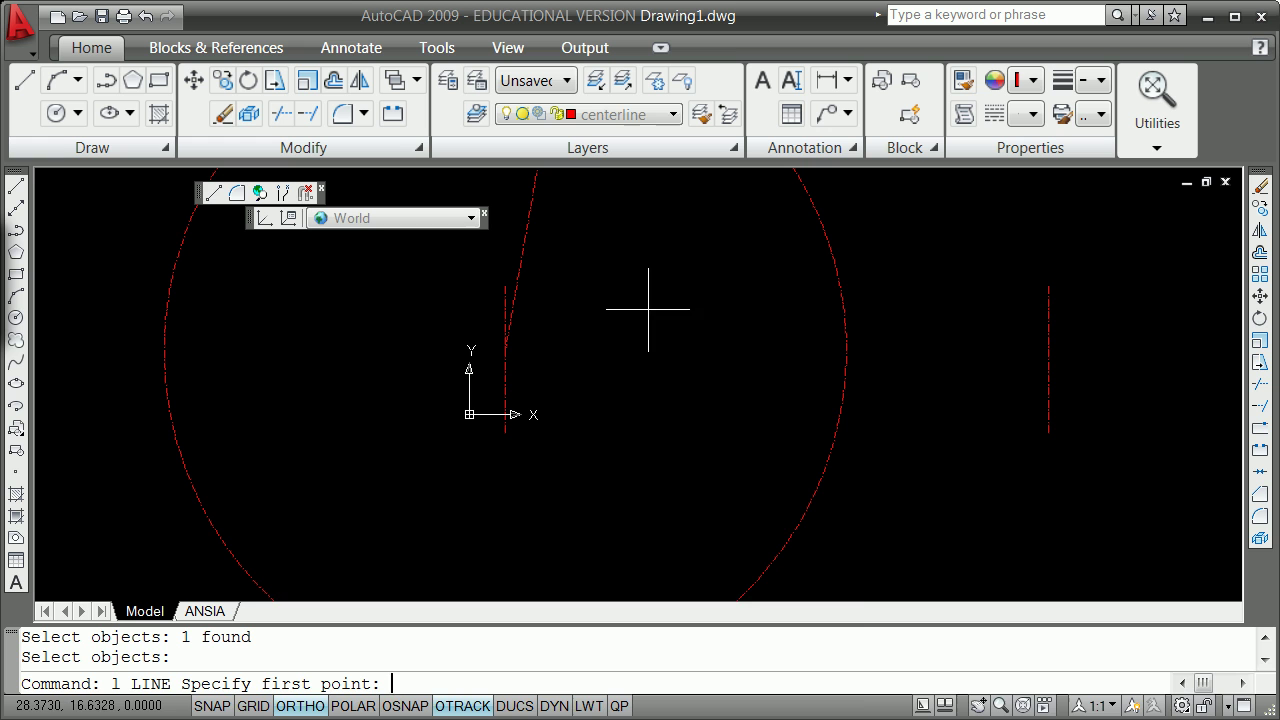
pyautogui.keyDown('shift'); pyautogui.rightClick(619, 328); pyautogui.keyUp('shift')
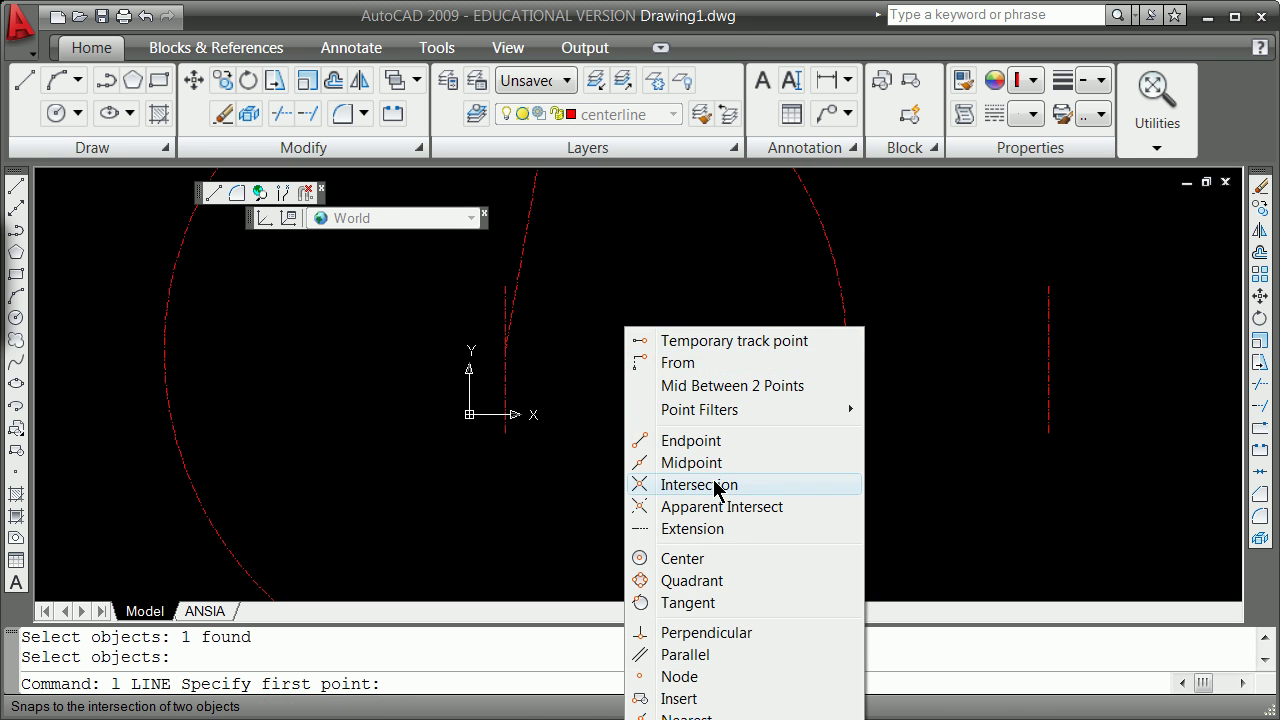
pyautogui.click(720, 487)
pyautogui.click(505, 348)
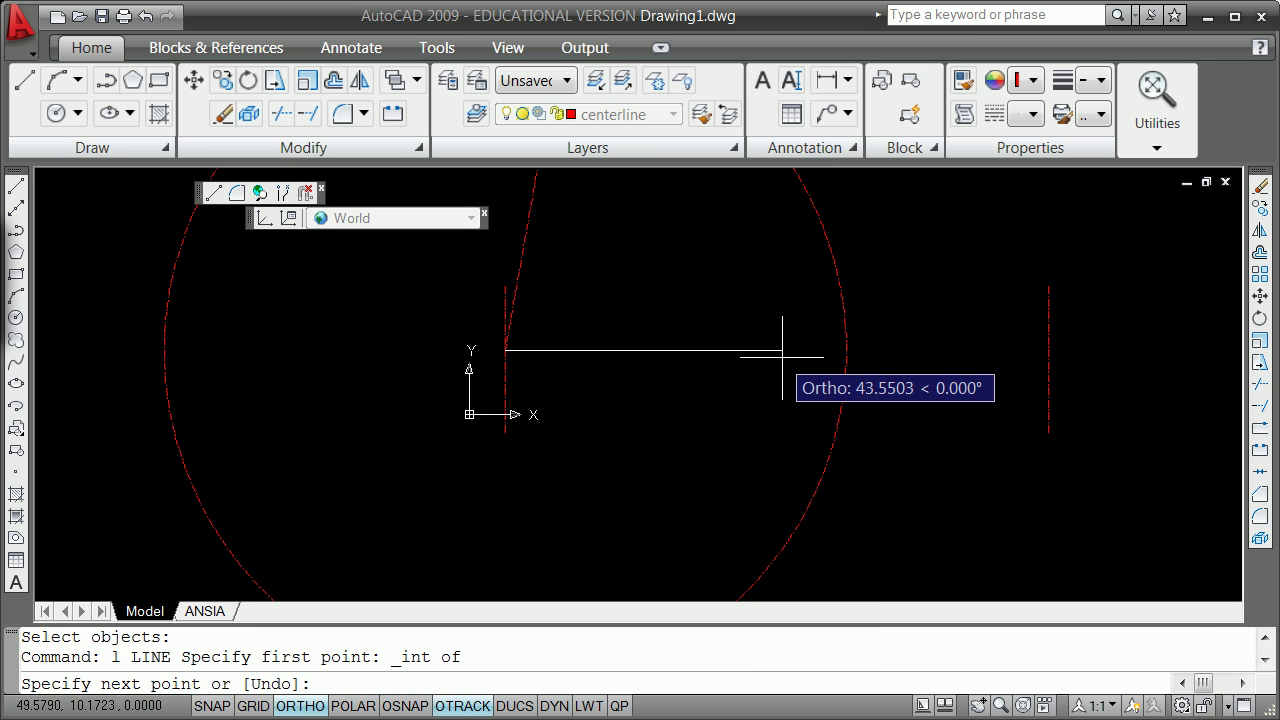
pyautogui.keyDown('shift'); pyautogui.rightClick(955, 340); pyautogui.keyUp('shift')
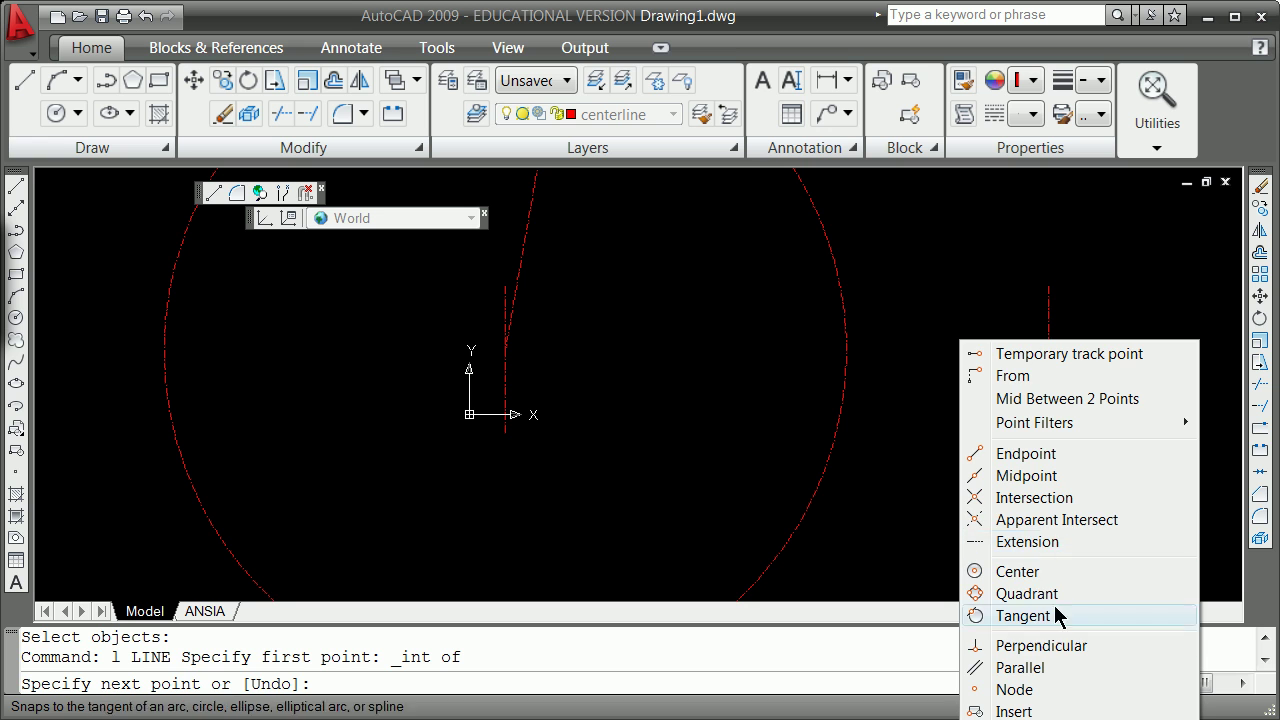
pyautogui.click(1063, 645)
pyautogui.click(1048, 352)
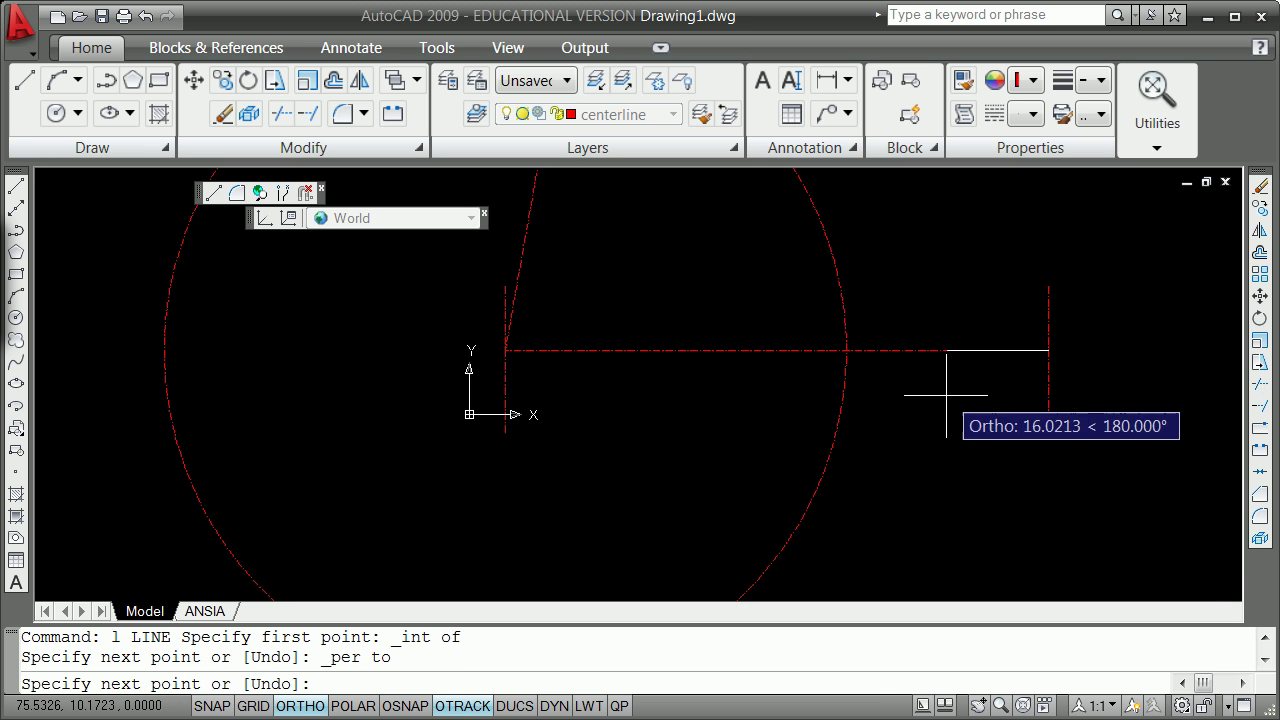
pyautogui.press('Return')
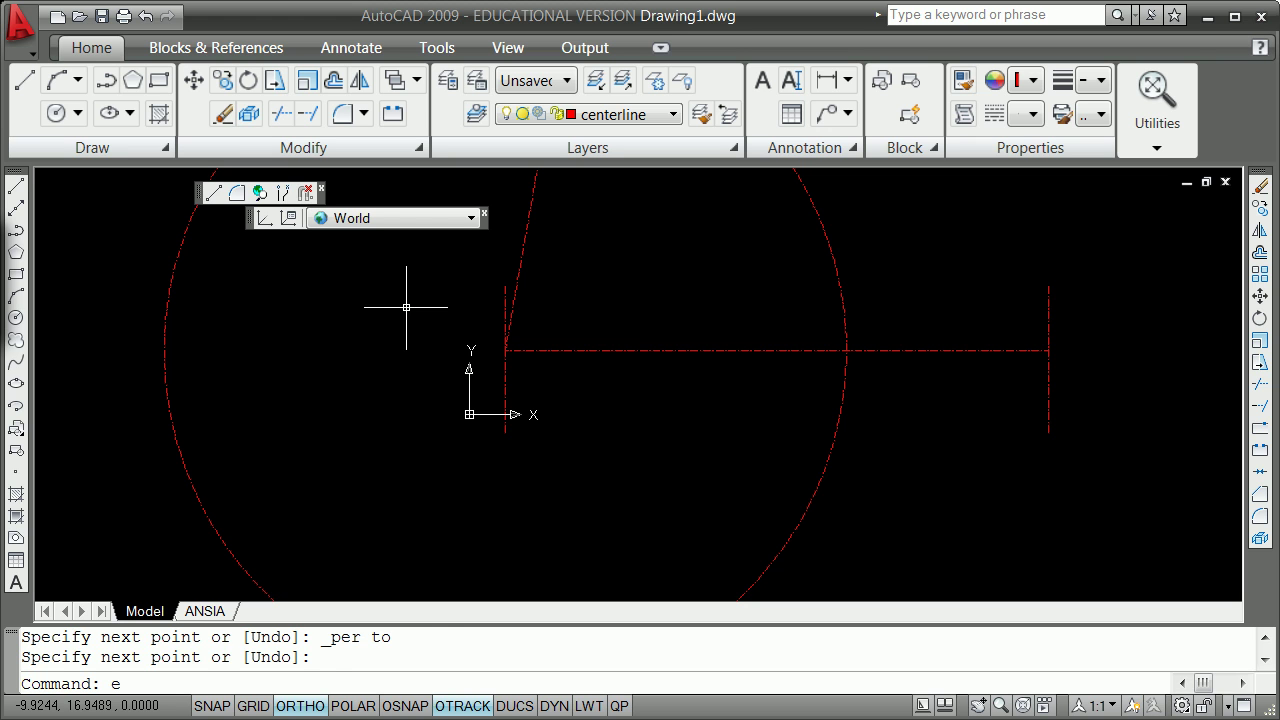
# - Extend the horizontal centerline left to the circle and break out a segment
pyautogui.press('Return')
pyautogui.press('Return')
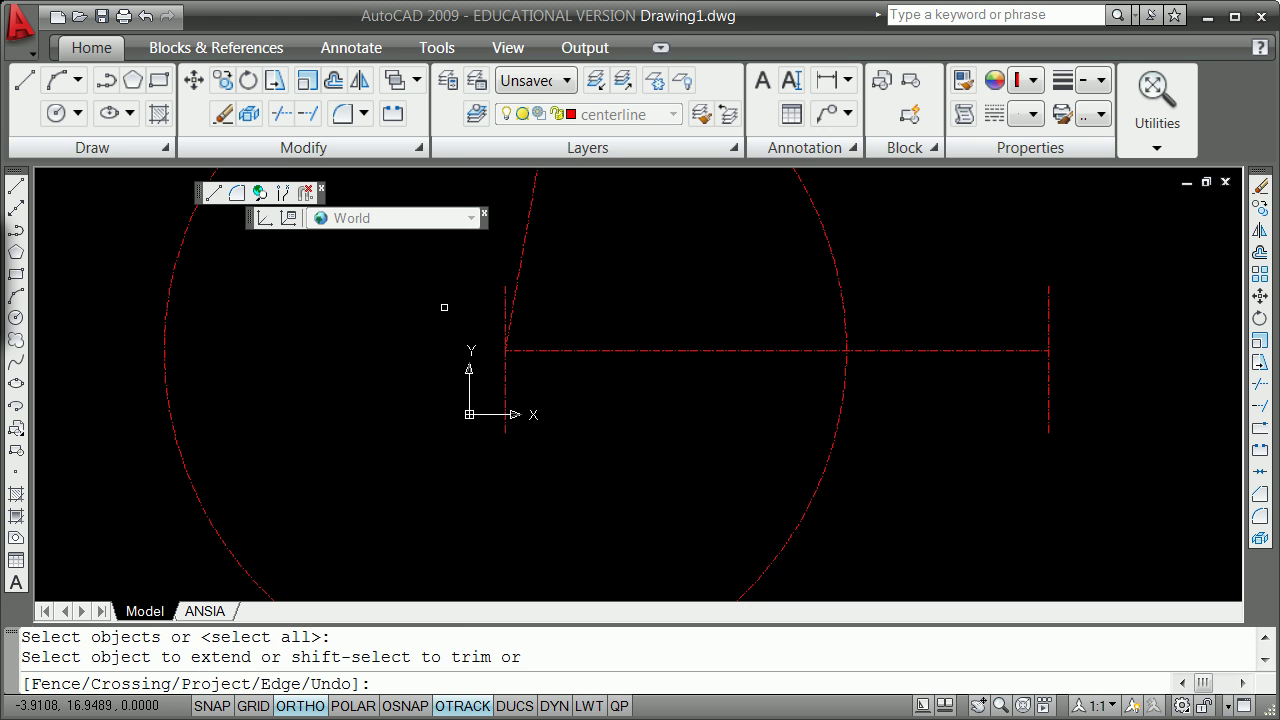
pyautogui.click(543, 352)
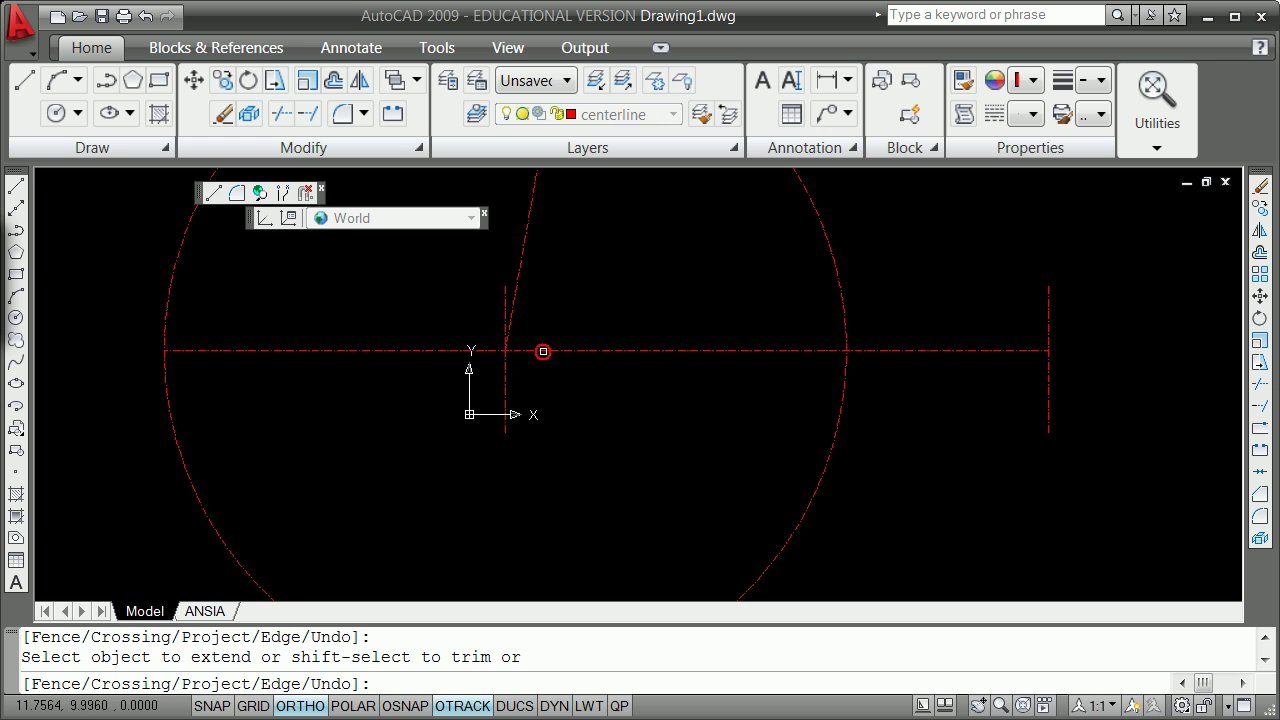
pyautogui.press('Return')
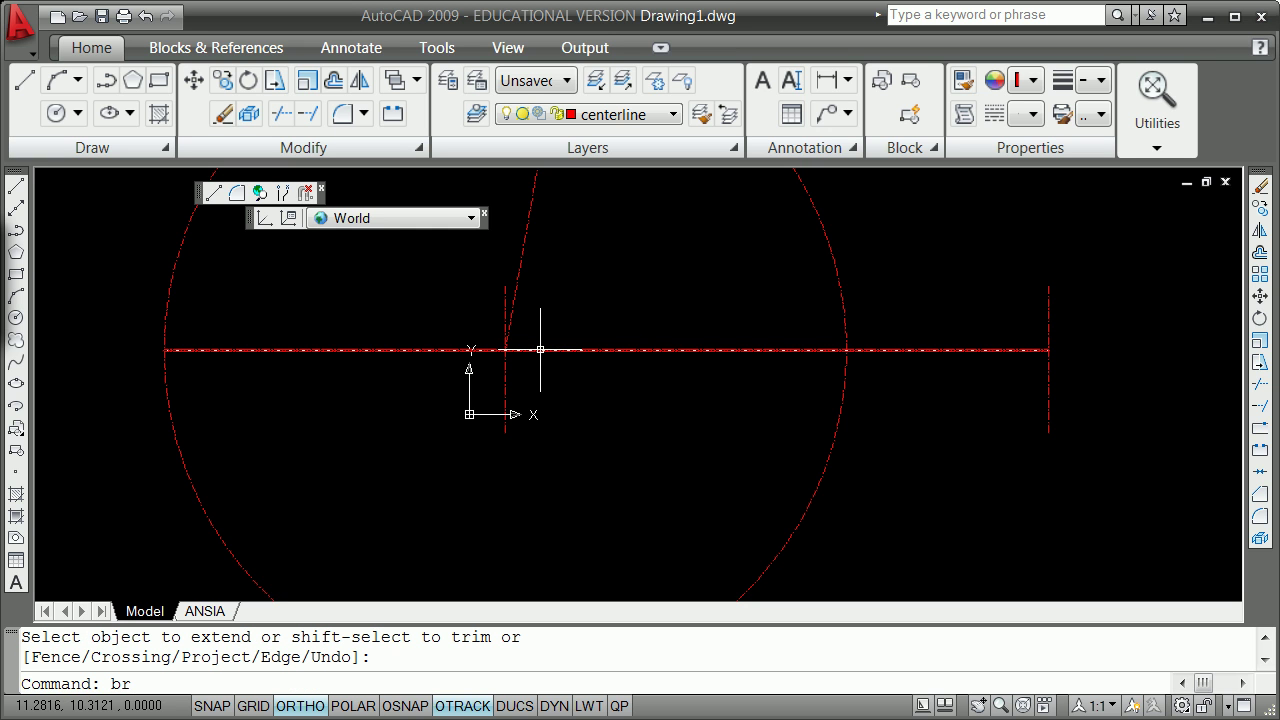
pyautogui.write('br')
pyautogui.press('Return')
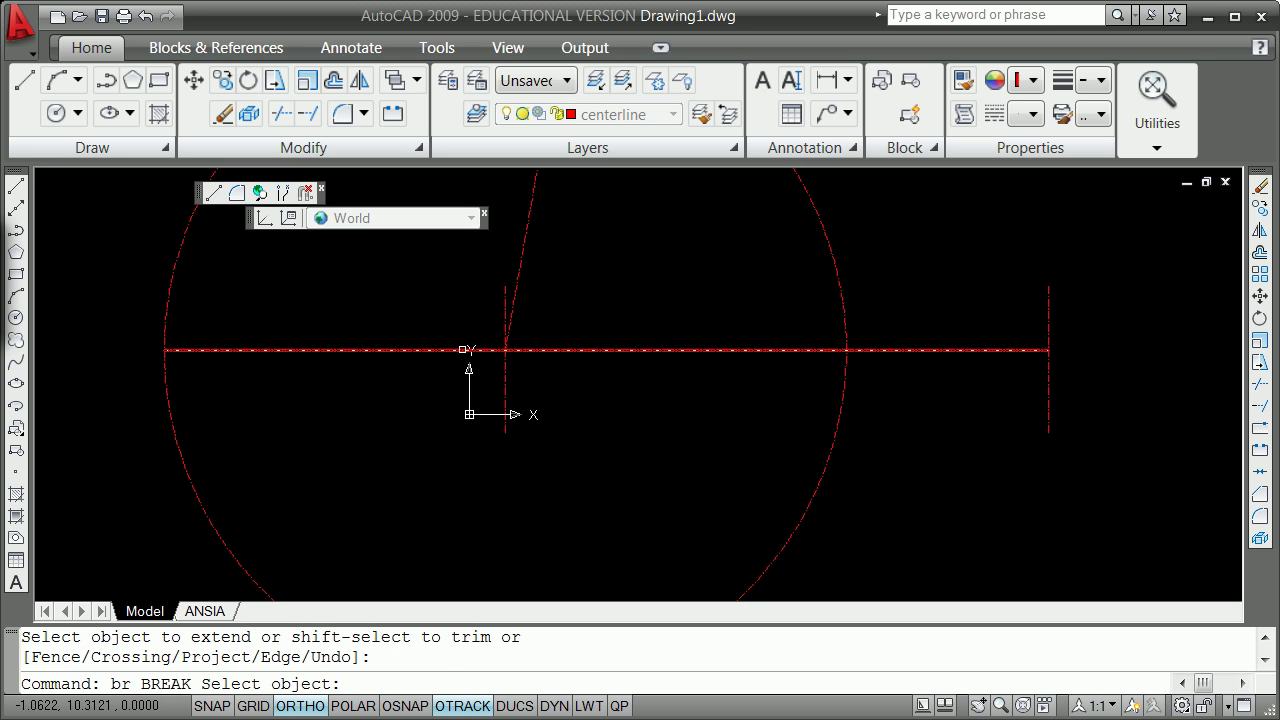
pyautogui.click(462, 349)
pyautogui.click(578, 315)
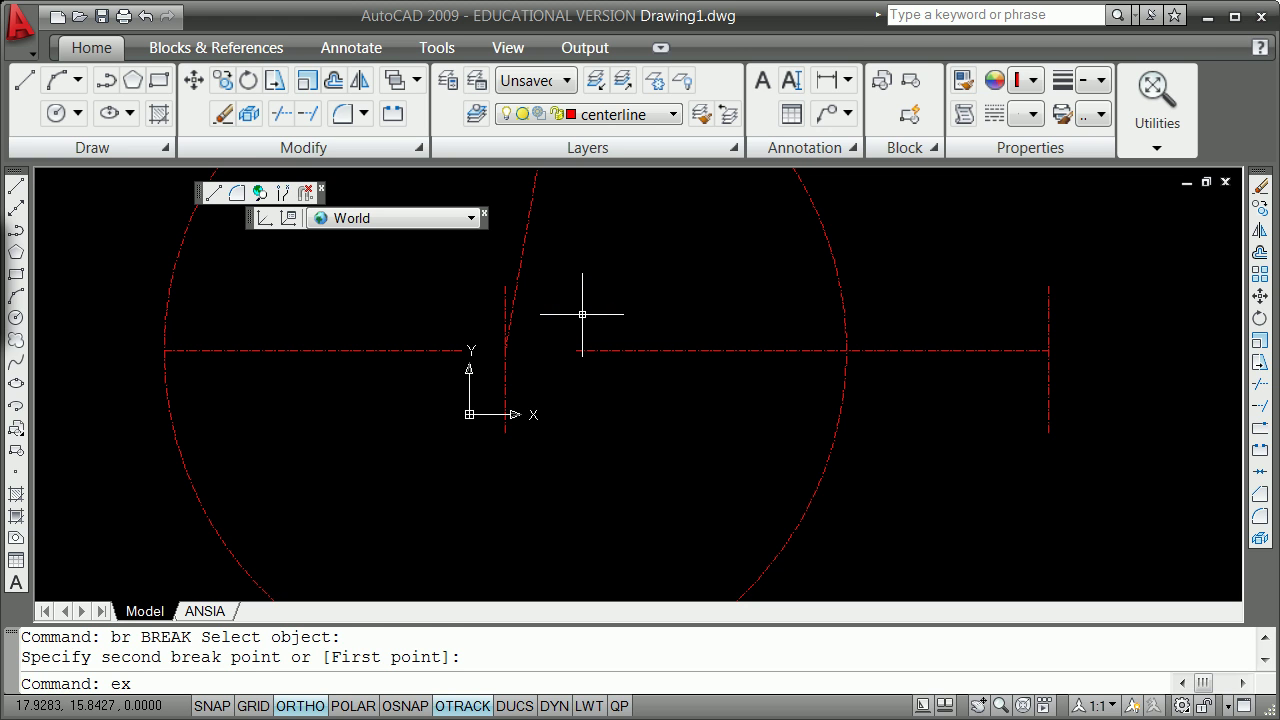
# - Extend the left centerline piece to its boundary, then zoom to extents
pyautogui.write('ex')
pyautogui.press('Return')
pyautogui.press('Return')
pyautogui.click(545, 352)
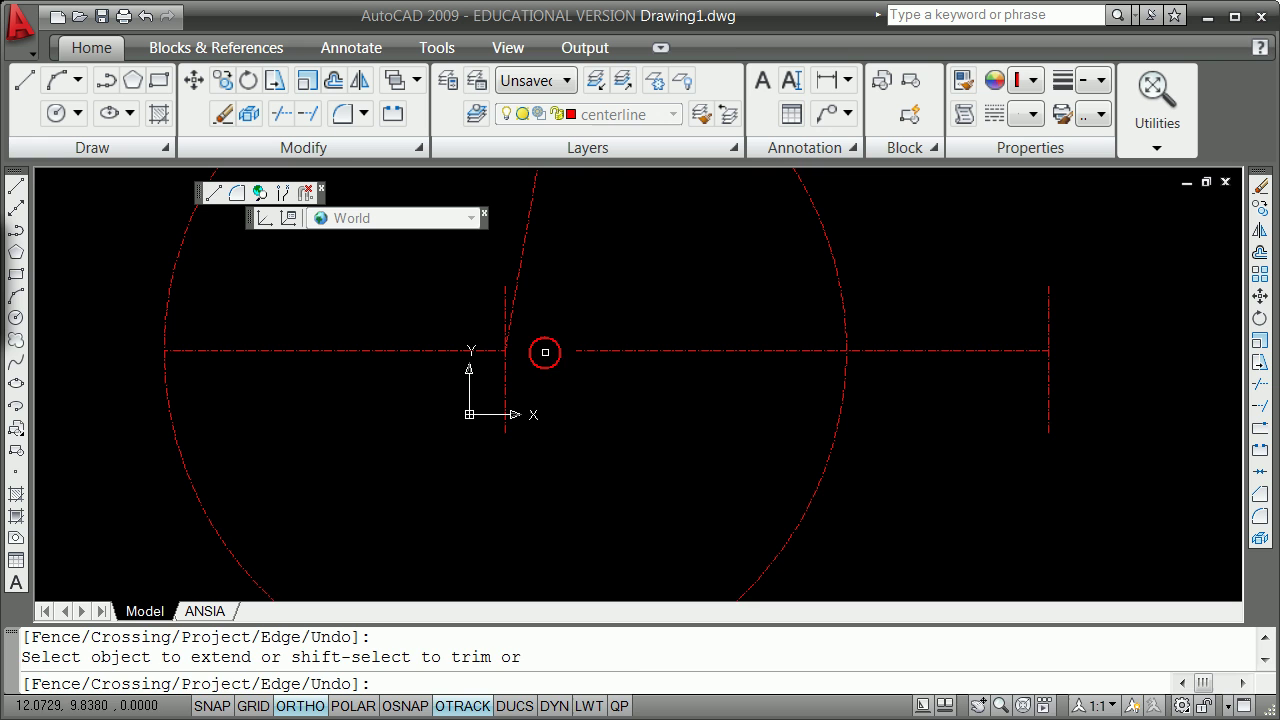
pyautogui.press('Return')
pyautogui.scroll(-3, 440, 330)
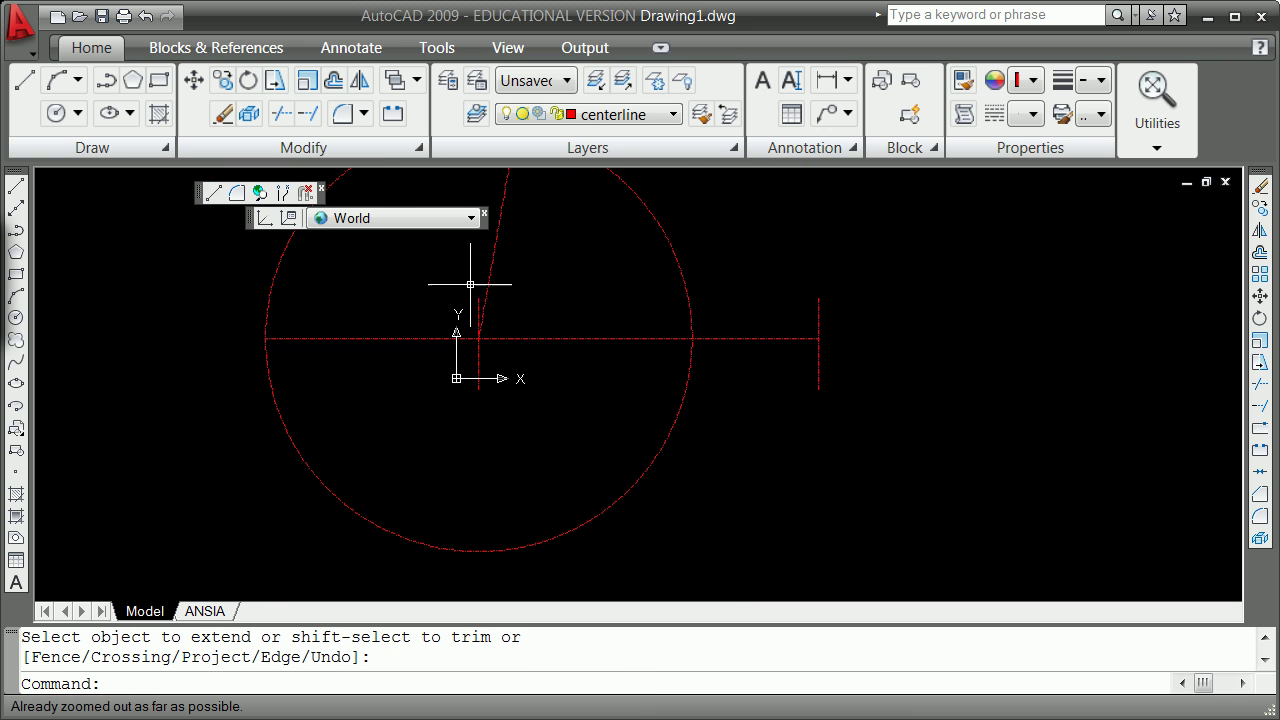
pyautogui.moveTo(489, 485); pyautogui.dragTo(533, 512, button='middle')
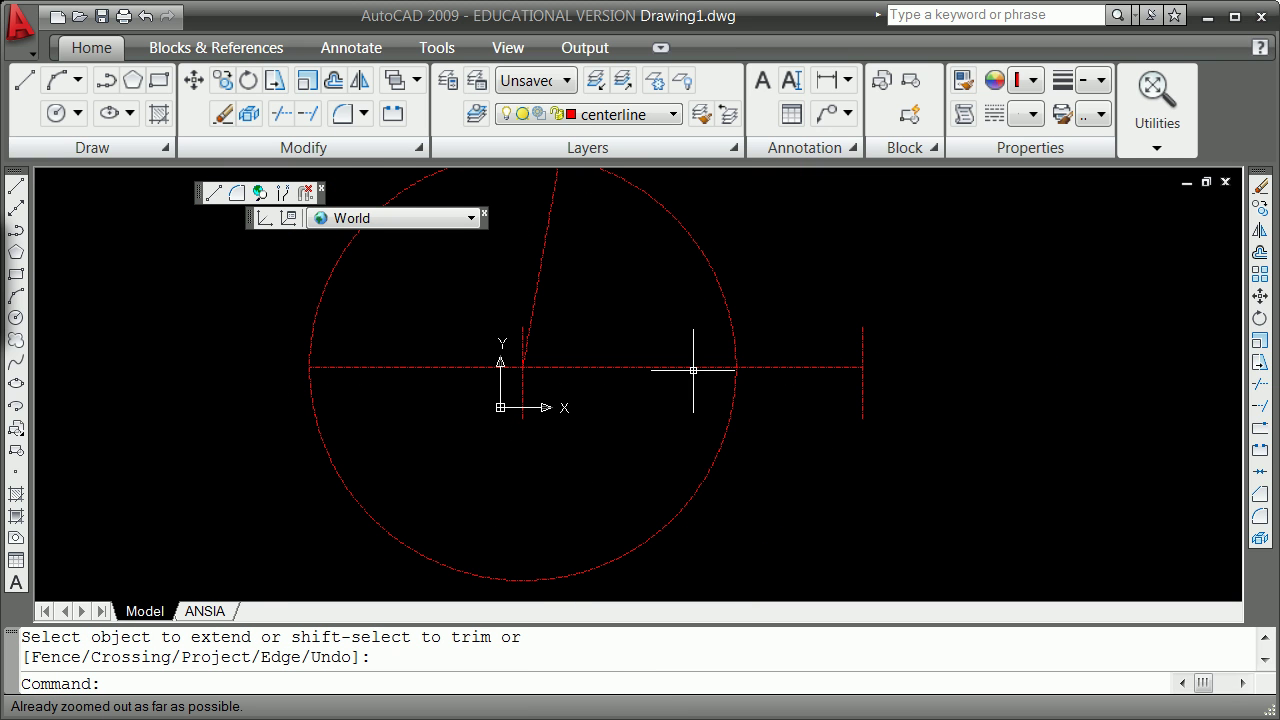
pyautogui.press('Escape')
pyautogui.write('z')
pyautogui.press('Return')
pyautogui.write('e')
pyautogui.press('Return')
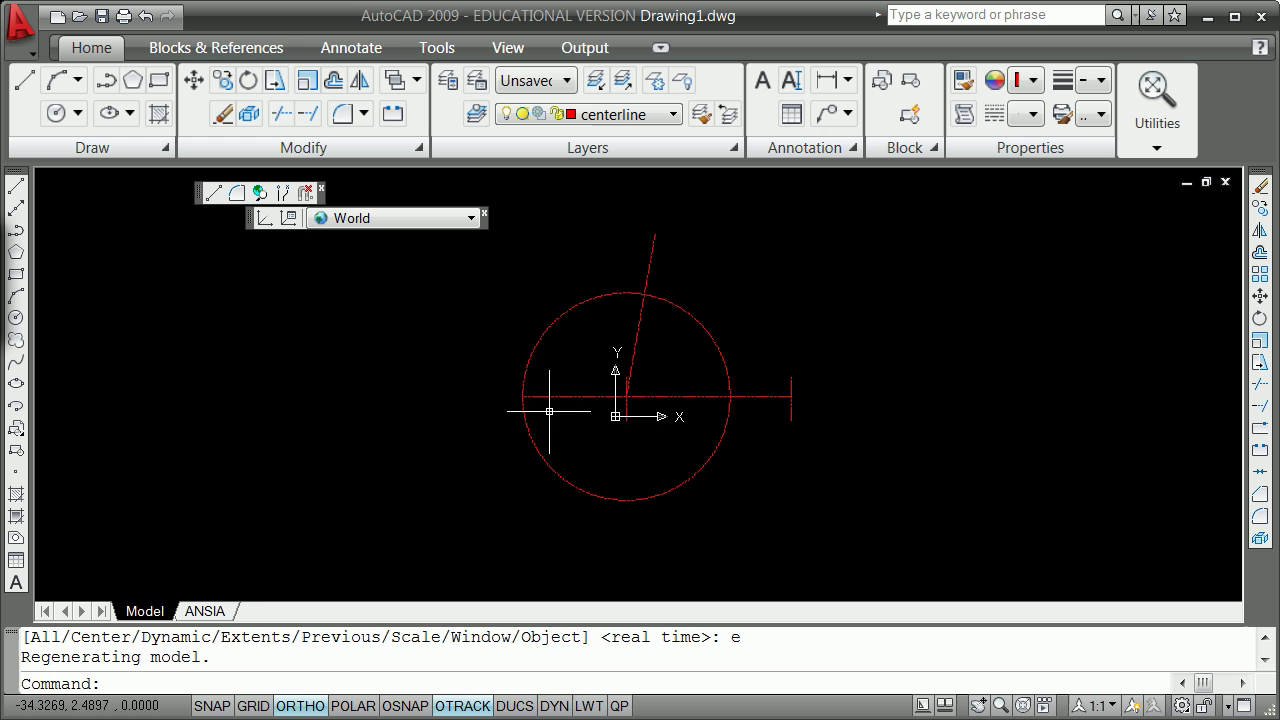
# - Draw a 12.75-diameter circle centred where the slanted line meets the large circle
pyautogui.click(78, 116)
pyautogui.click(92, 204)
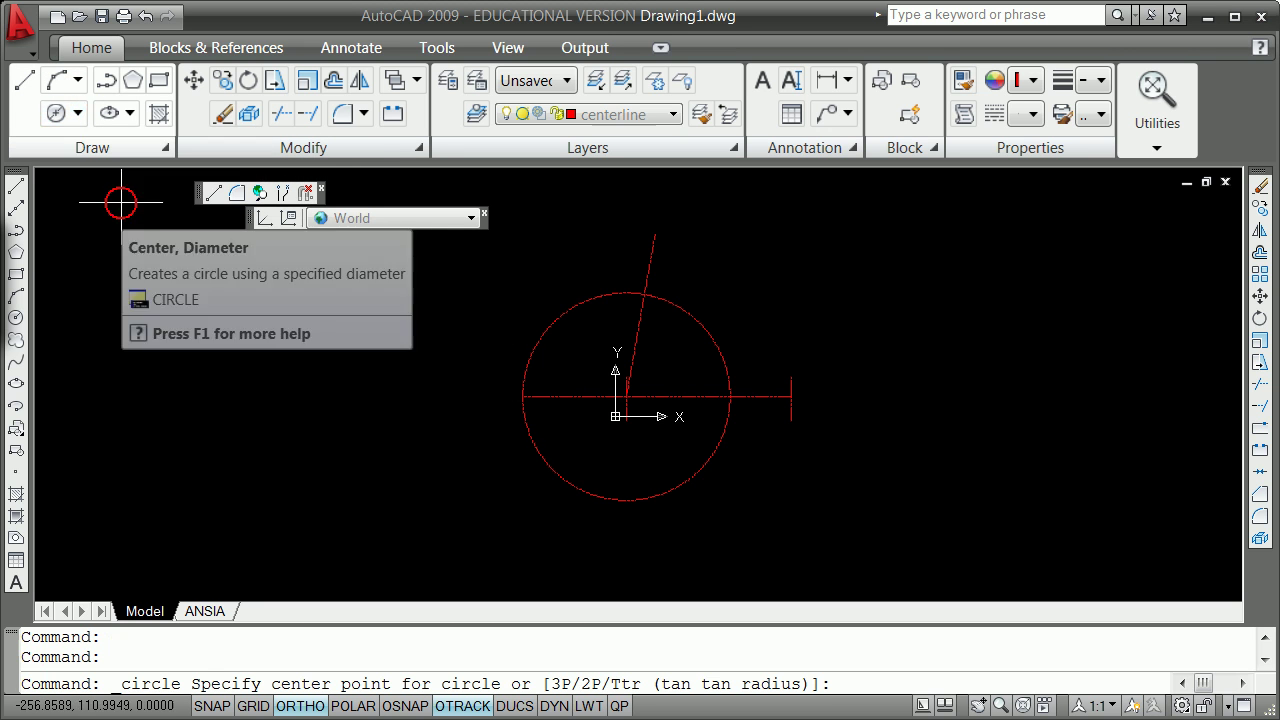
pyautogui.keyDown('shift'); pyautogui.rightClick(552, 258); pyautogui.keyUp('shift')
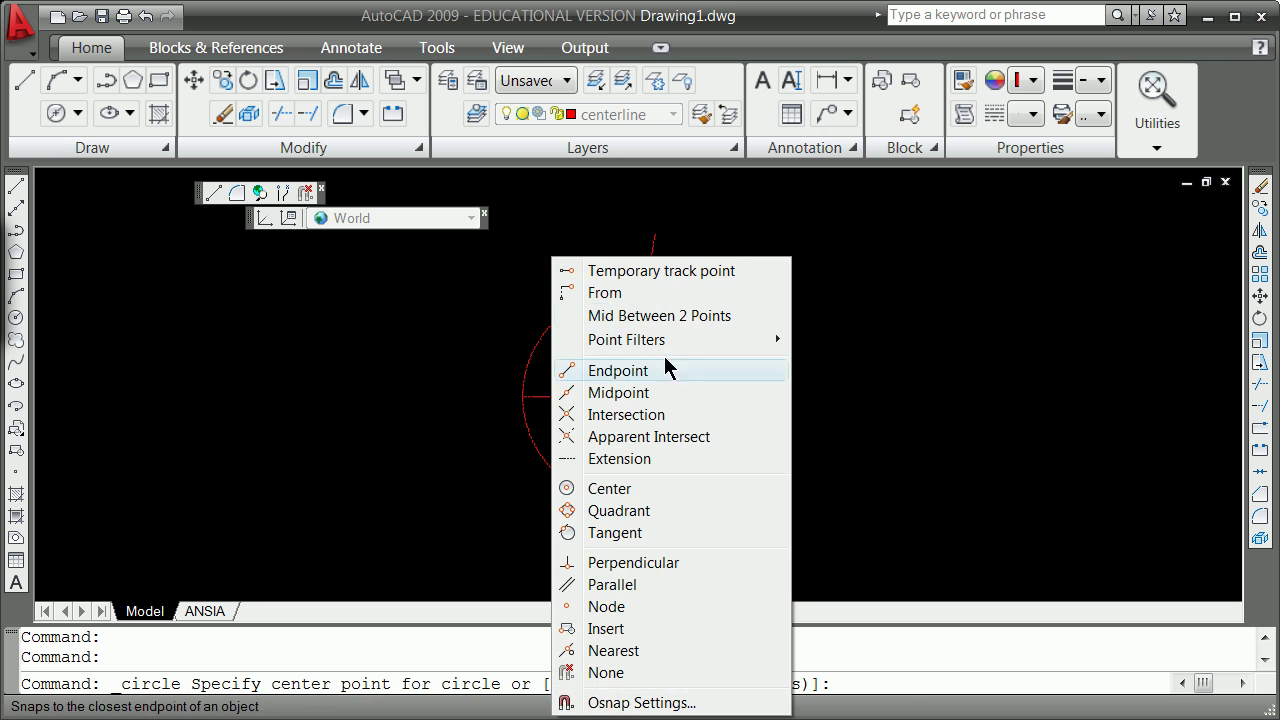
pyautogui.click(640, 415)
pyautogui.click(646, 292)
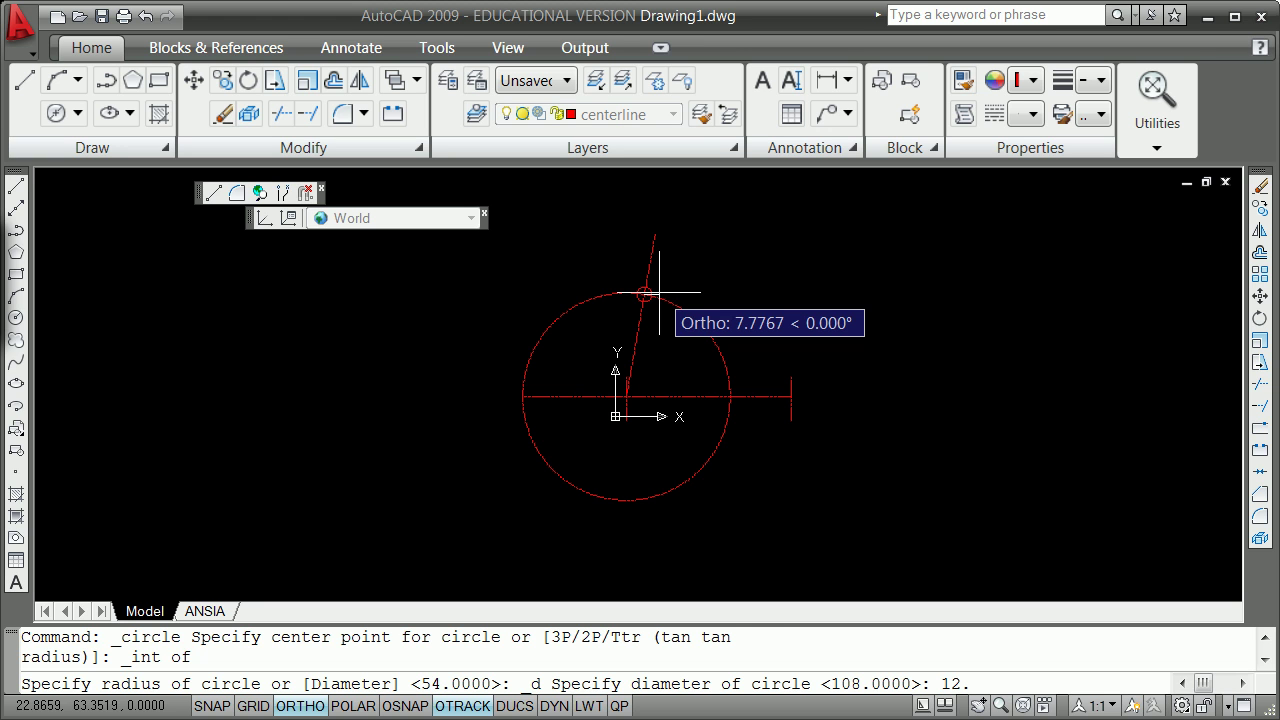
pyautogui.write('12.75')
pyautogui.press('Return')
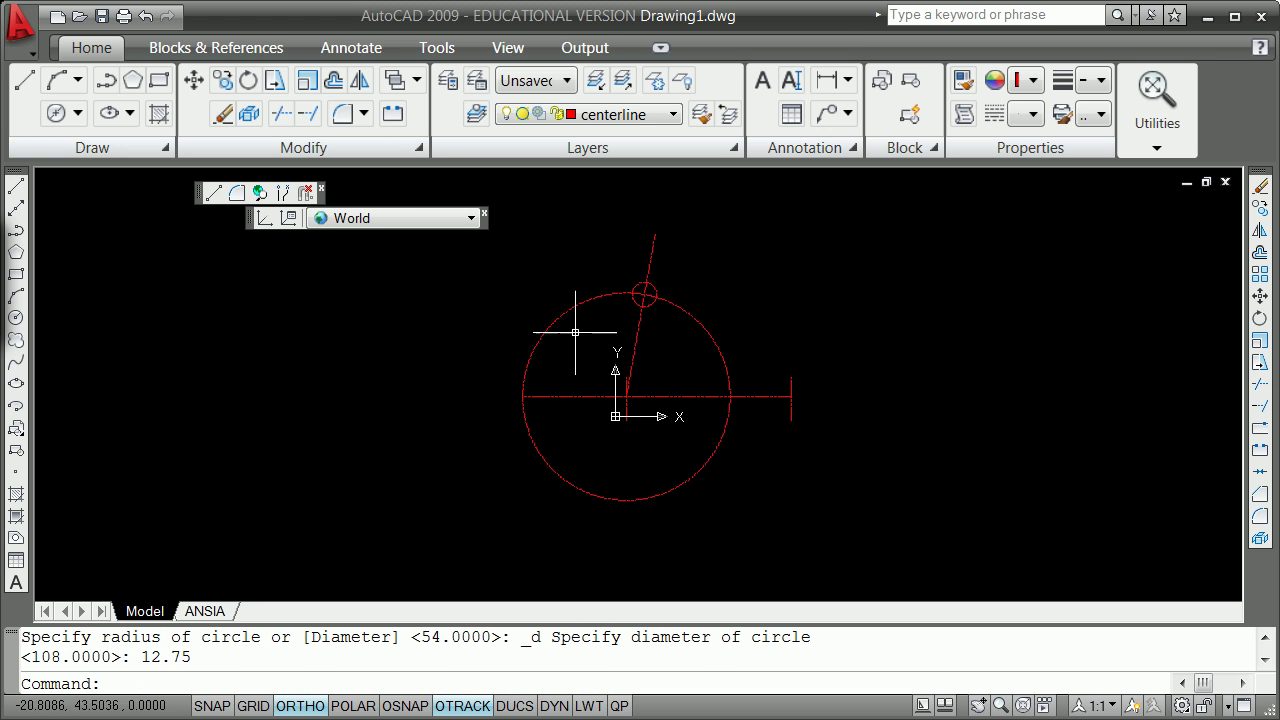
# - Copy that small circle to the horizontal centerline's left intersection with the large circle
pyautogui.click(650, 284)
pyautogui.click(643, 294)
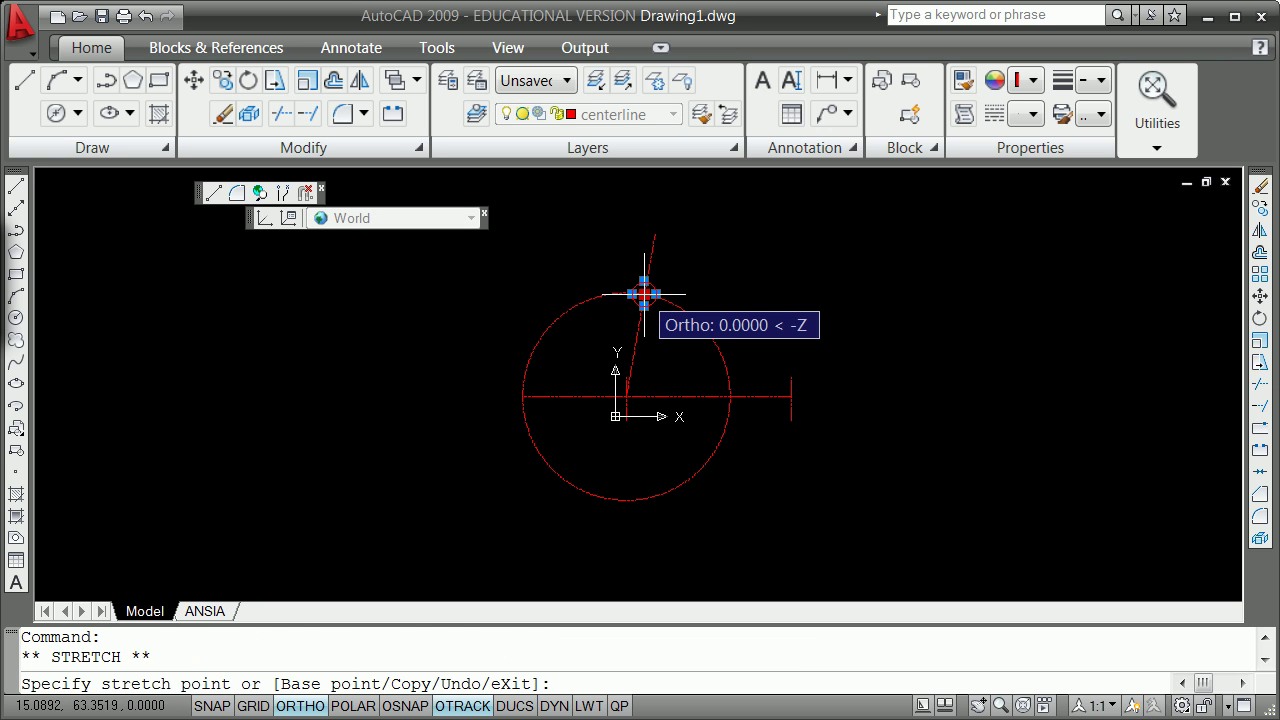
pyautogui.press('space')
pyautogui.write('c')
pyautogui.press('Return')
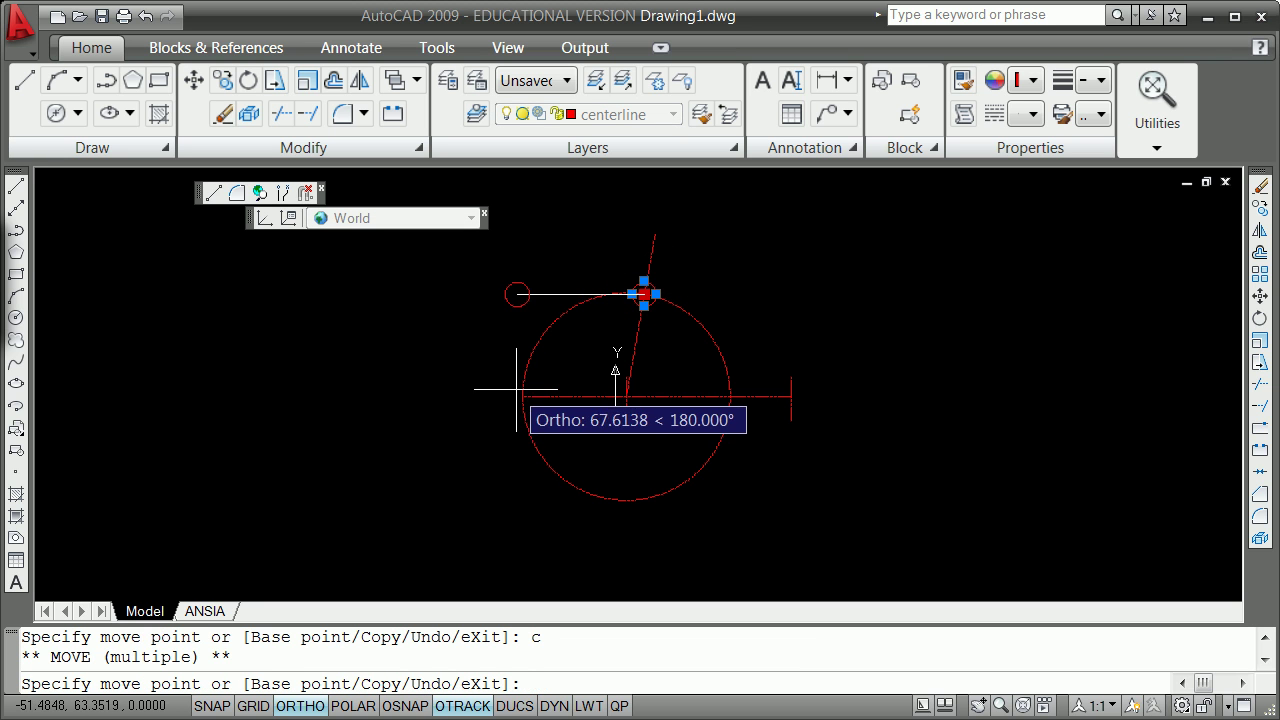
pyautogui.press('F8')
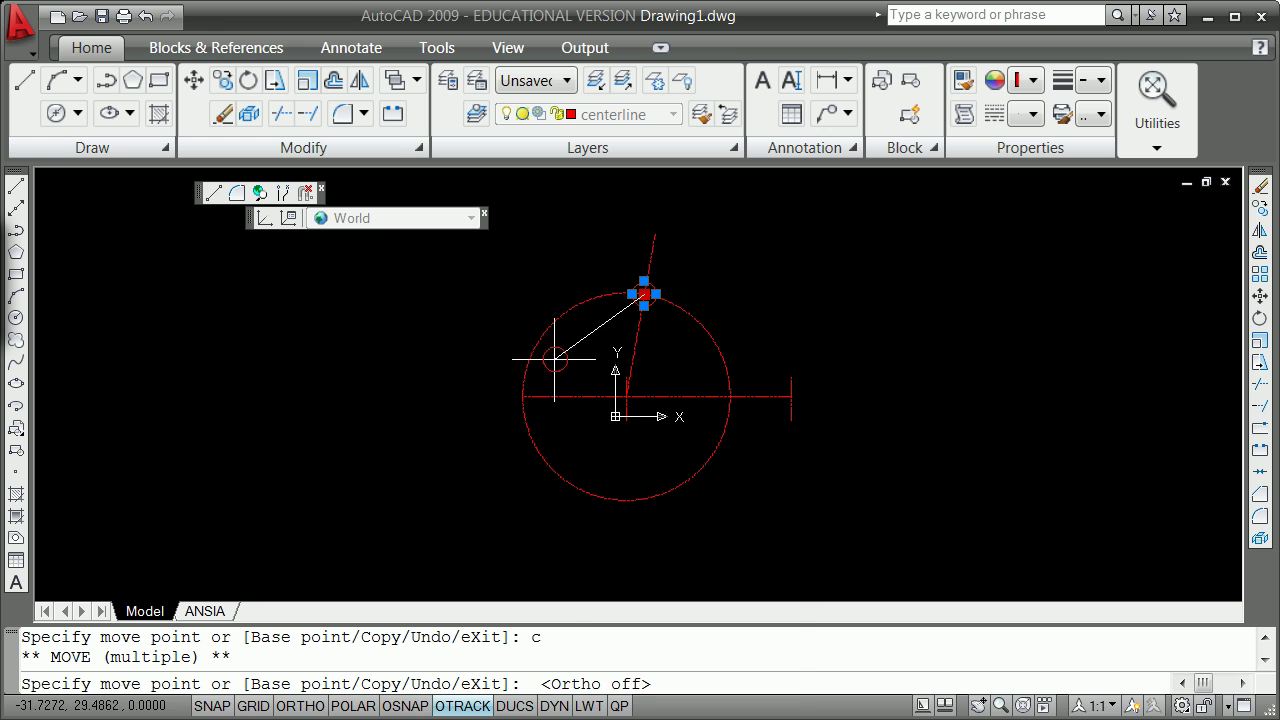
pyautogui.keyDown('shift'); pyautogui.rightClick(555, 361); pyautogui.keyUp('shift')
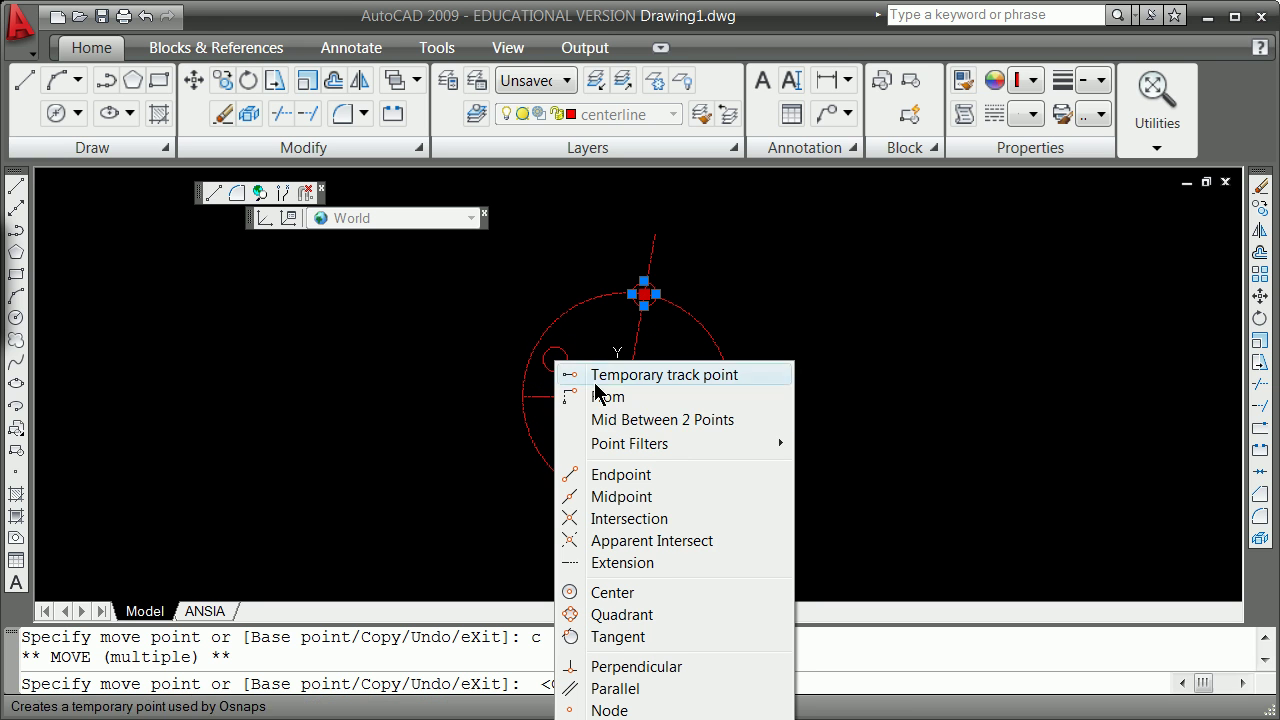
pyautogui.click(640, 519)
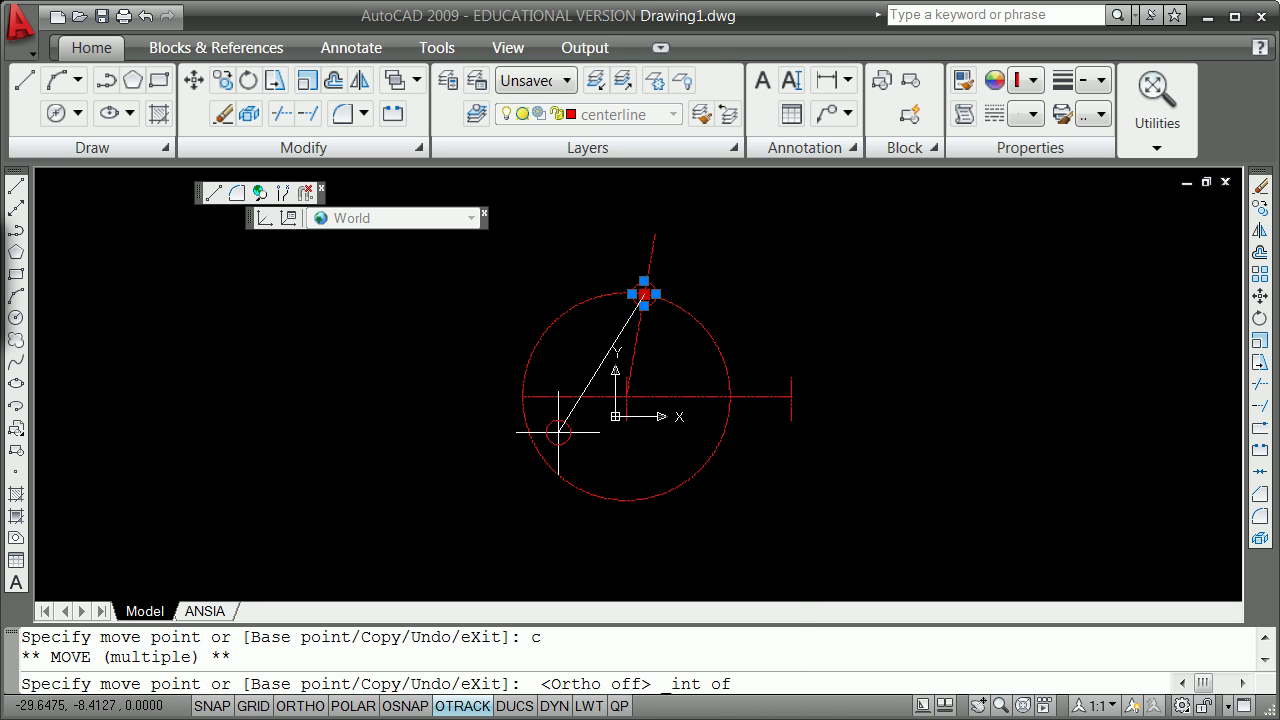
pyautogui.click(525, 393)
pyautogui.press('Return')
pyautogui.scroll(3, 529, 297)
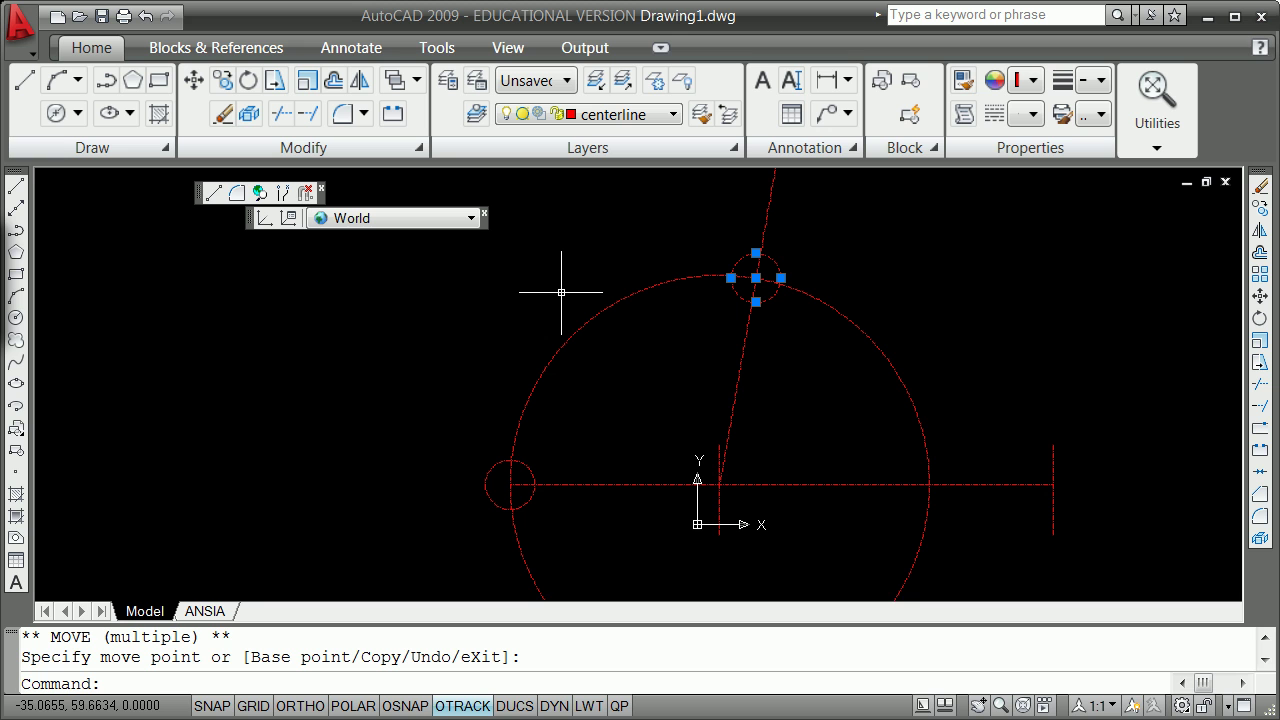
# - Draw a 12.7-radius circle concentric with the upper small circle
pyautogui.press('Escape')
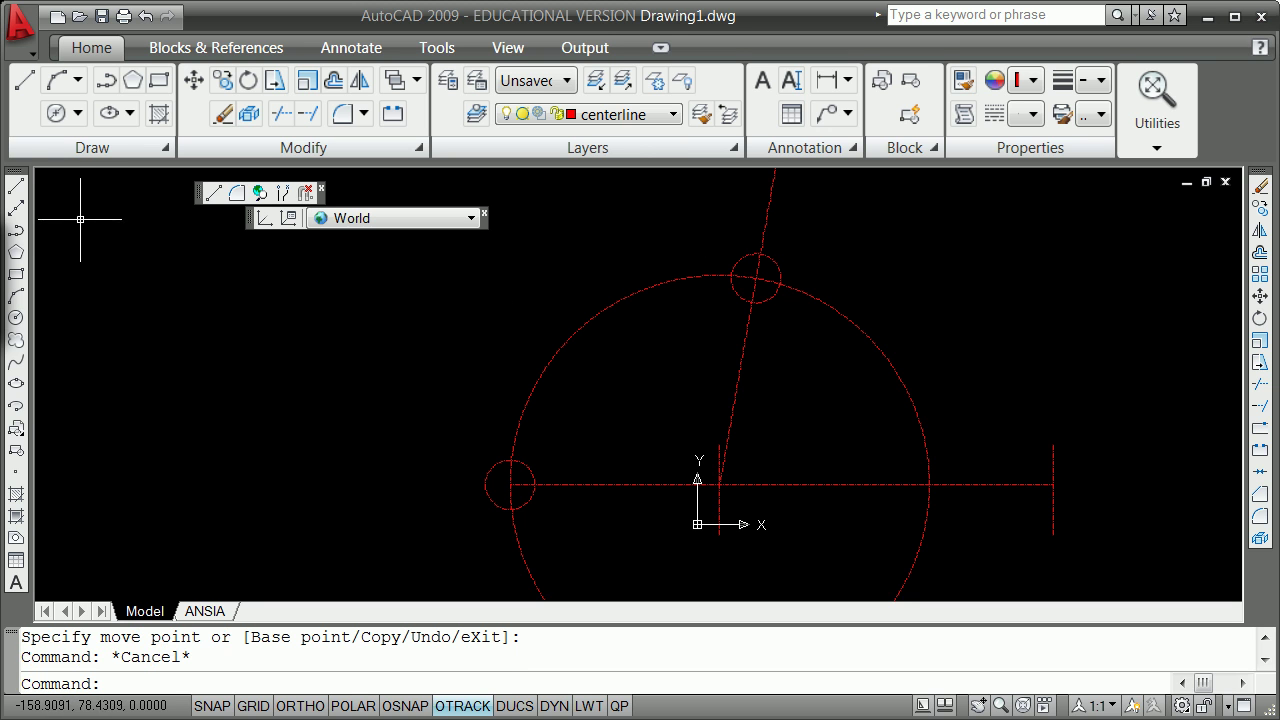
pyautogui.click(77, 112)
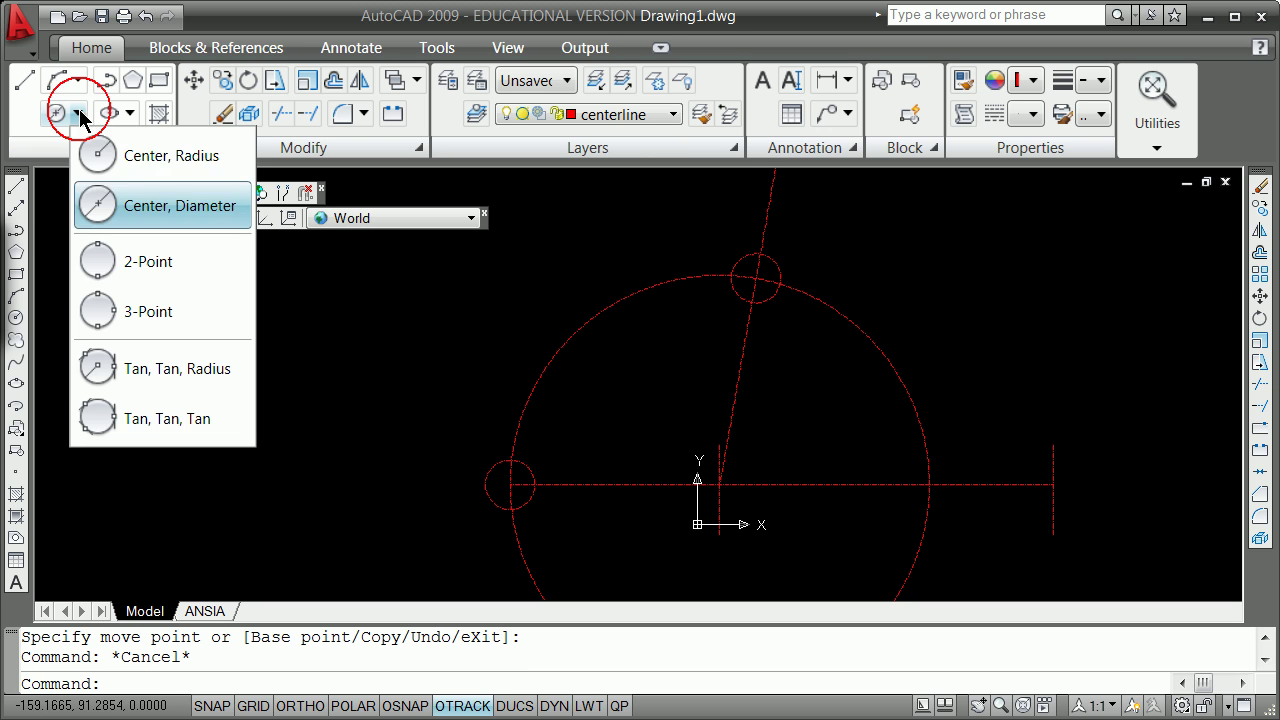
pyautogui.click(165, 165)
pyautogui.keyDown('shift'); pyautogui.rightClick(565, 256); pyautogui.keyUp('shift')
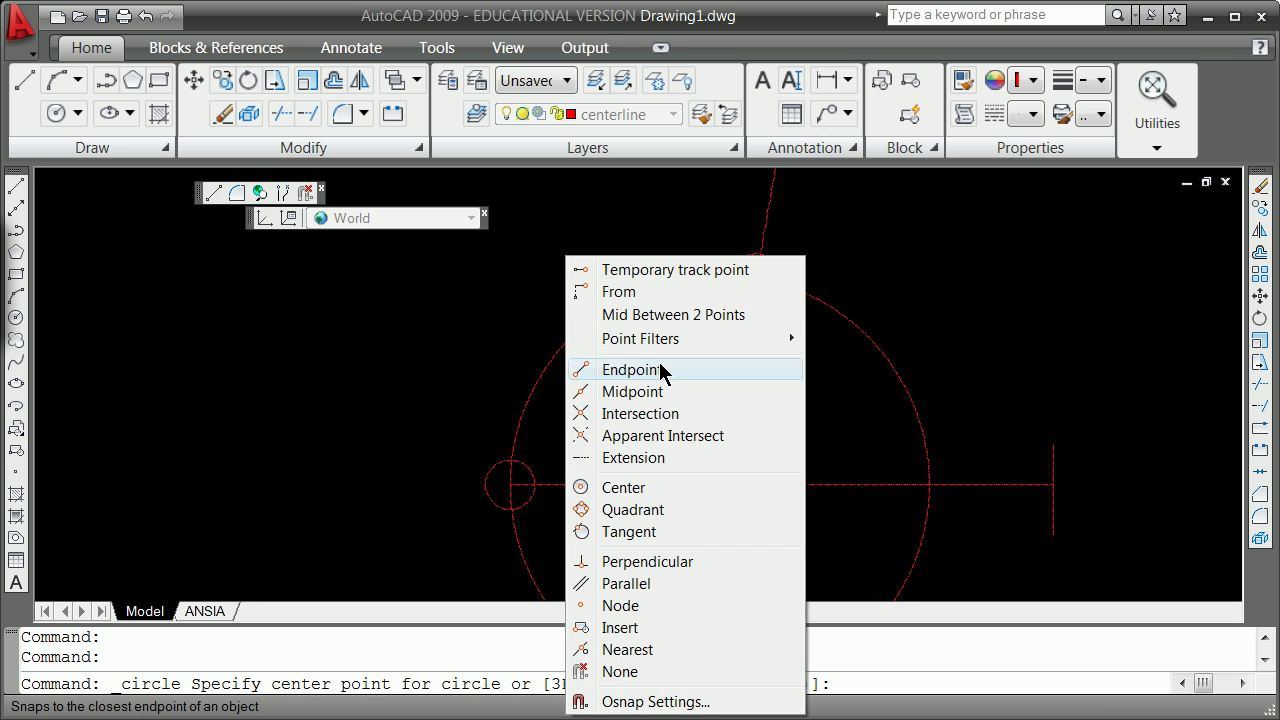
pyautogui.click(655, 413)
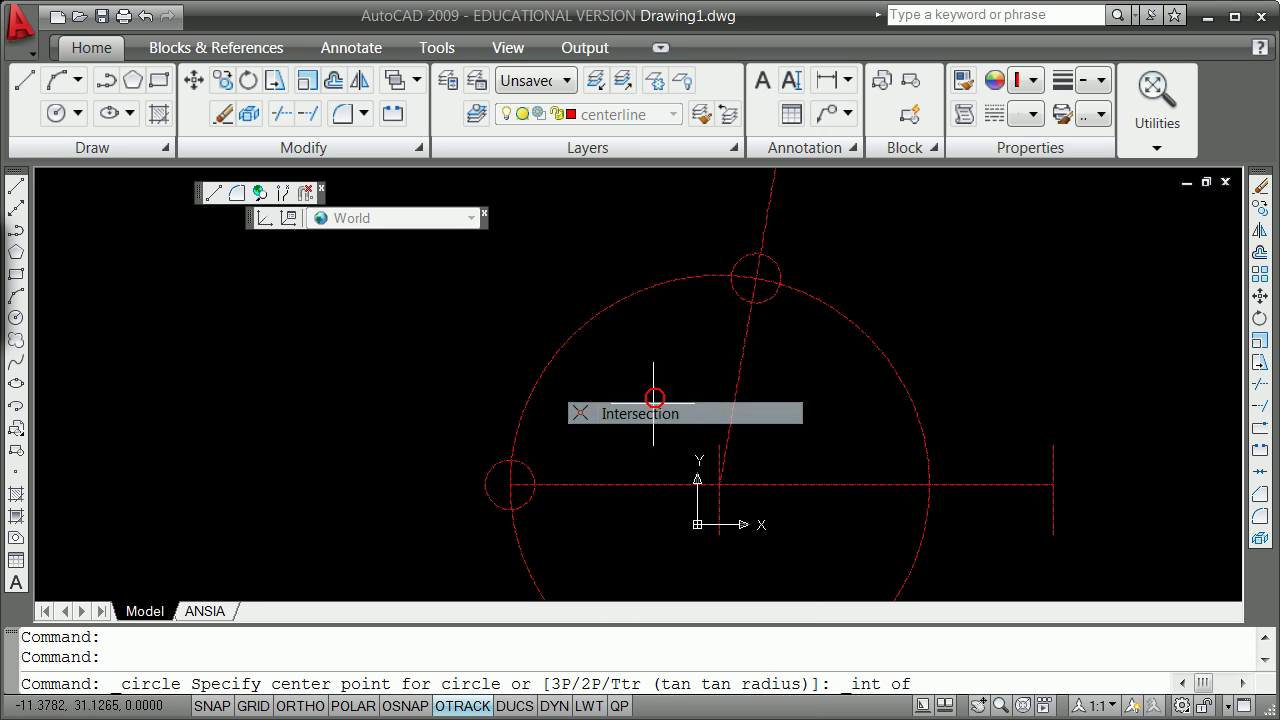
pyautogui.click(756, 278)
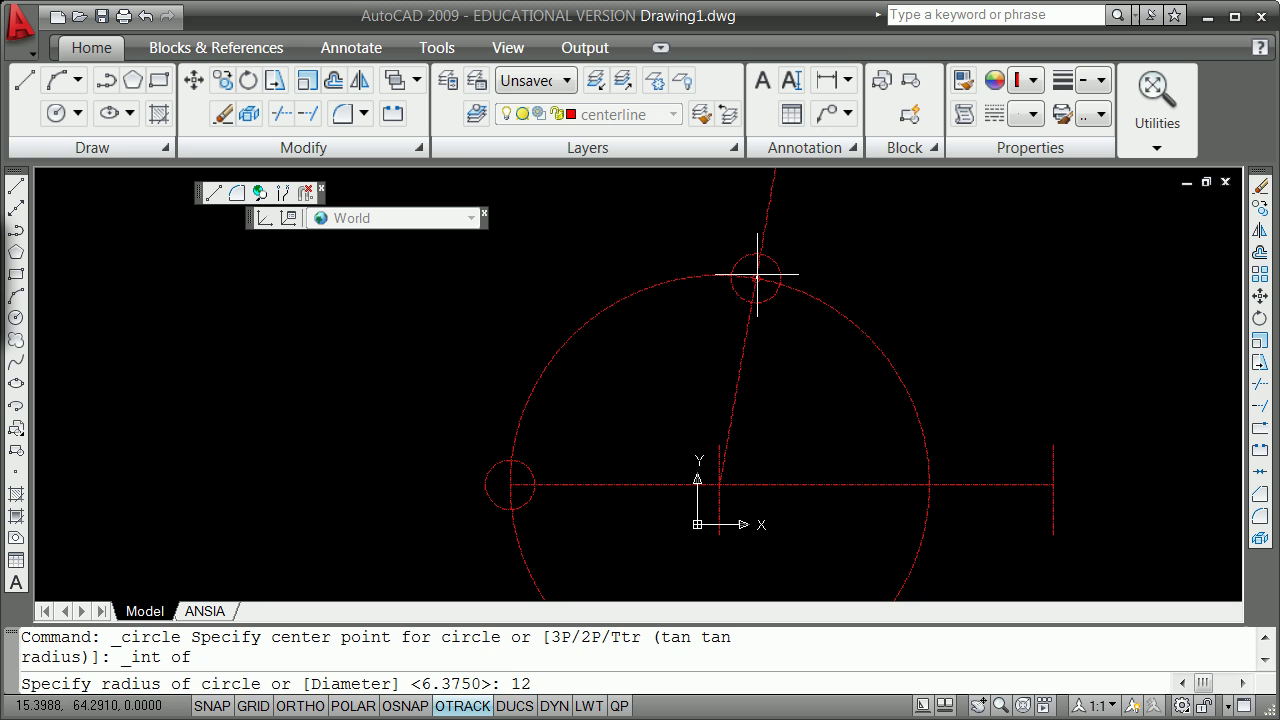
pyautogui.write('12.7')
pyautogui.press('Return')
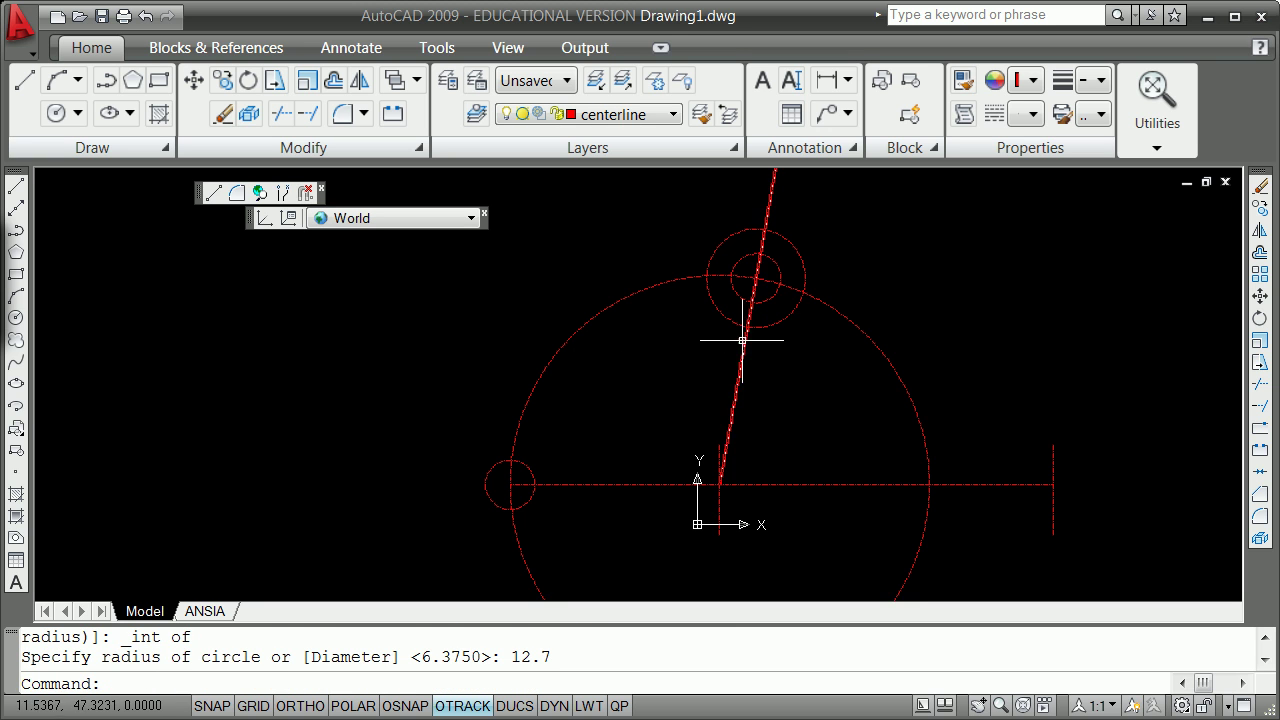
# - Select the 12.7-radius circle and grab its centre grip for copying
pyautogui.click(794, 312)
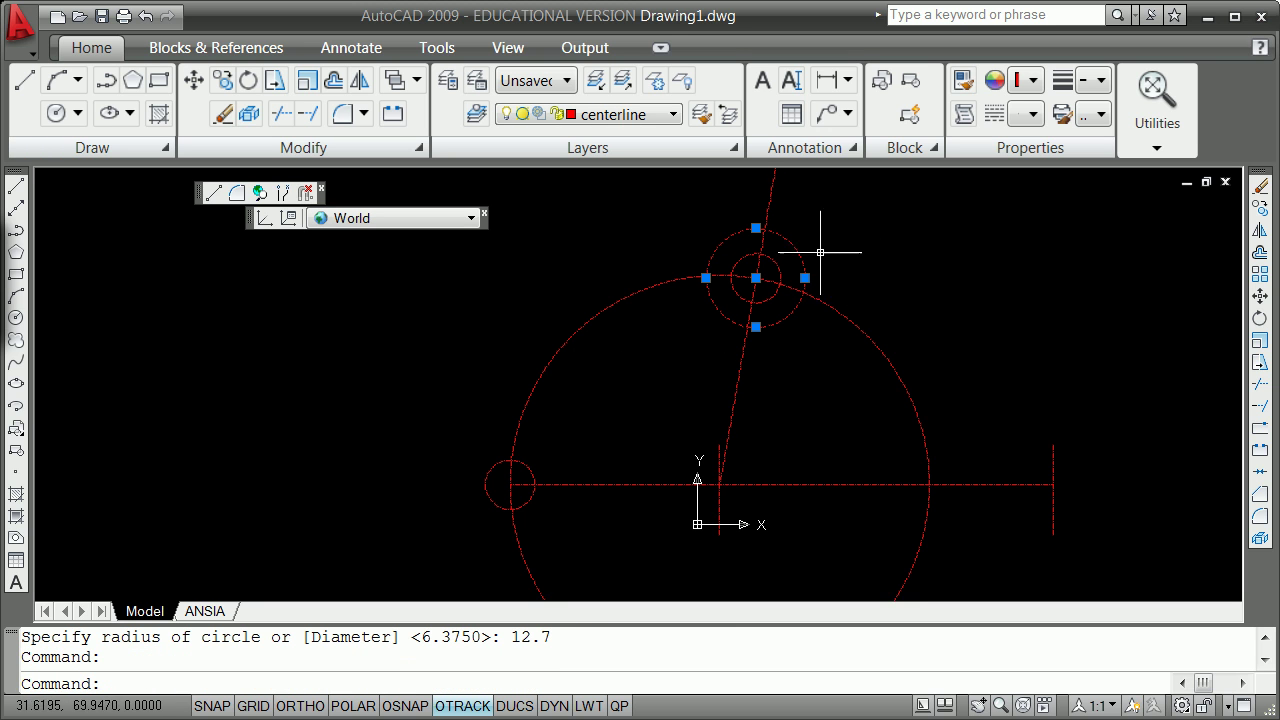
pyautogui.press('Escape')
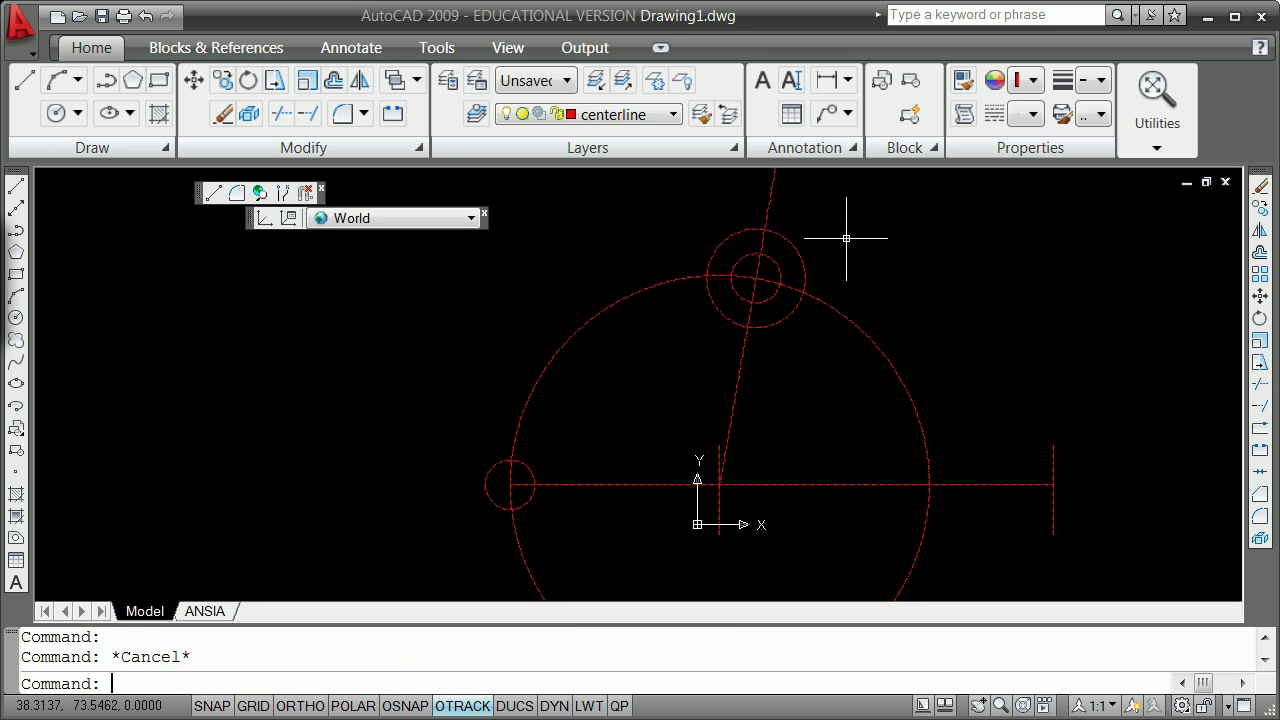
pyautogui.click(796, 251)
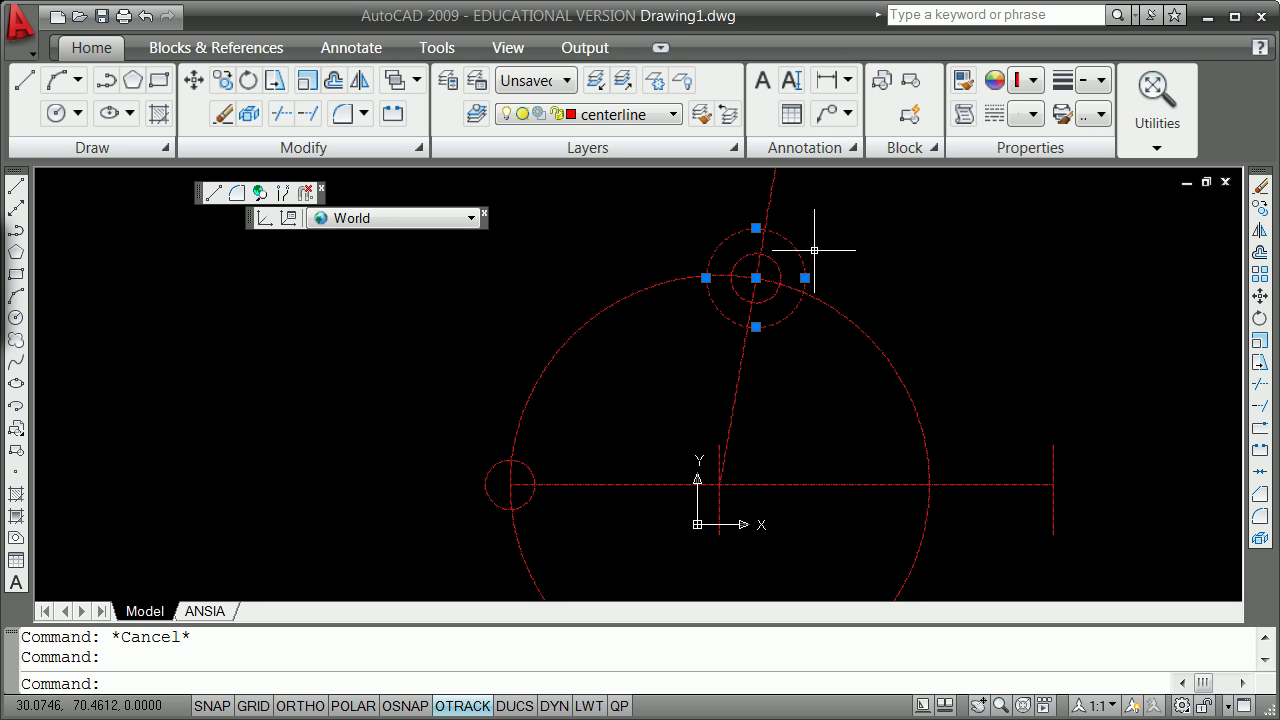
pyautogui.click(756, 278)
# - Copy the 12.7-radius circle onto the left end's intersection point
pyautogui.press('space')
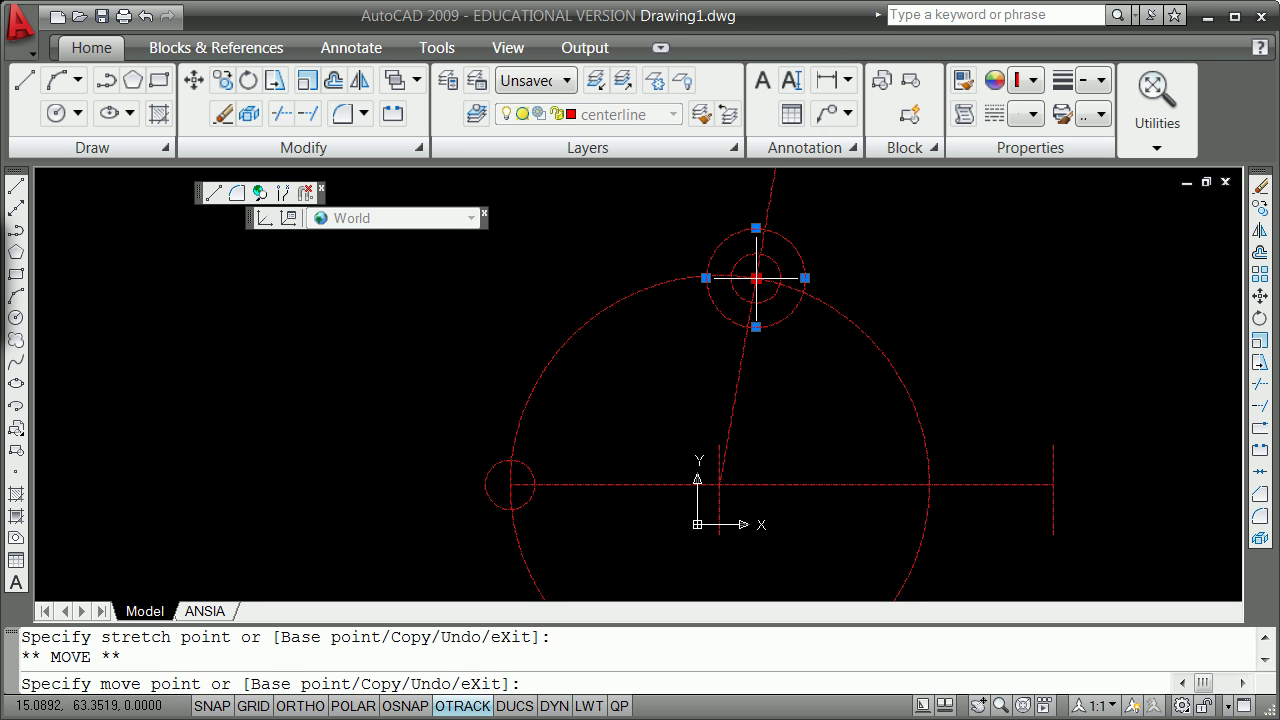
pyautogui.press('Return')
pyautogui.keyDown('shift'); pyautogui.rightClick(493, 453); pyautogui.keyUp('shift')
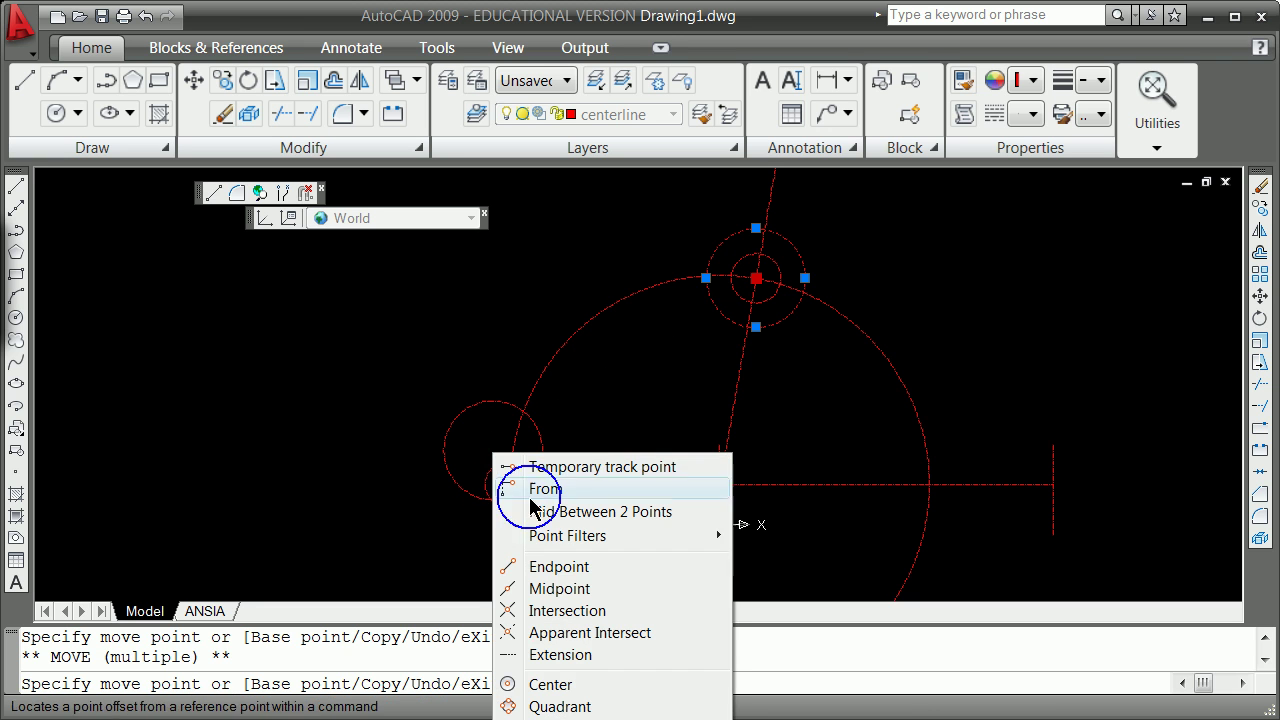
pyautogui.click(587, 611)
pyautogui.click(513, 485)
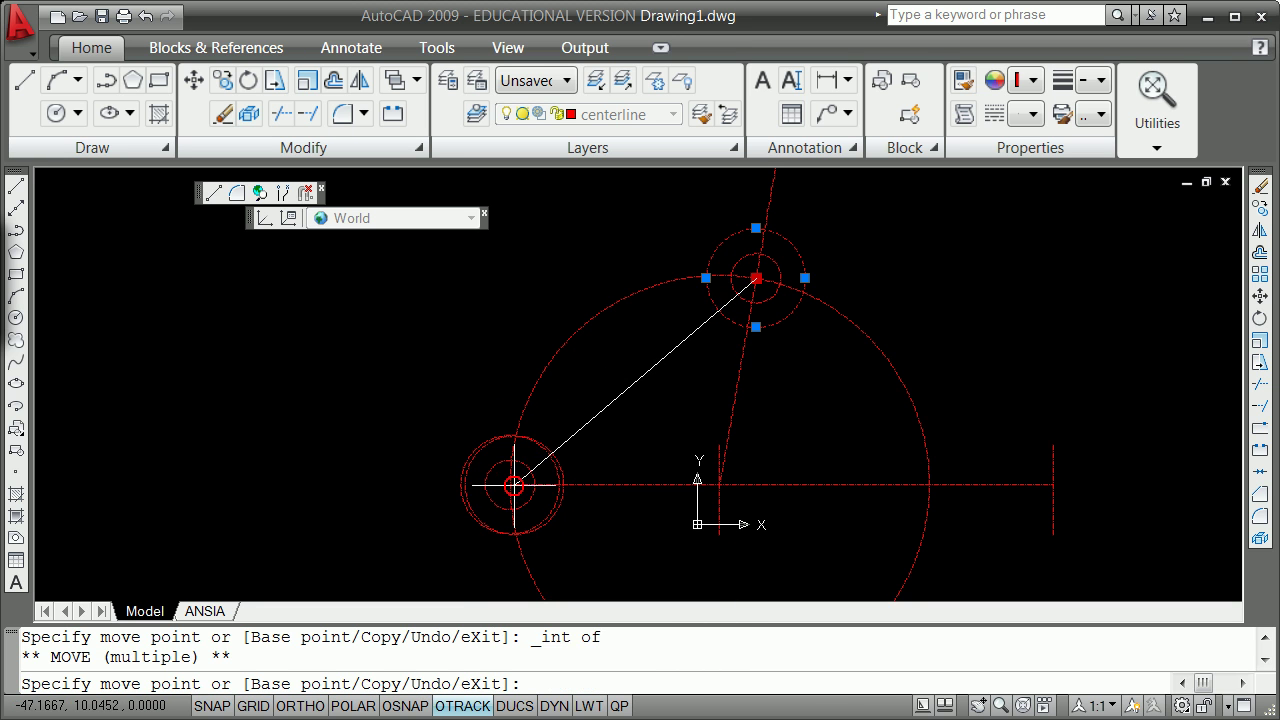
pyautogui.press('Return')
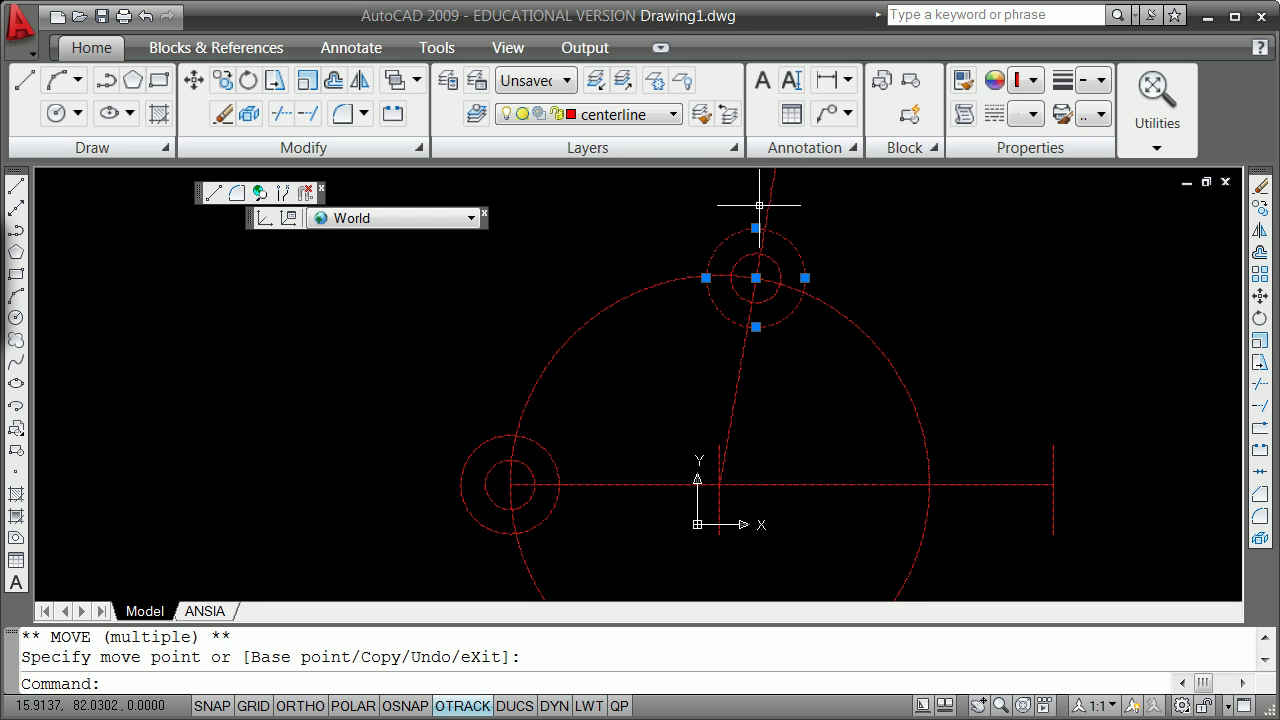
pyautogui.press('Escape')
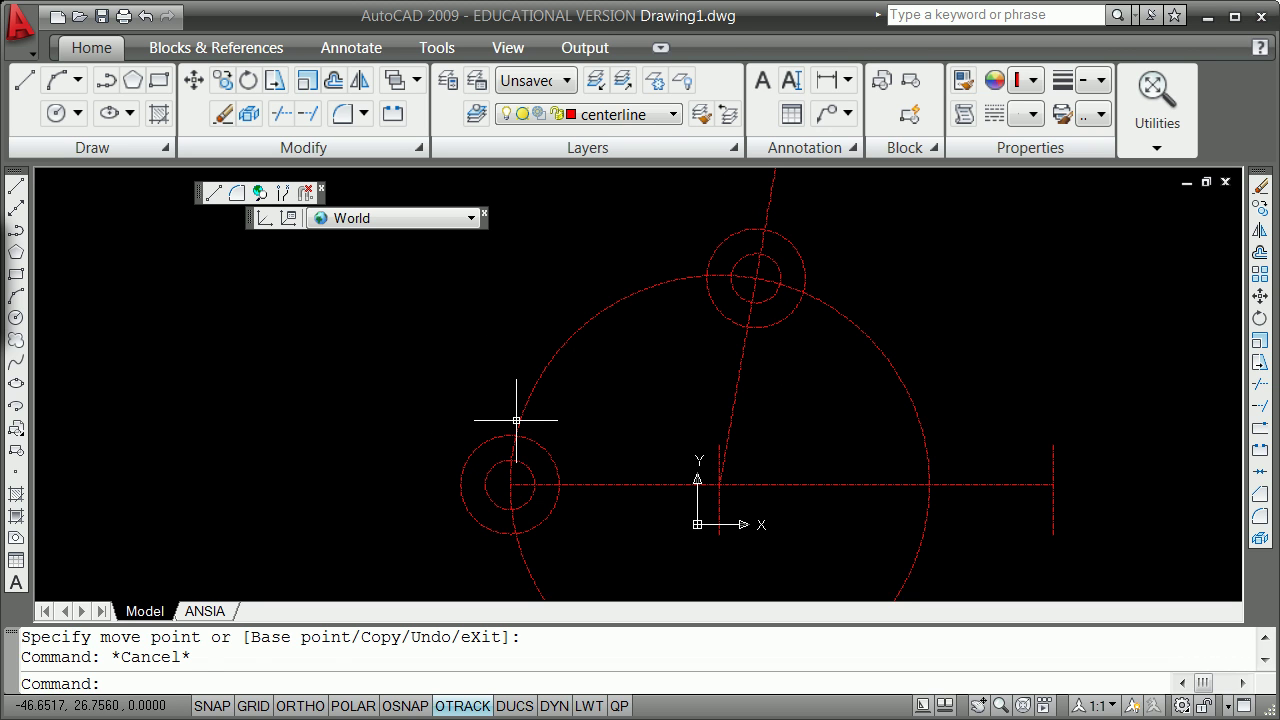
# - Extend the horizontal centerline left into the left end circle with EX
pyautogui.write('ex')
pyautogui.press('Return')
pyautogui.press('Return')
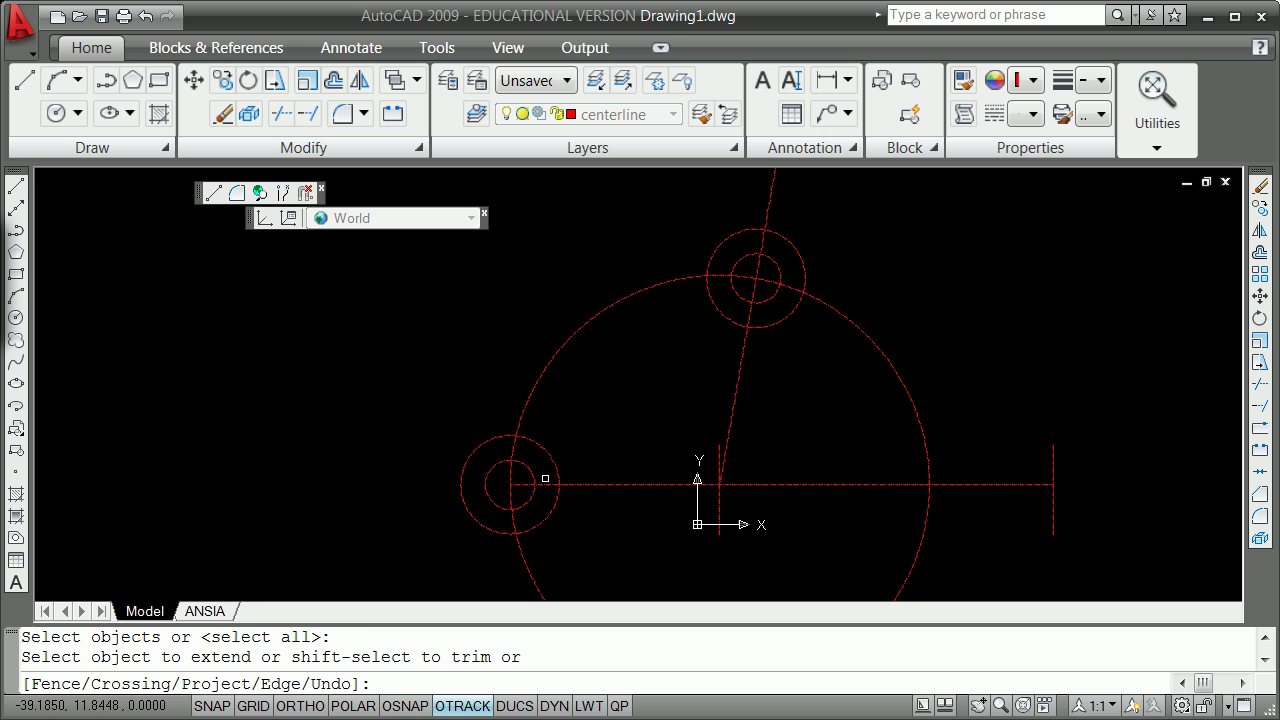
pyautogui.click(541, 483)
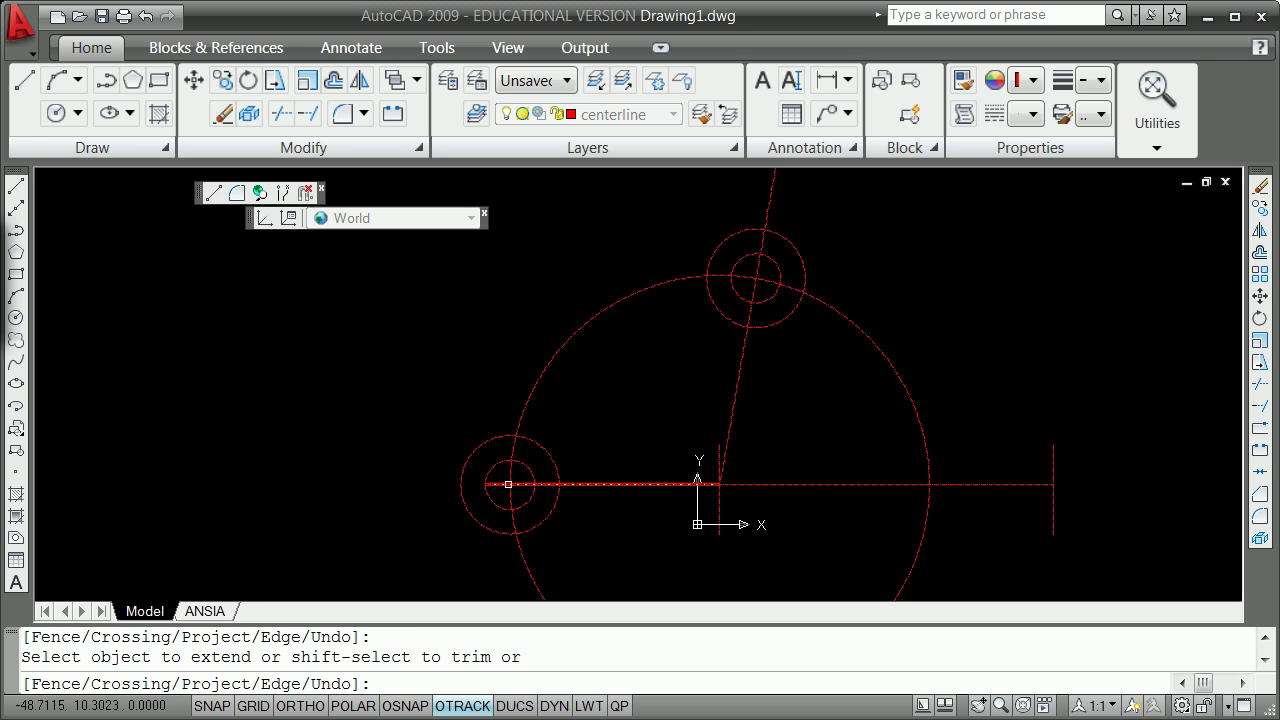
pyautogui.press('Escape')
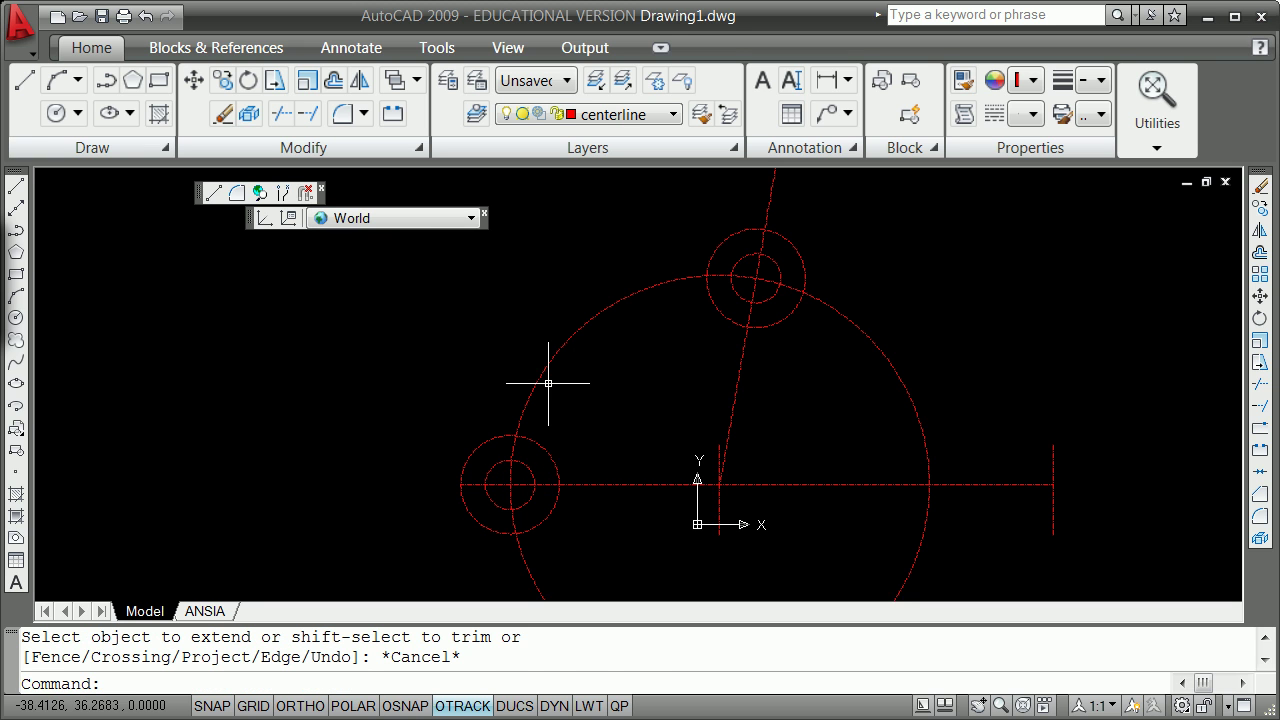
pyautogui.press('Return')
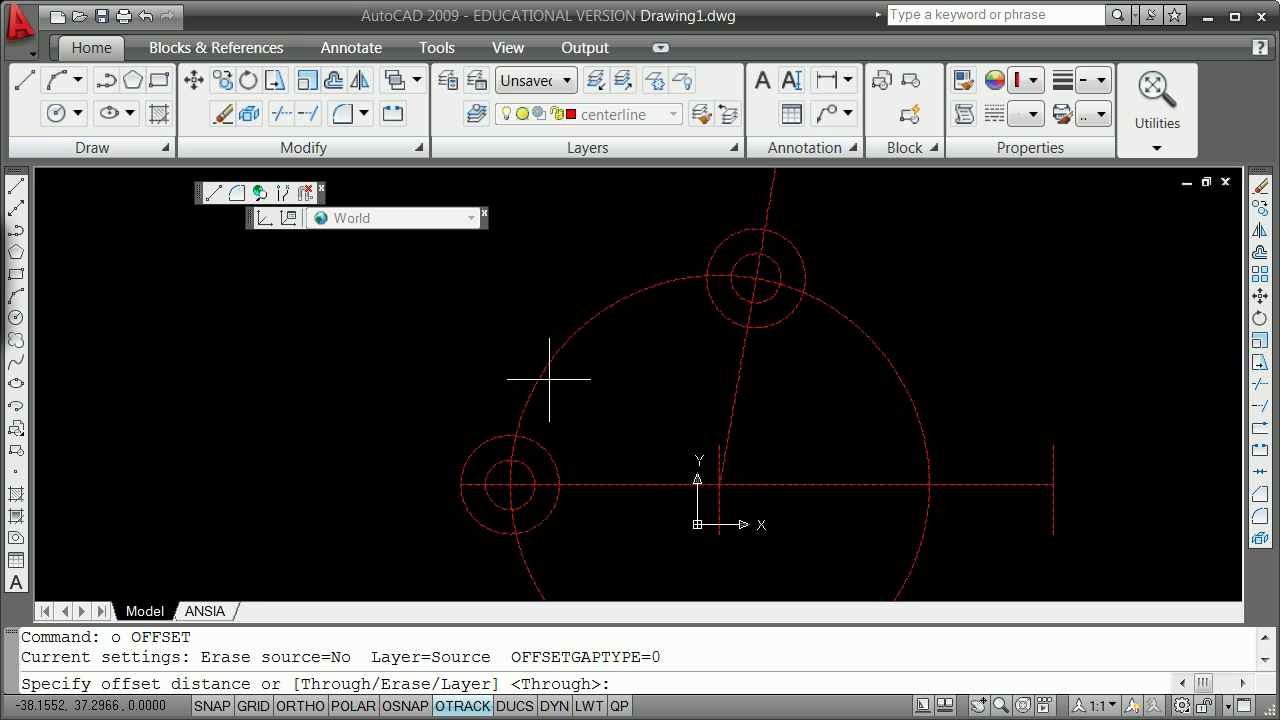
# - Offset the large circle through two intersection points at the upper end circles
pyautogui.press('Return')
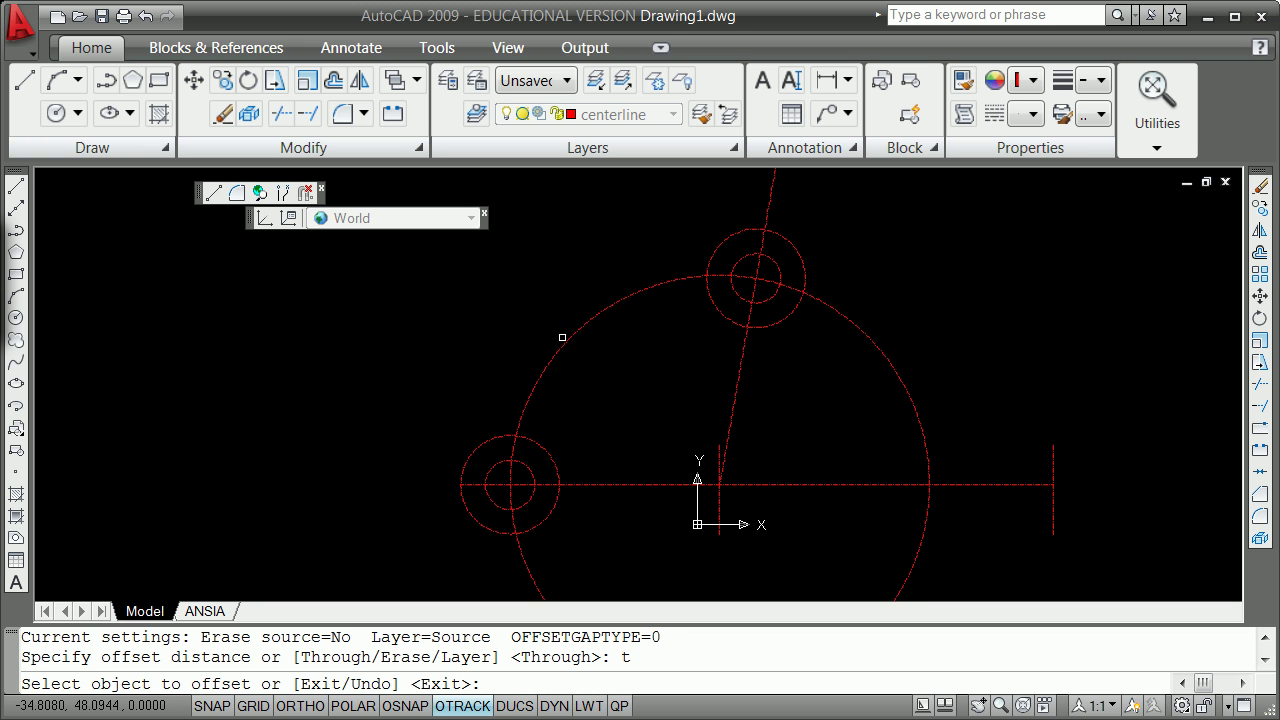
pyautogui.click(563, 336)
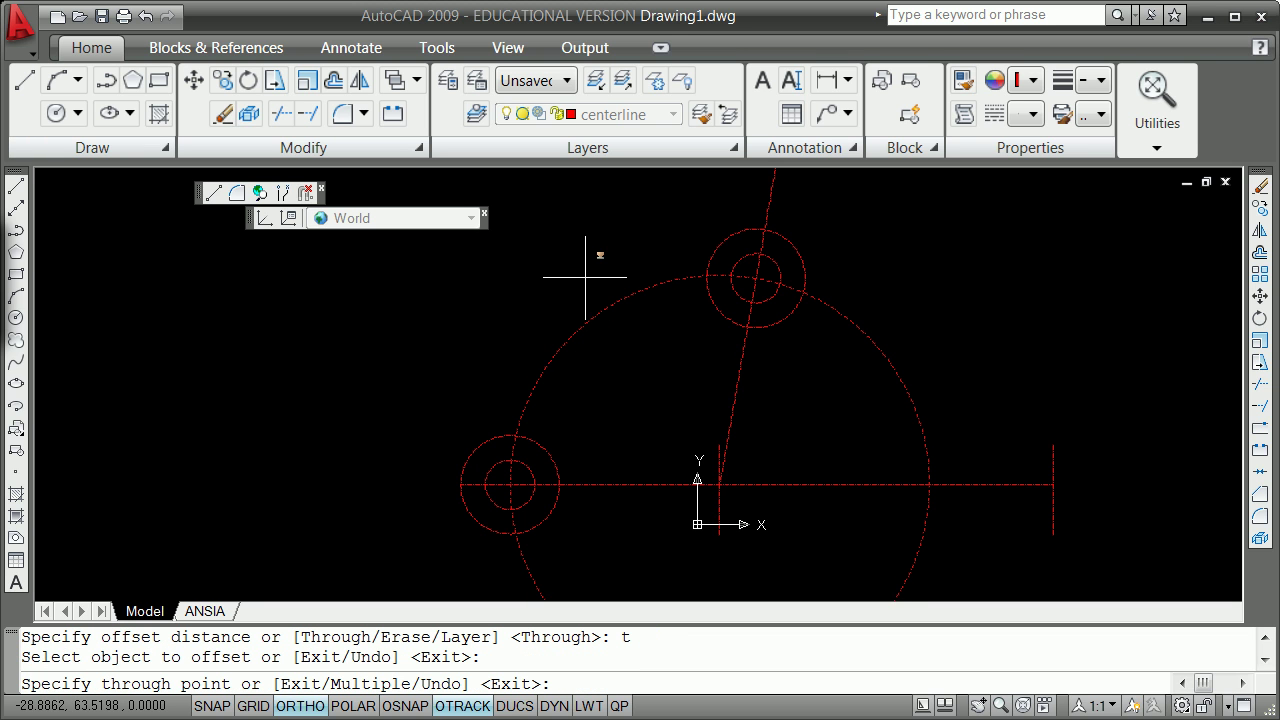
pyautogui.keyDown('shift'); pyautogui.rightClick(606, 258); pyautogui.keyUp('shift')
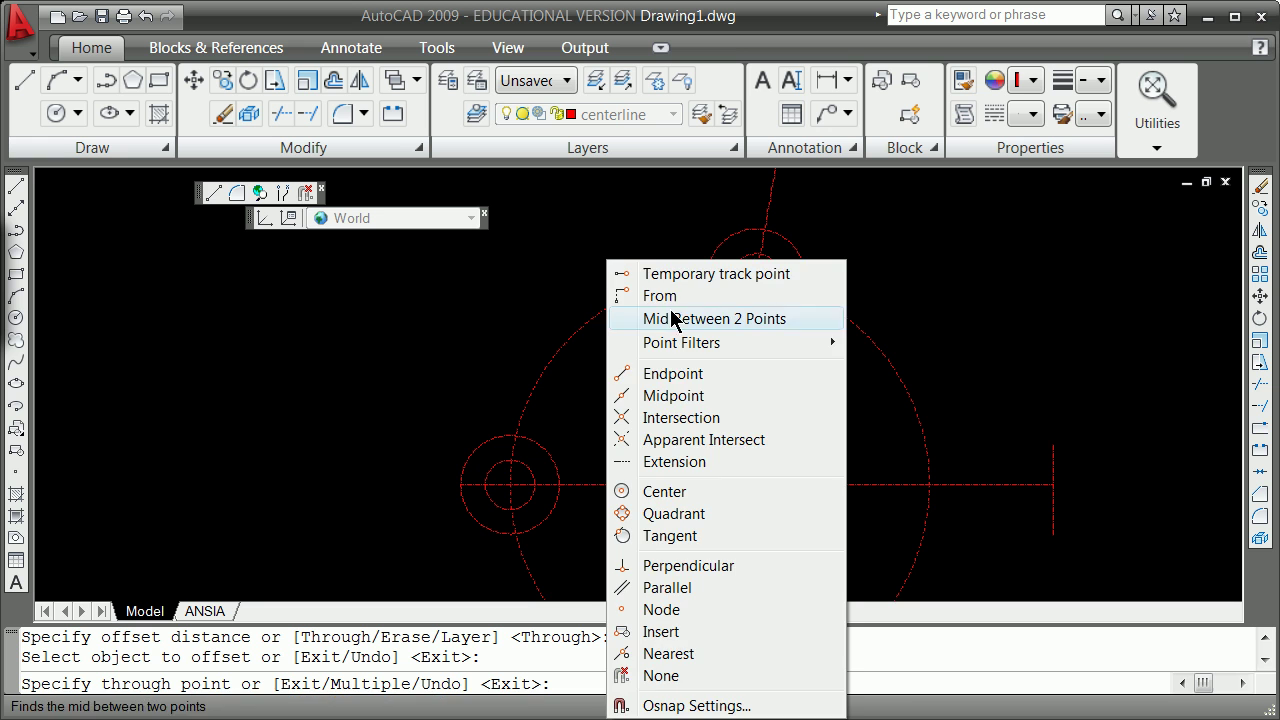
pyautogui.click(704, 417)
pyautogui.click(764, 230)
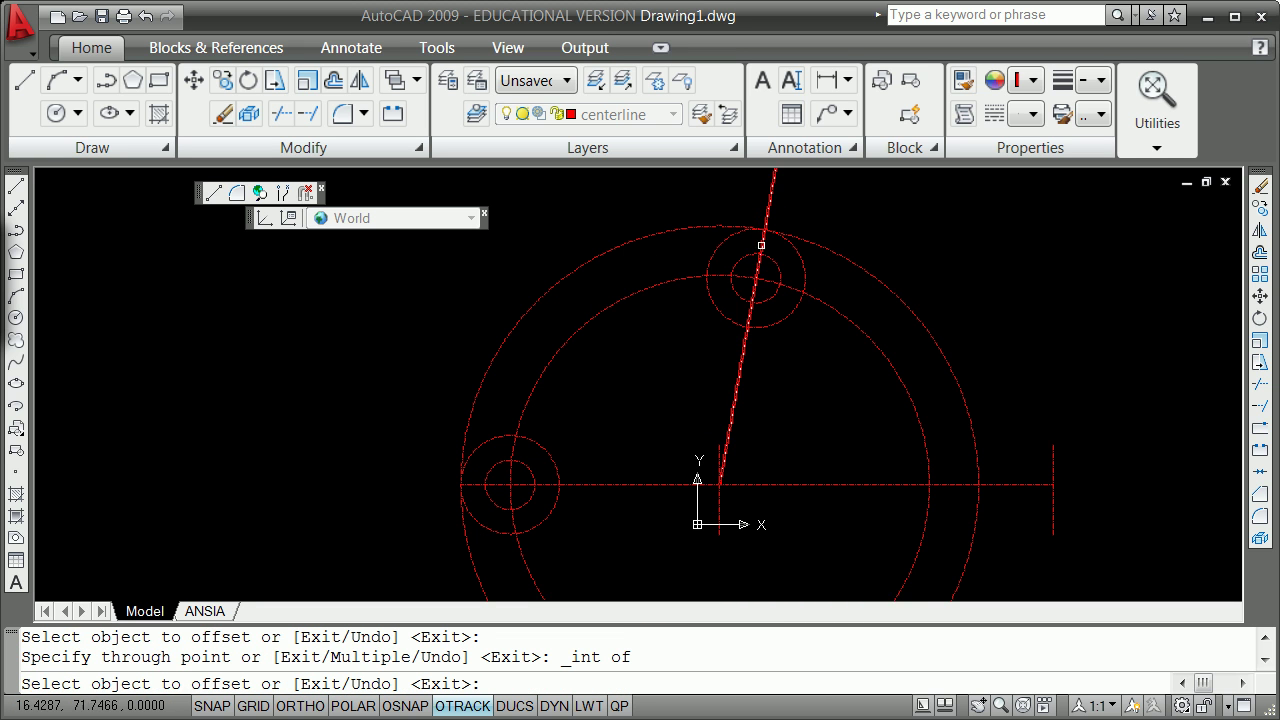
pyautogui.click(683, 274)
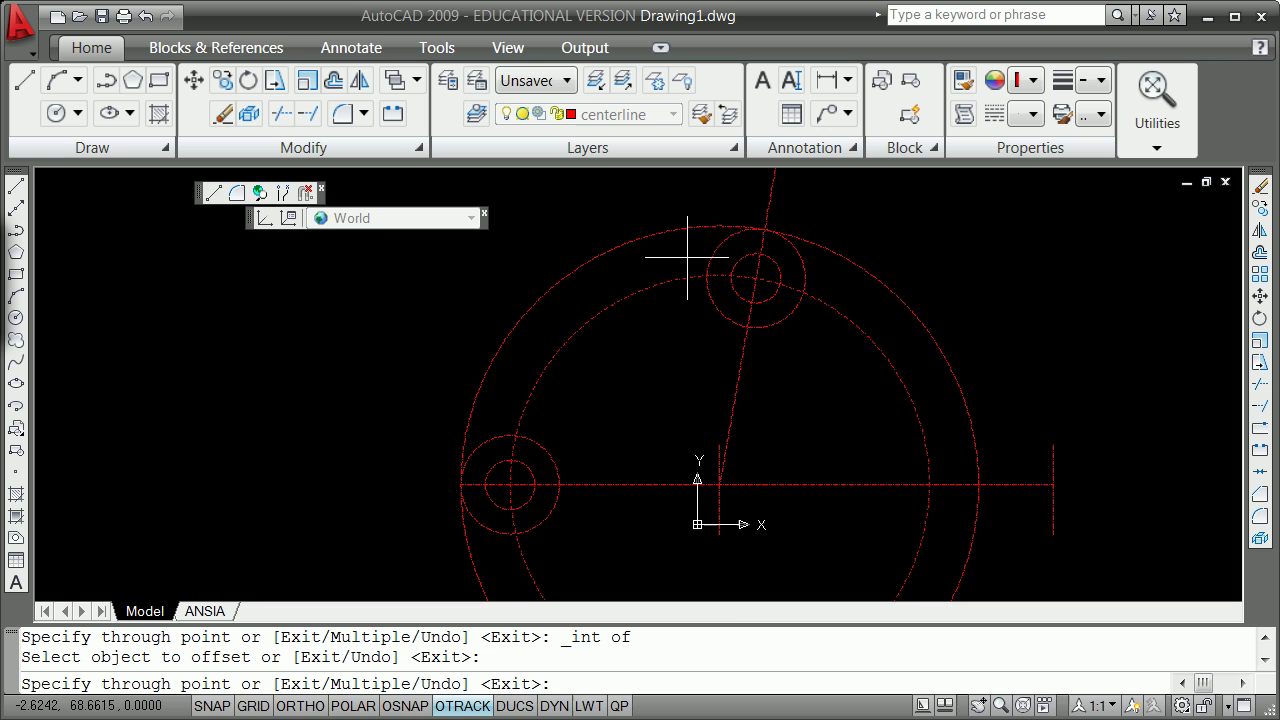
pyautogui.keyDown('shift'); pyautogui.rightClick(699, 257); pyautogui.keyUp('shift')
pyautogui.click(771, 411)
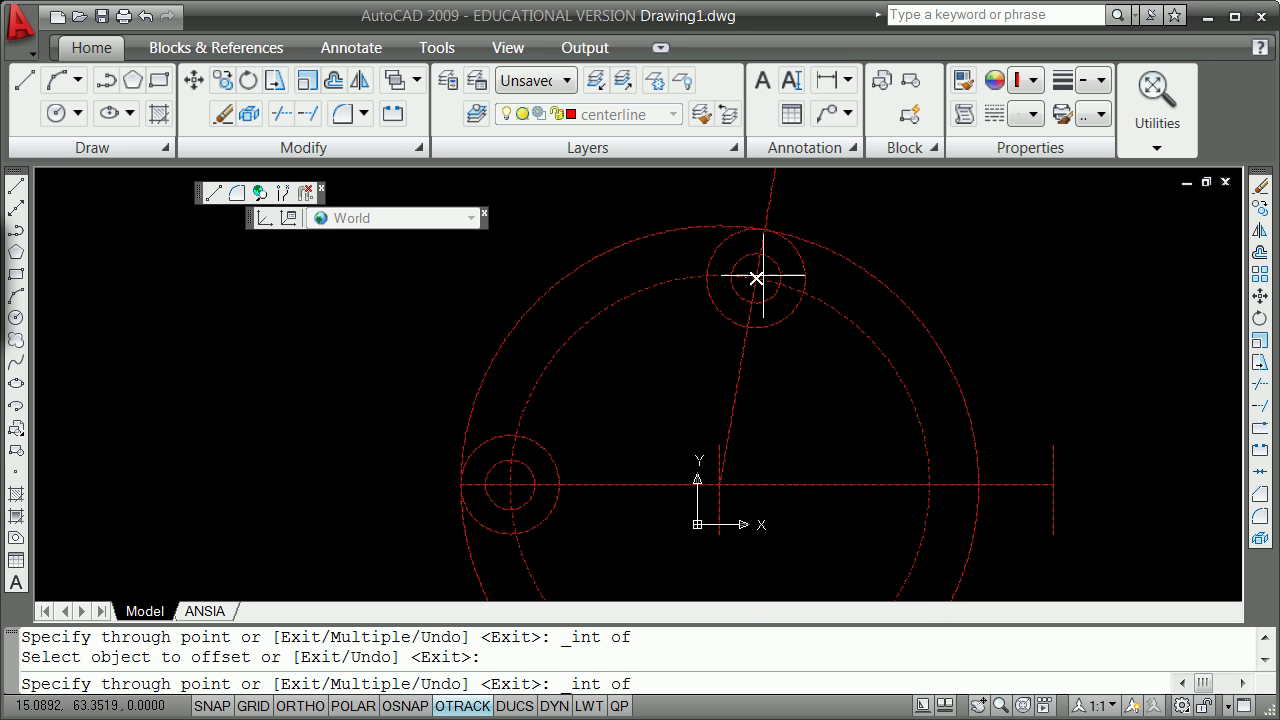
pyautogui.click(761, 256)
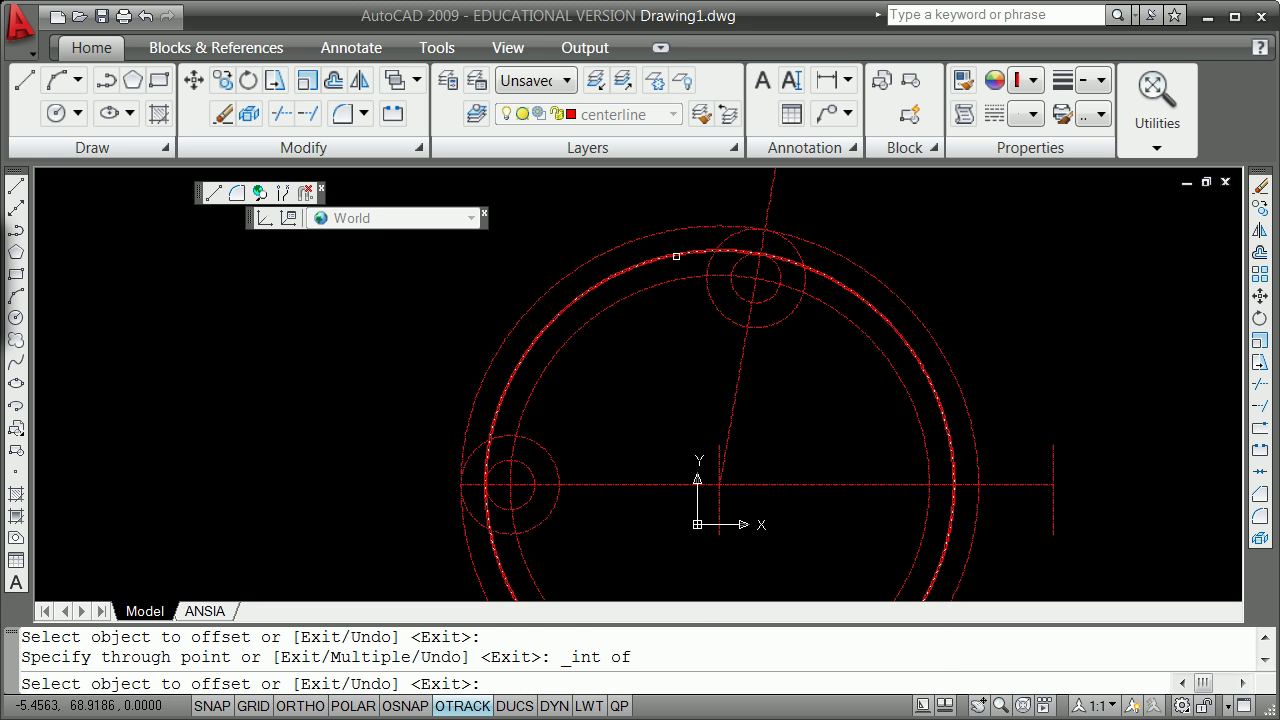
# - Offset two more inner concentric circles through the remaining end-circle intersections
pyautogui.click(684, 275)
pyautogui.keyDown('shift'); pyautogui.rightClick(704, 293); pyautogui.keyUp('shift')
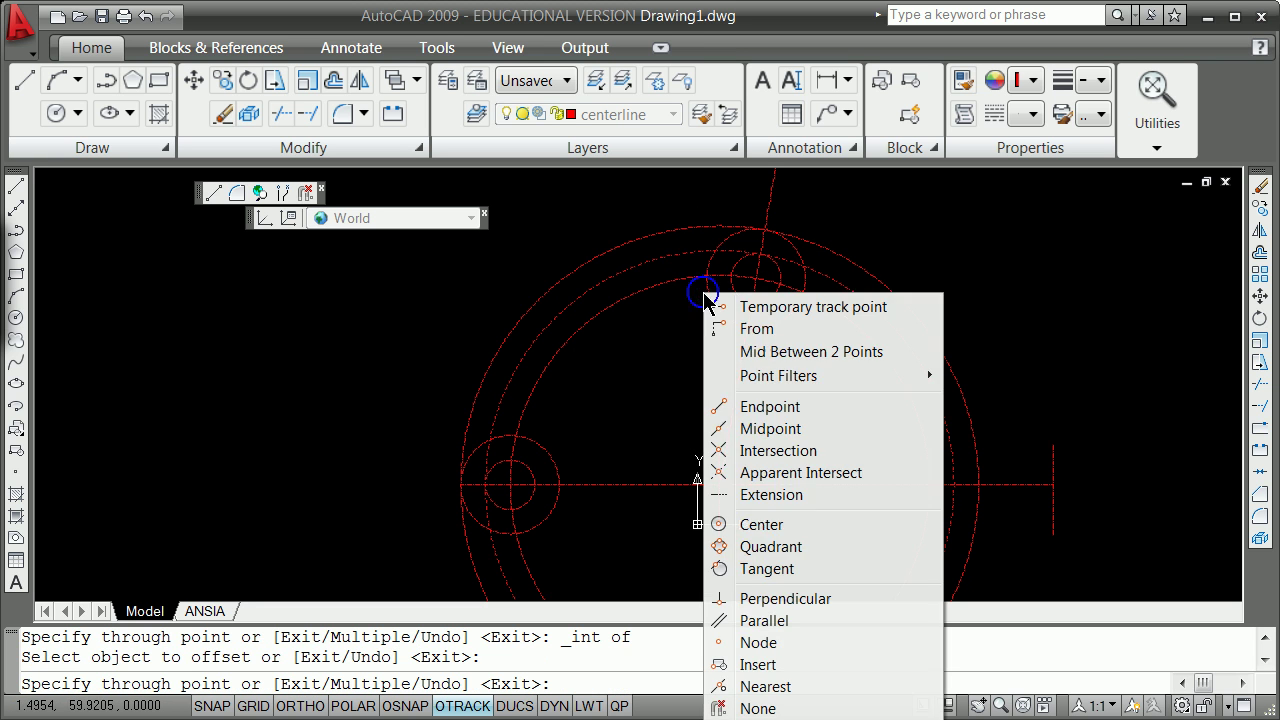
pyautogui.click(788, 451)
pyautogui.click(749, 300)
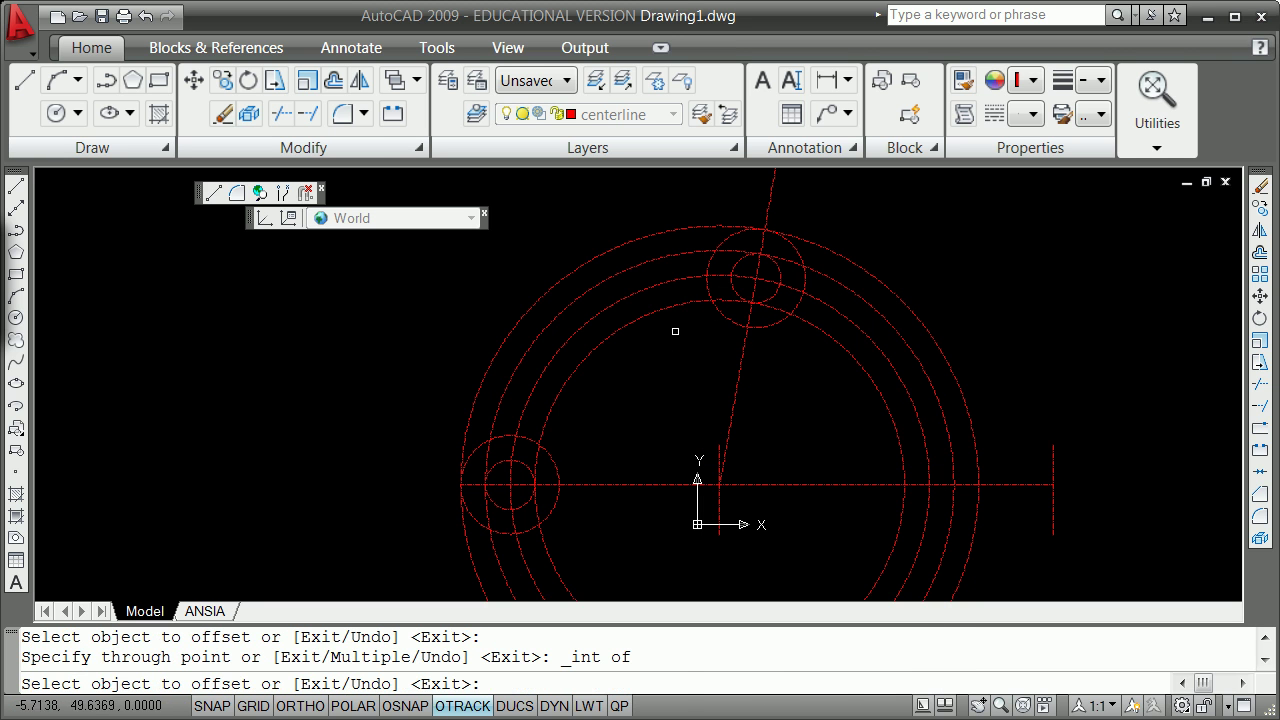
pyautogui.click(655, 315)
pyautogui.keyDown('shift'); pyautogui.rightClick(661, 338); pyautogui.keyUp('shift')
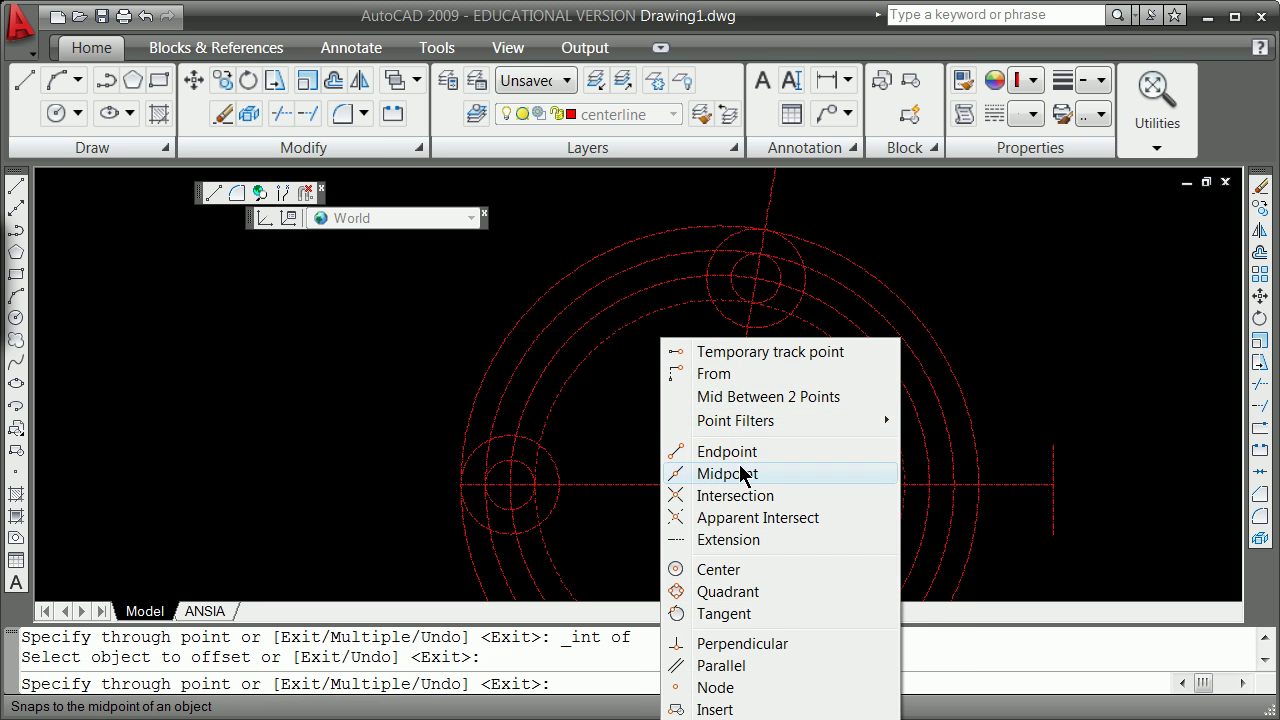
pyautogui.click(750, 497)
pyautogui.click(738, 329)
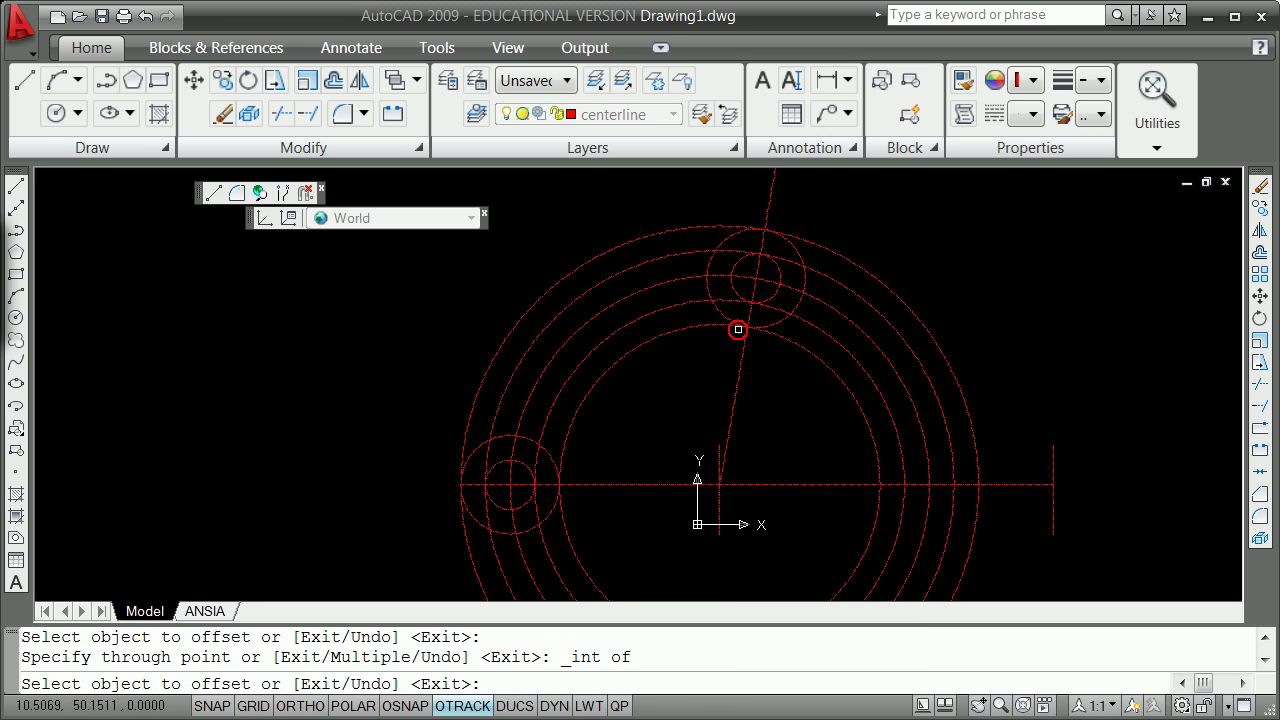
pyautogui.press('Return')
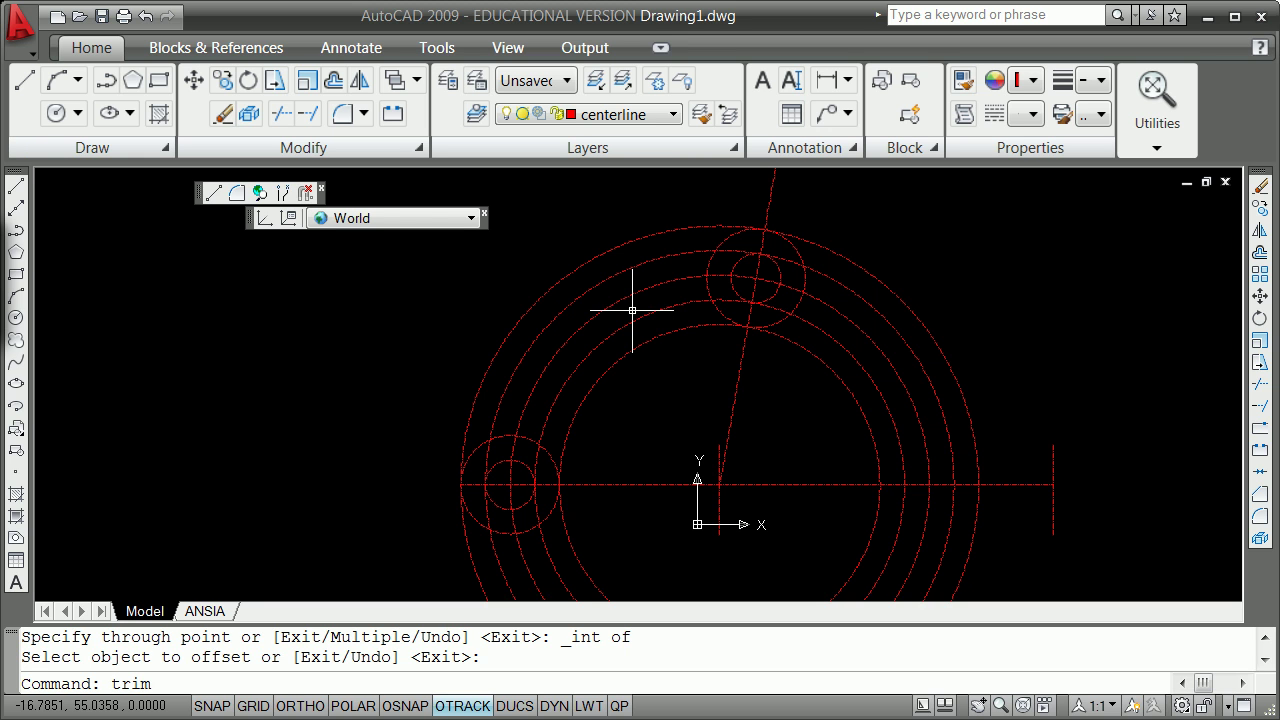
# - Trim the concentric circles back to the arm segments between the end circles
pyautogui.write('trim')
pyautogui.press('Return')
pyautogui.click(508, 437)
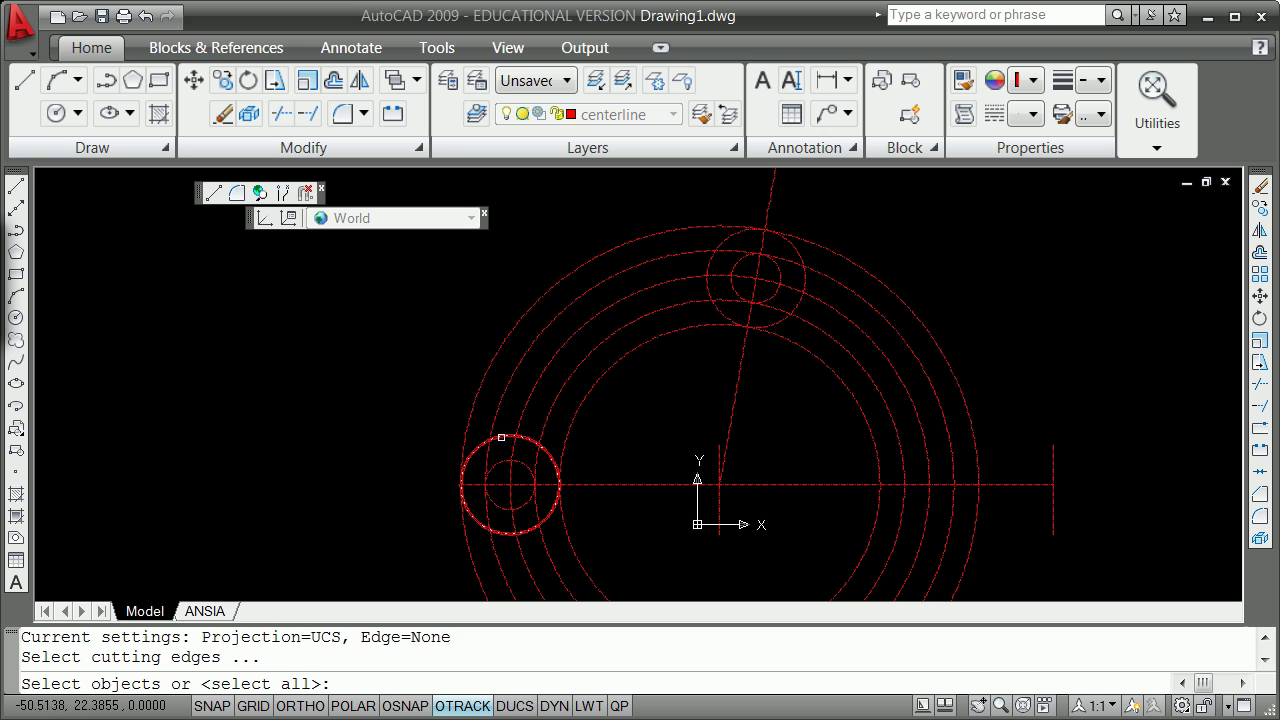
pyautogui.click(500, 437)
pyautogui.click(765, 273)
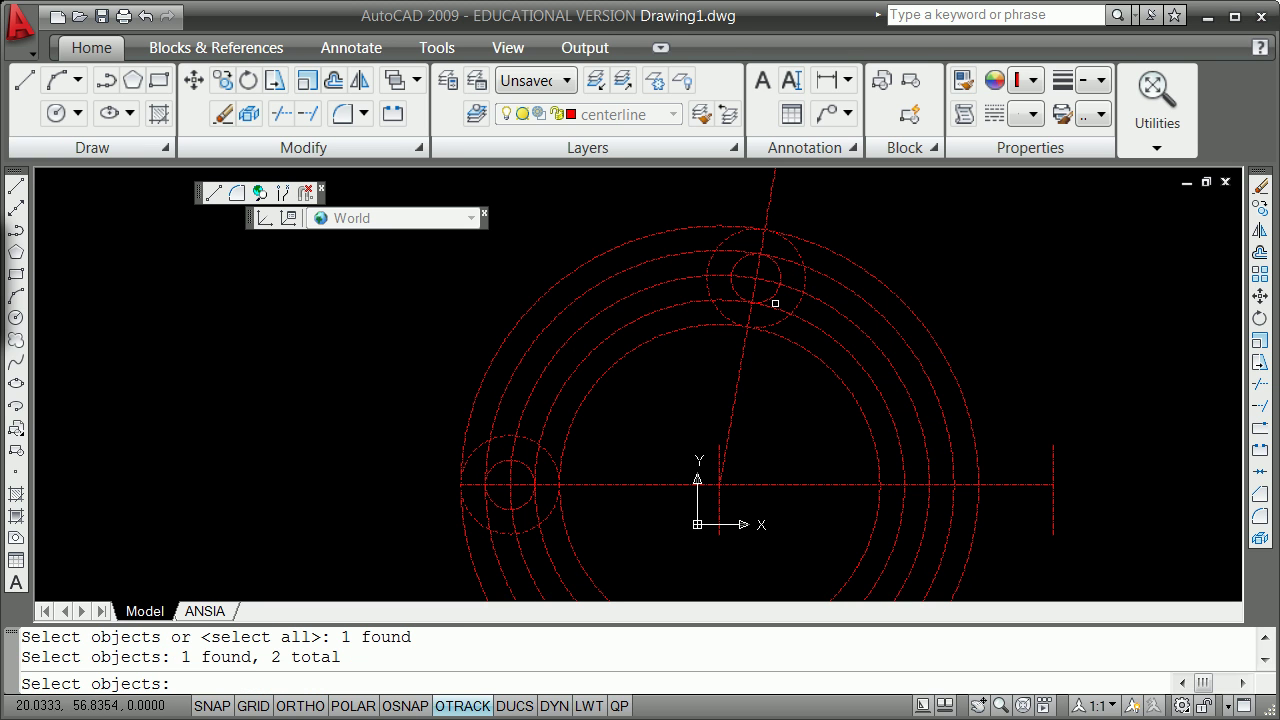
pyautogui.press('Return')
pyautogui.click(832, 252)
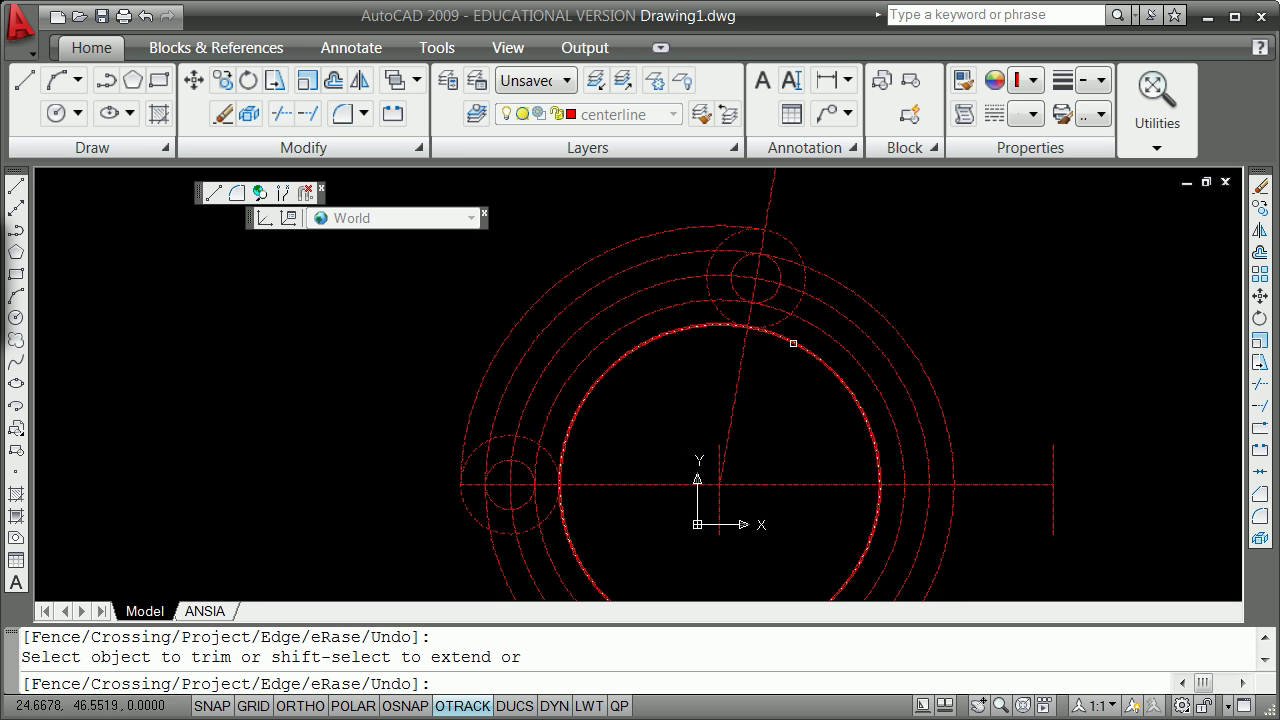
pyautogui.click(793, 343)
pyautogui.press('Return')
pyautogui.press('Return')
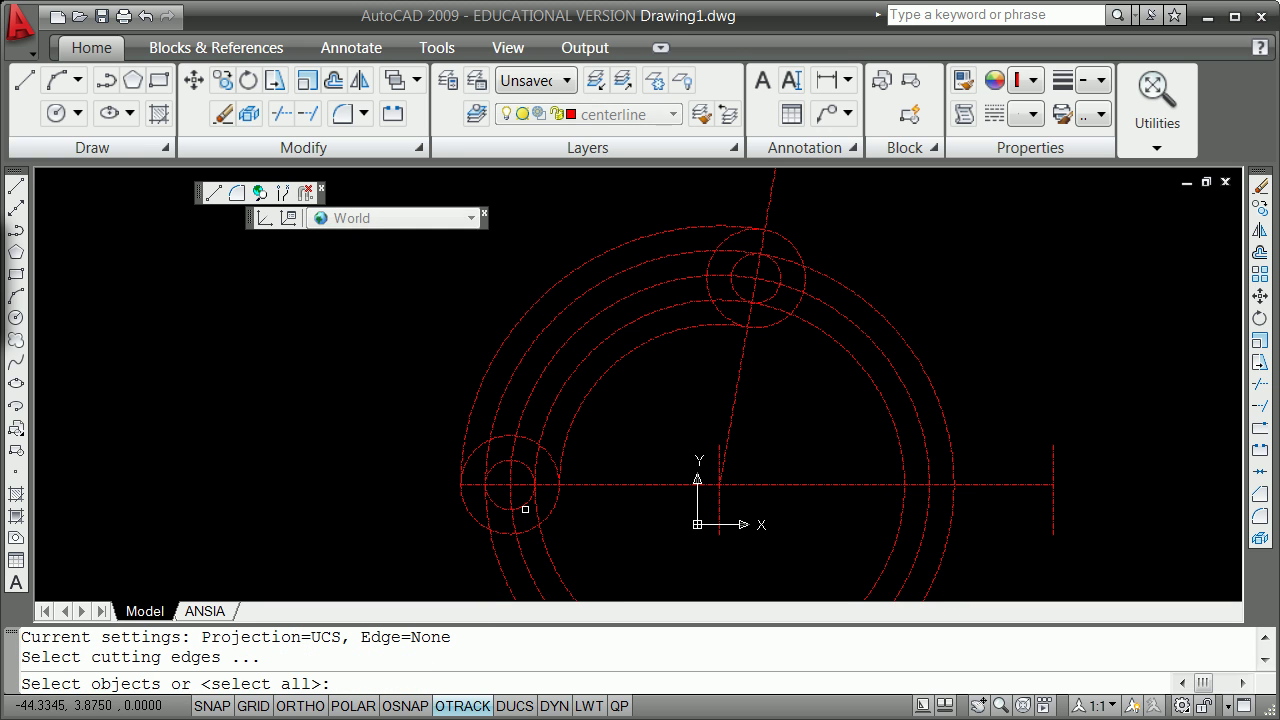
pyautogui.click(523, 504)
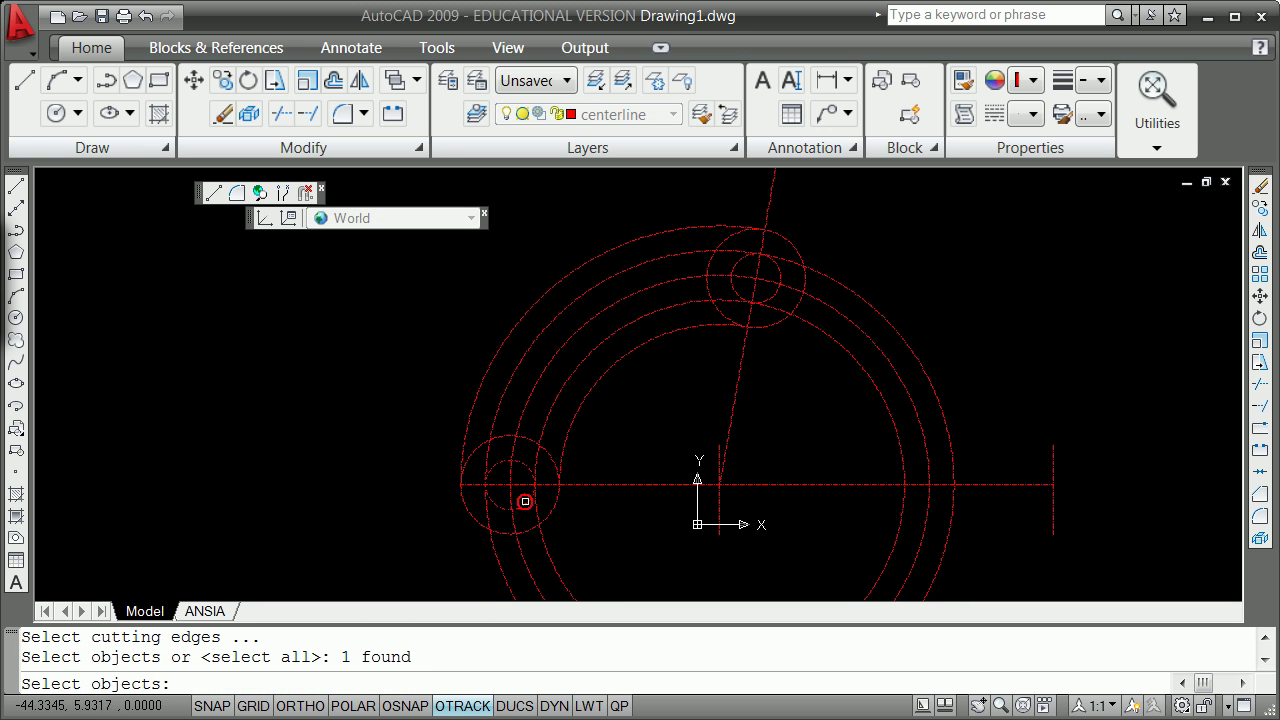
pyautogui.click(769, 293)
pyautogui.press('Return')
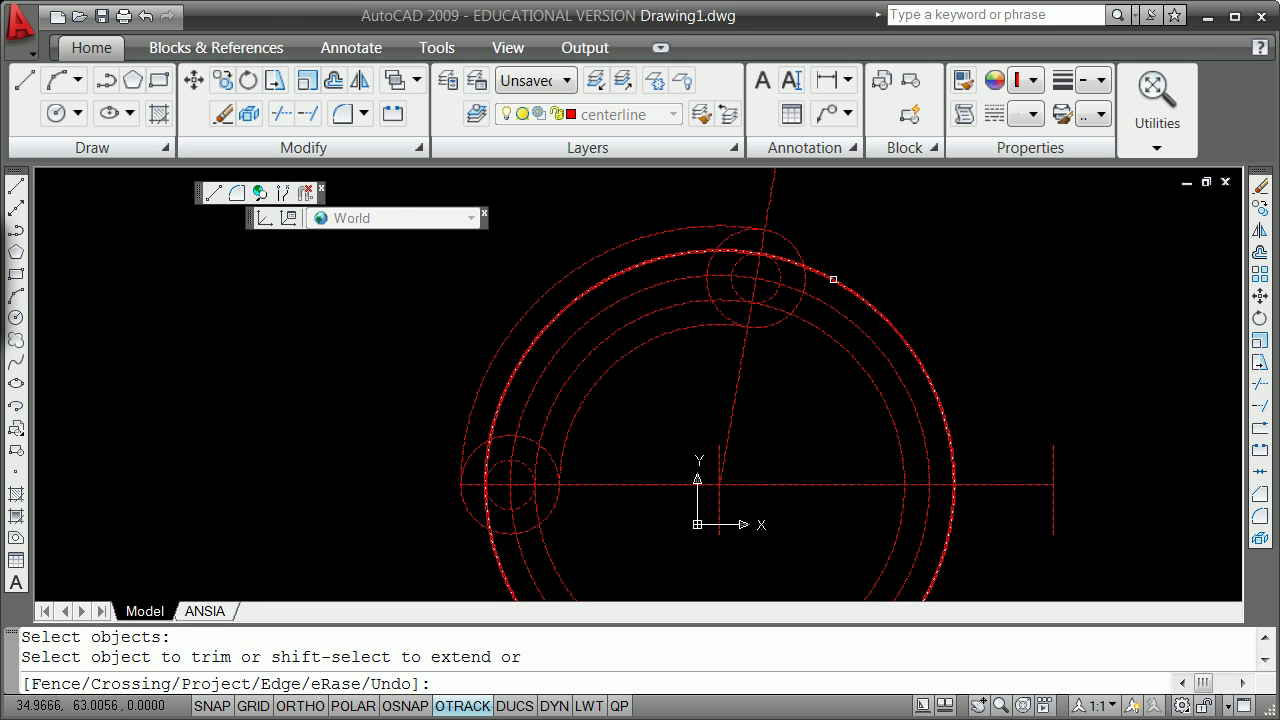
pyautogui.click(833, 279)
pyautogui.click(815, 330)
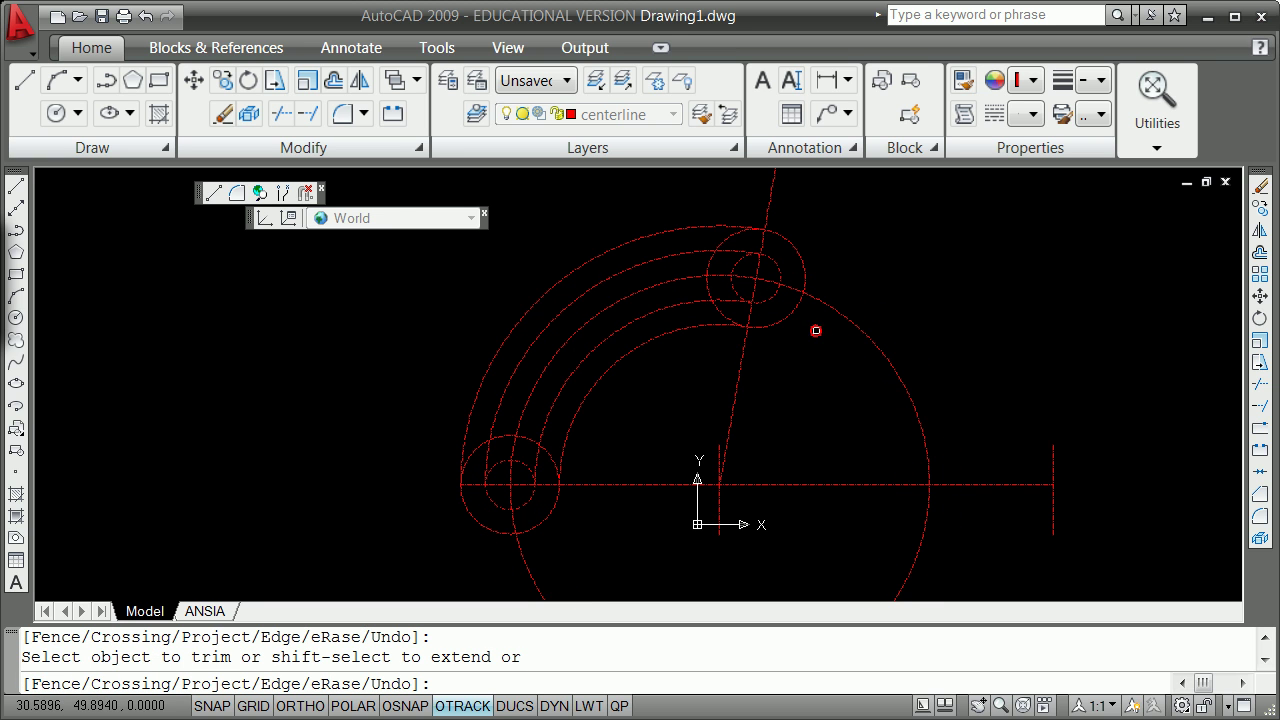
pyautogui.press('Return')
# - Trim the inner halves of the top and lower-left end circles to form rounded caps
pyautogui.press('Return')
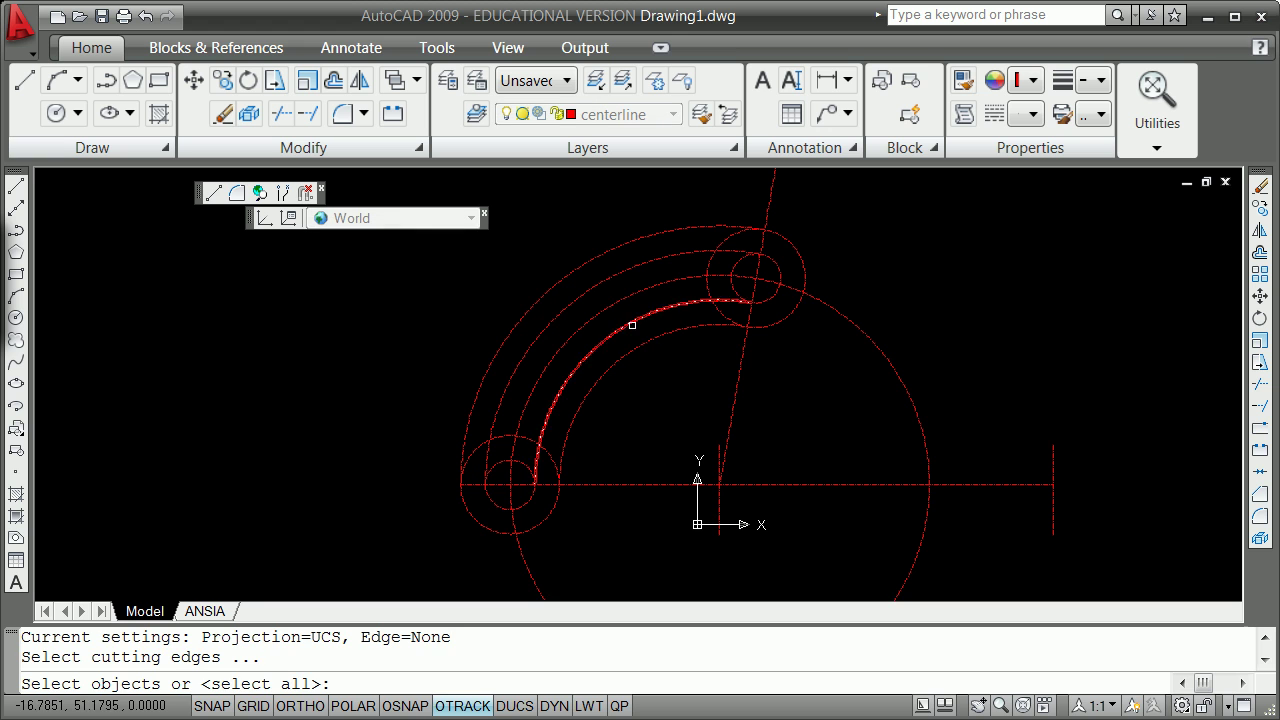
pyautogui.click(614, 298)
pyautogui.click(614, 279)
pyautogui.press('Return')
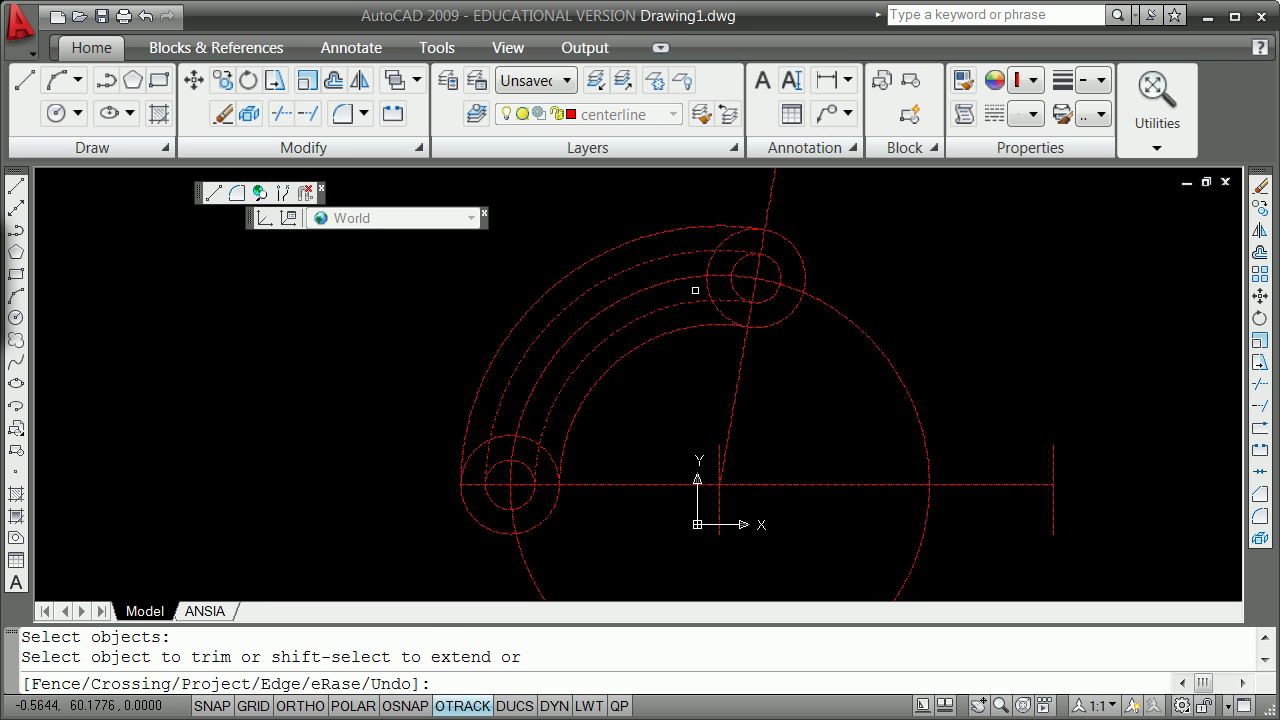
pyautogui.click(733, 286)
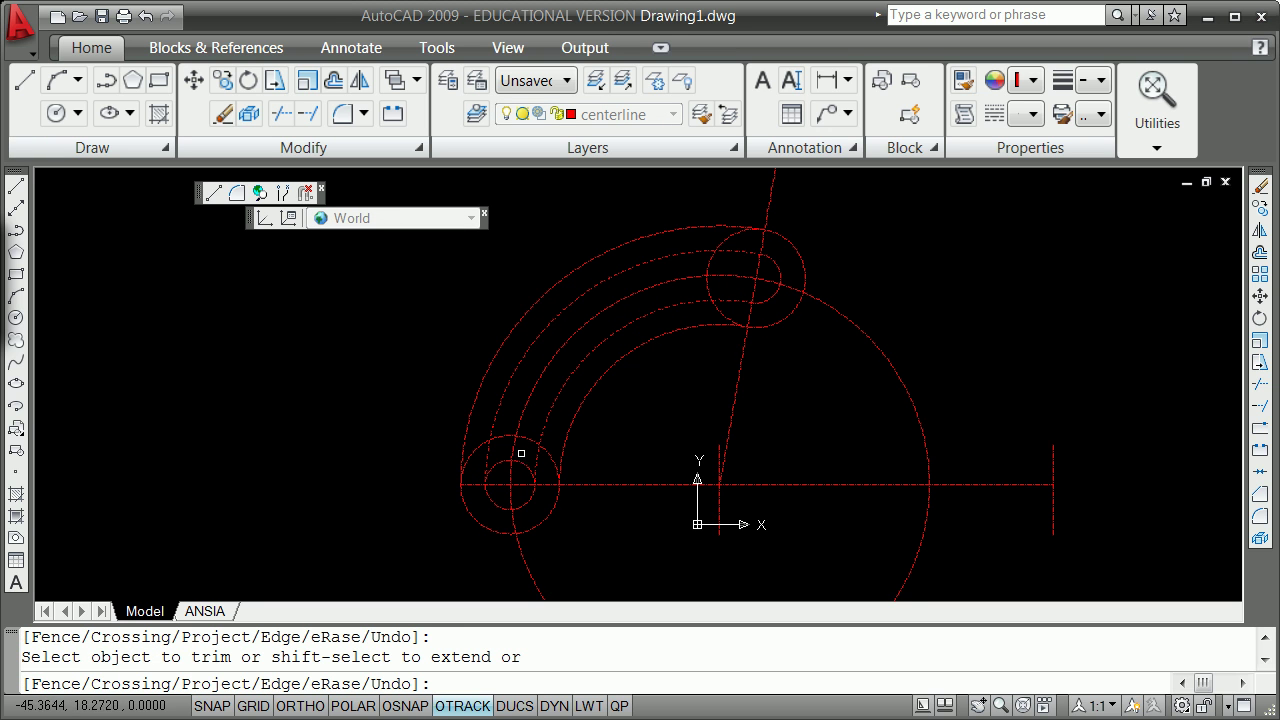
pyautogui.click(523, 461)
pyautogui.press('Return')
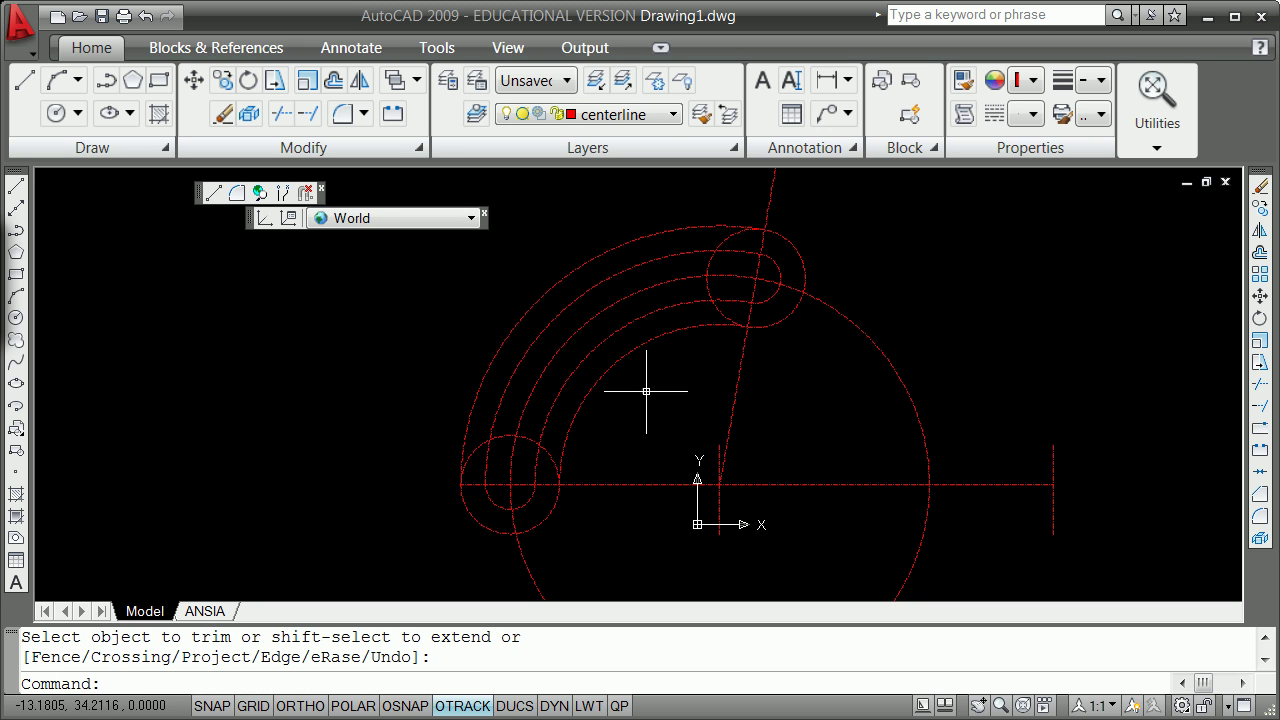
pyautogui.press('Return')
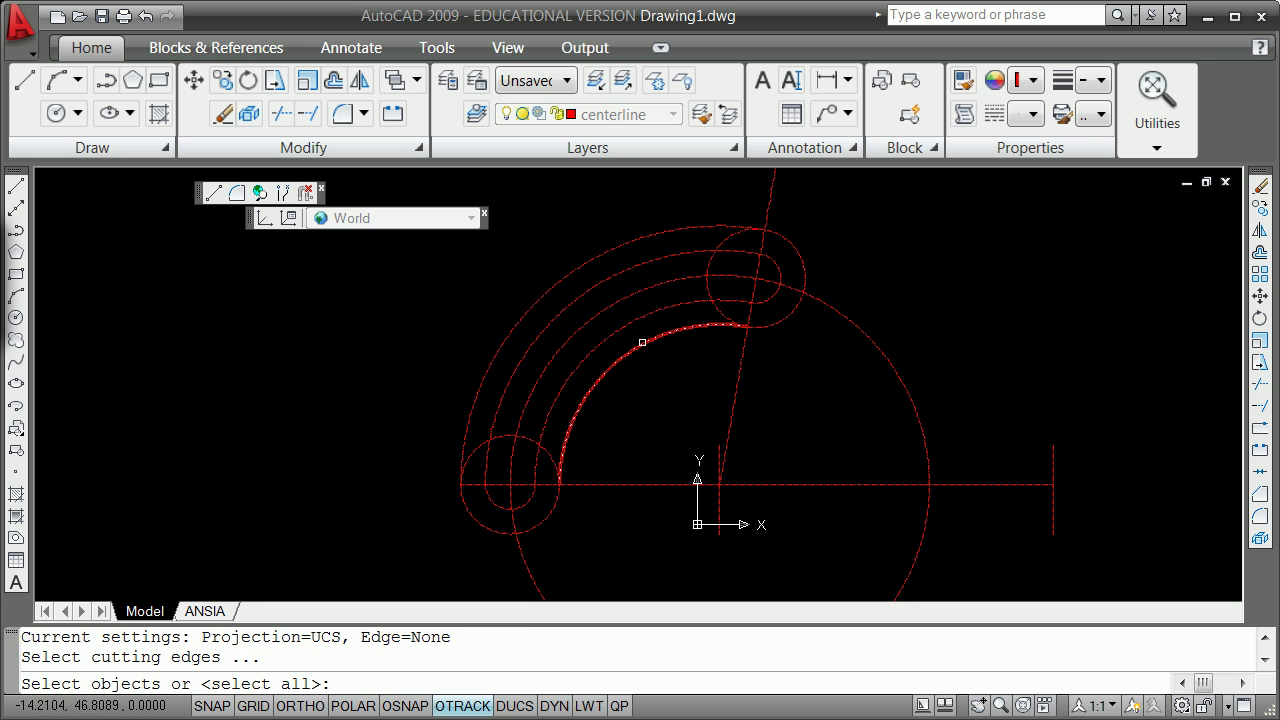
pyautogui.click(643, 340)
pyautogui.click(594, 268)
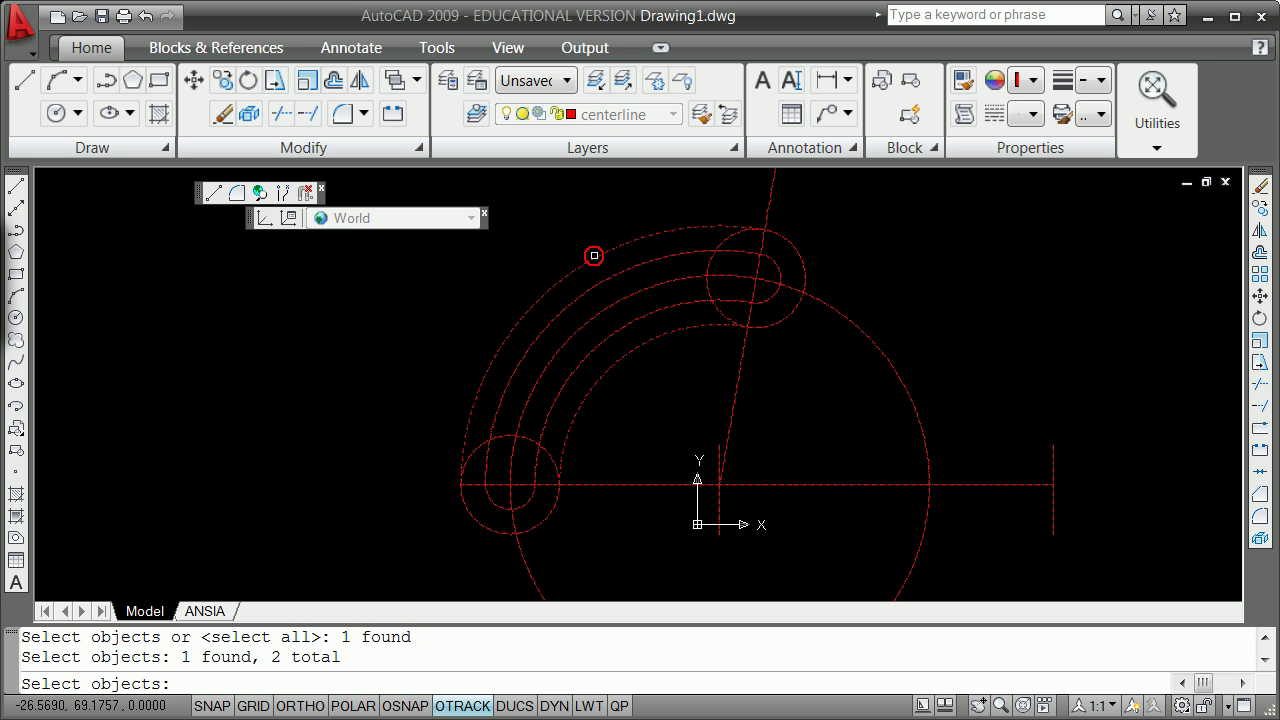
pyautogui.press('Return')
pyautogui.click(706, 260)
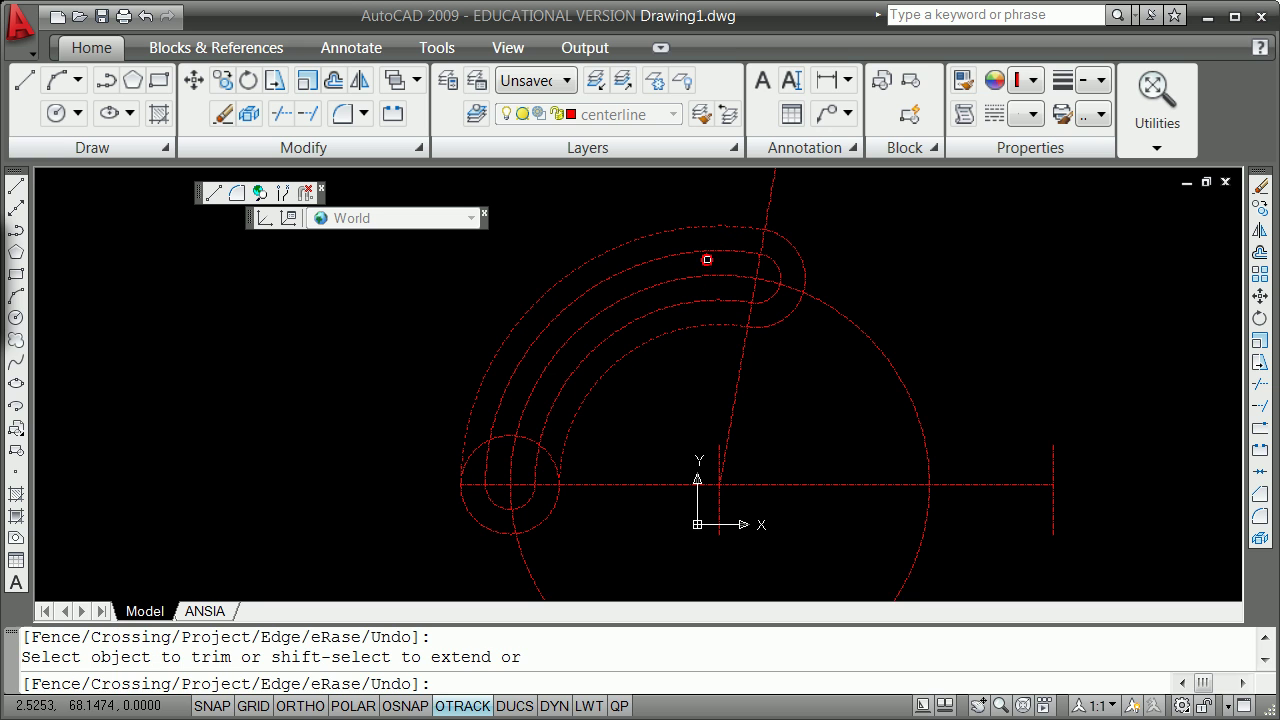
pyautogui.click(525, 433)
pyautogui.press('Return')
pyautogui.scroll(-2, 556, 399)
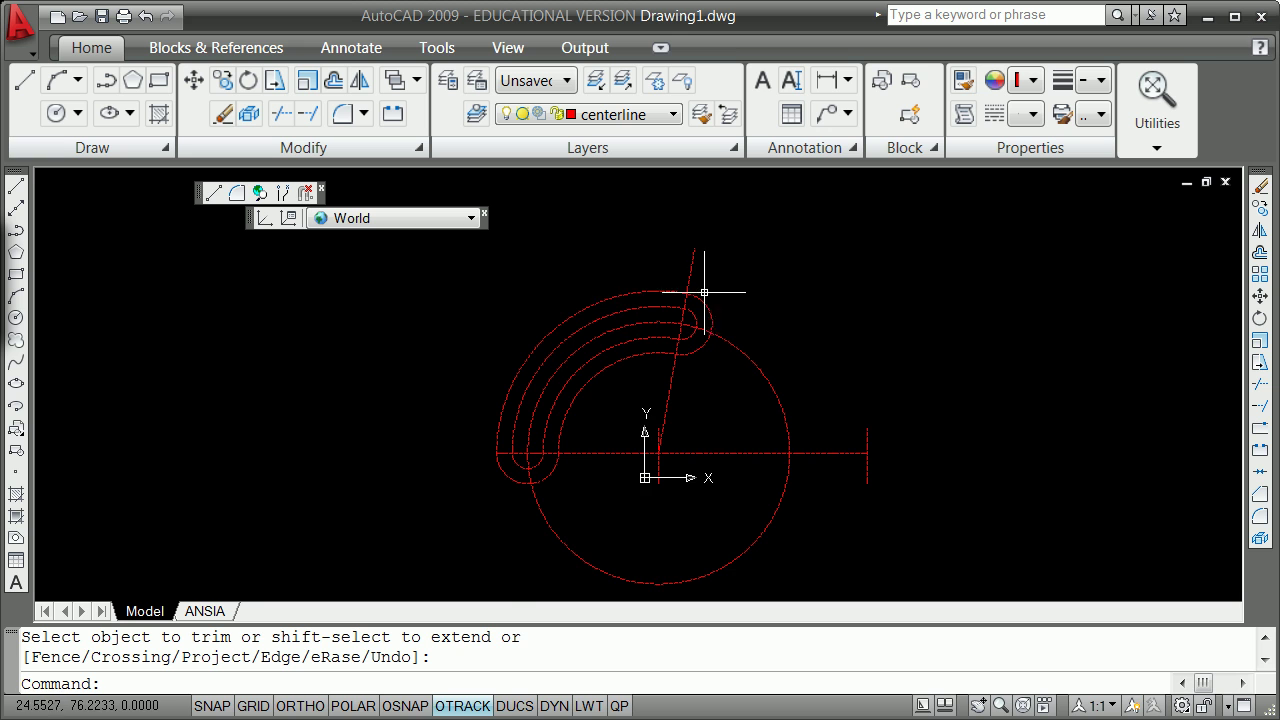
pyautogui.scroll(2, 591, 270)
# - Put all eight arm arcs on the object layer, accepting the layer-off warning
pyautogui.press('Return')
pyautogui.click(619, 300)
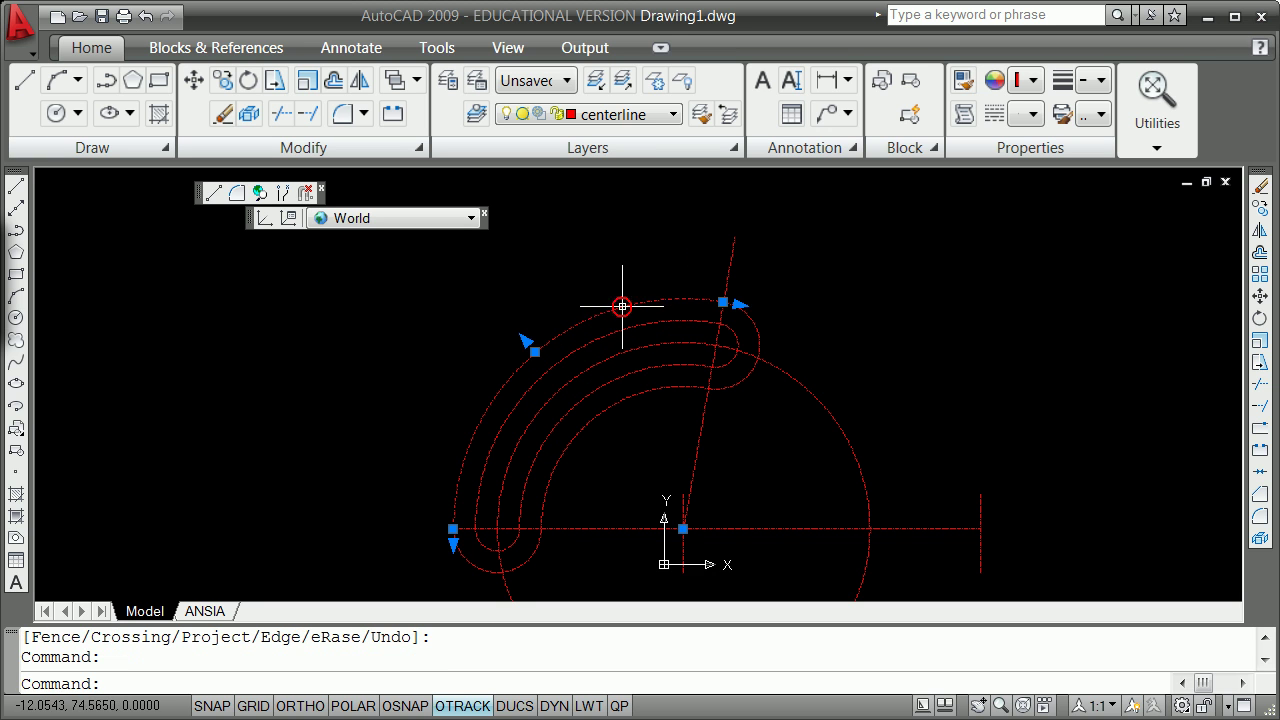
pyautogui.click(760, 345)
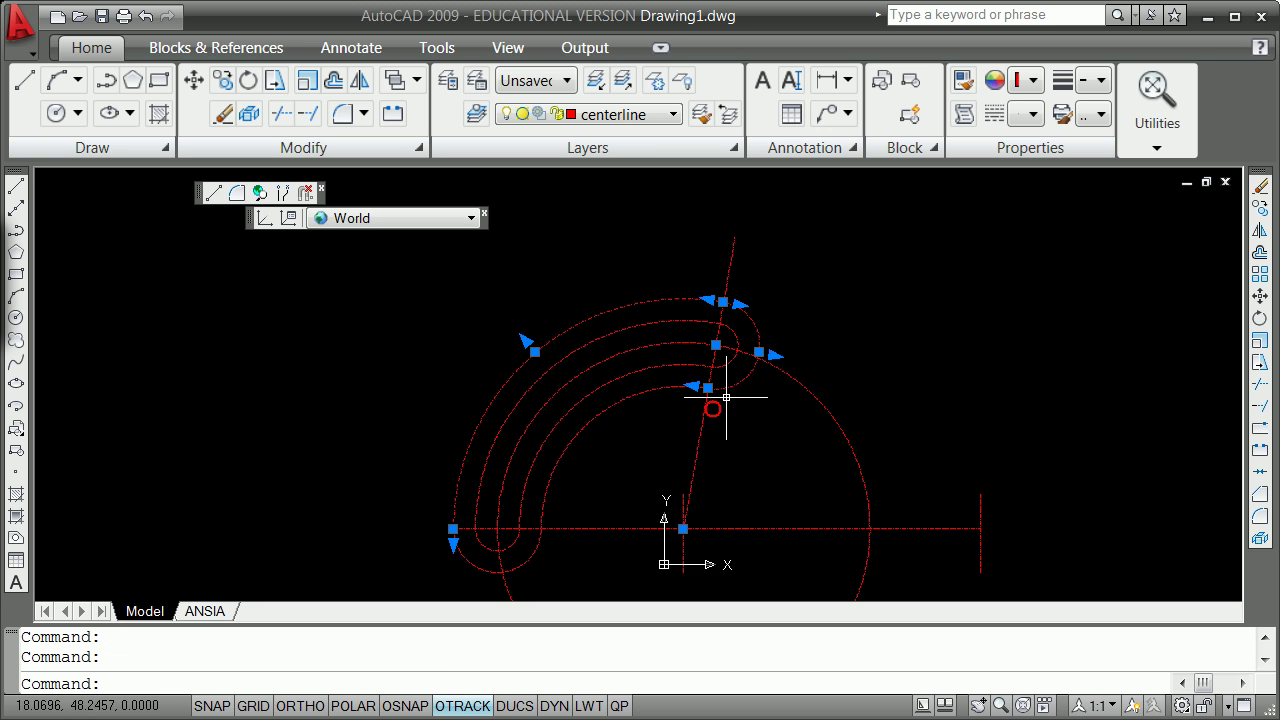
pyautogui.click(648, 392)
pyautogui.click(527, 561)
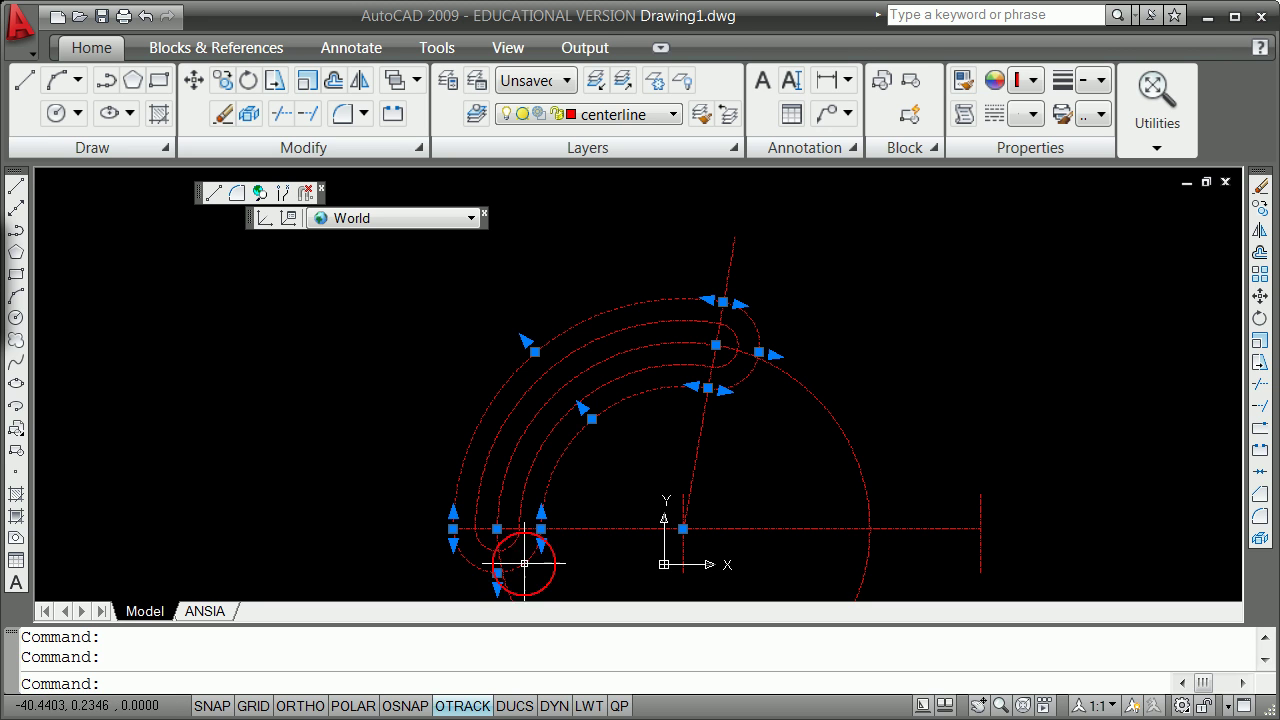
pyautogui.click(508, 545)
pyautogui.click(520, 480)
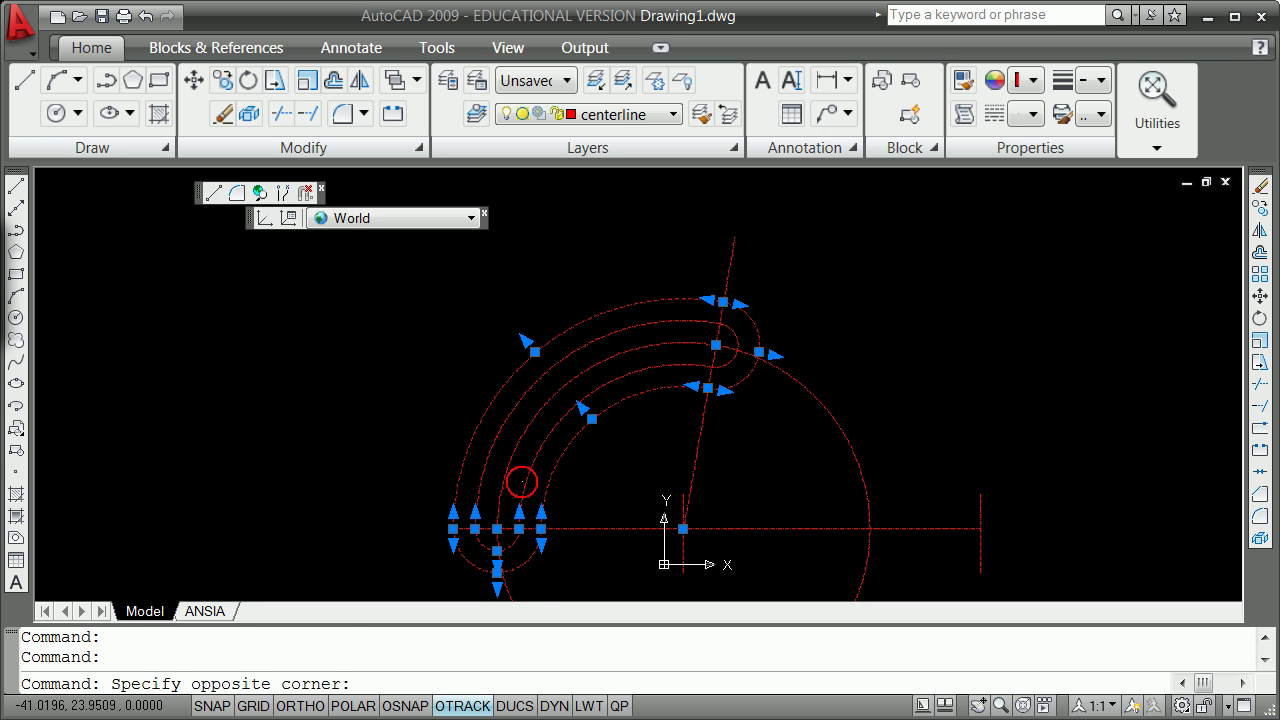
pyautogui.click(523, 479)
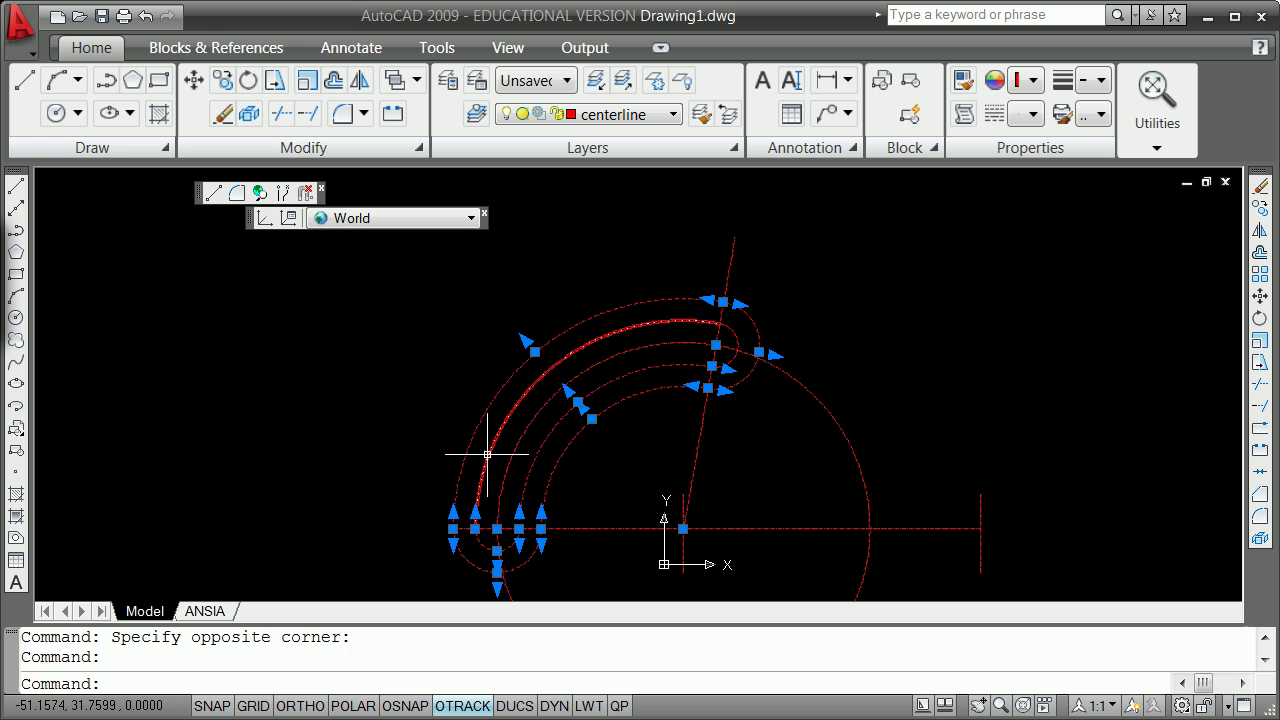
pyautogui.click(491, 443)
pyautogui.click(738, 344)
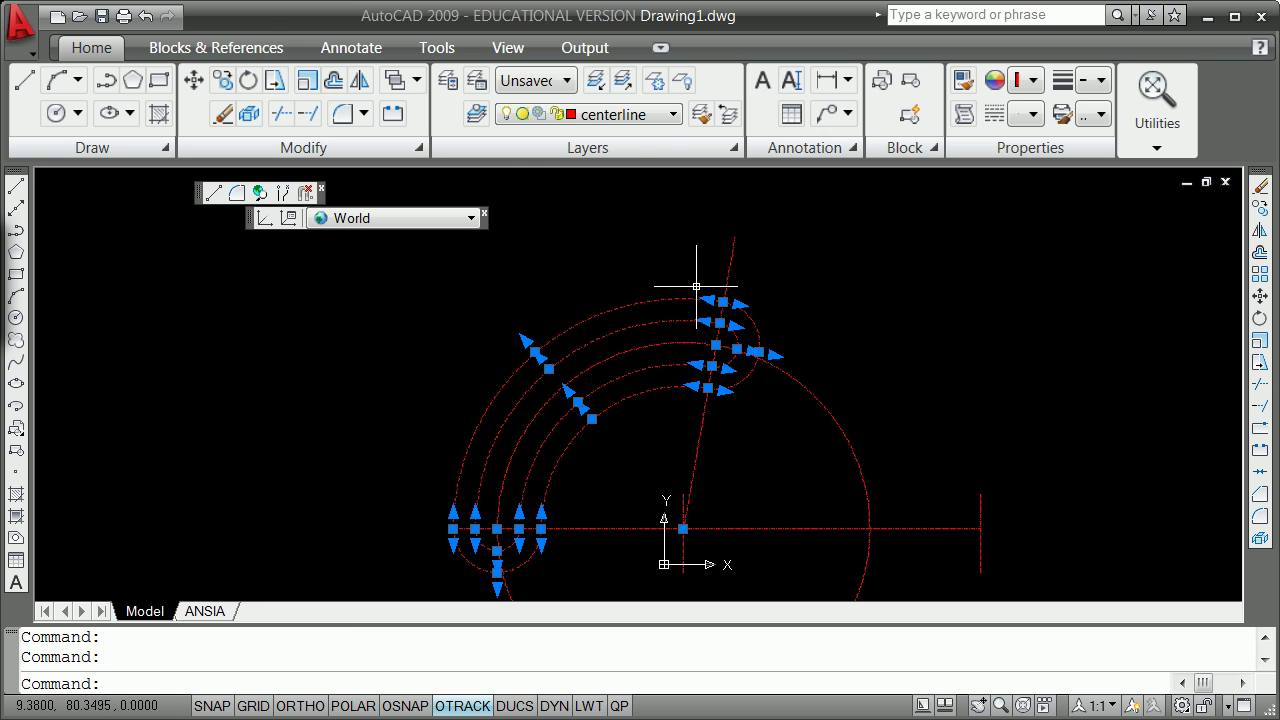
pyautogui.click(673, 114)
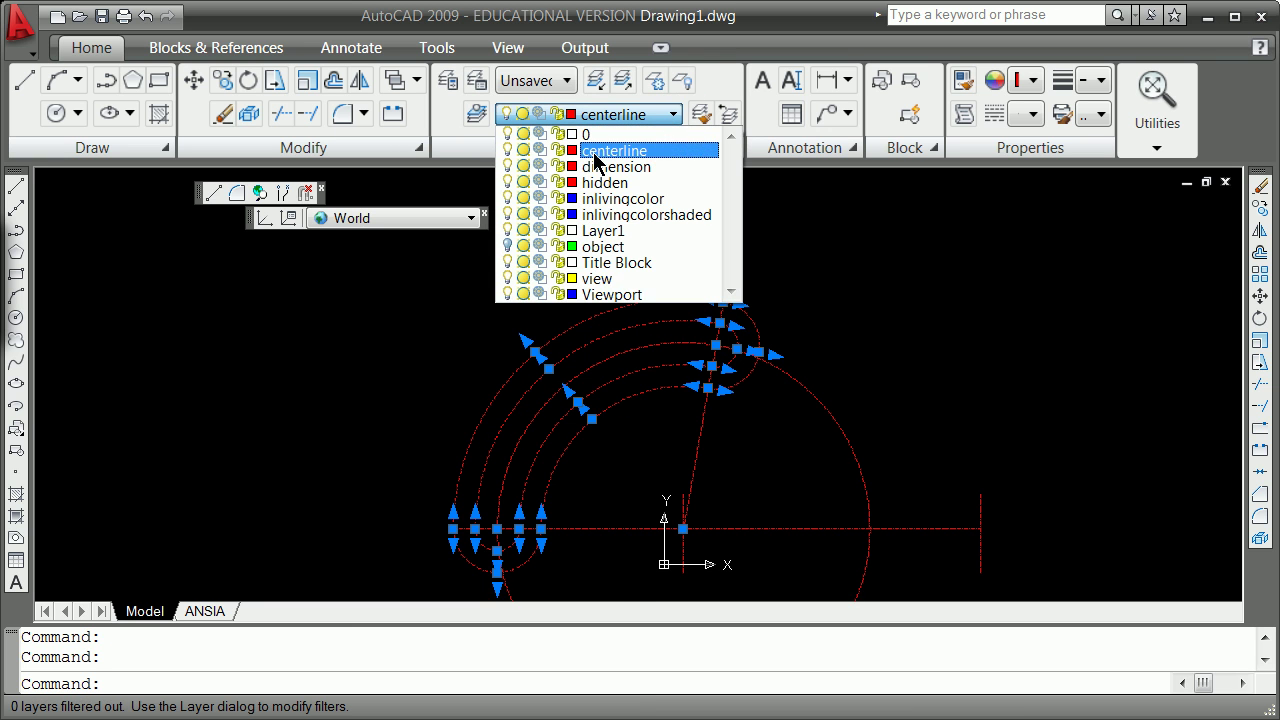
pyautogui.click(608, 247)
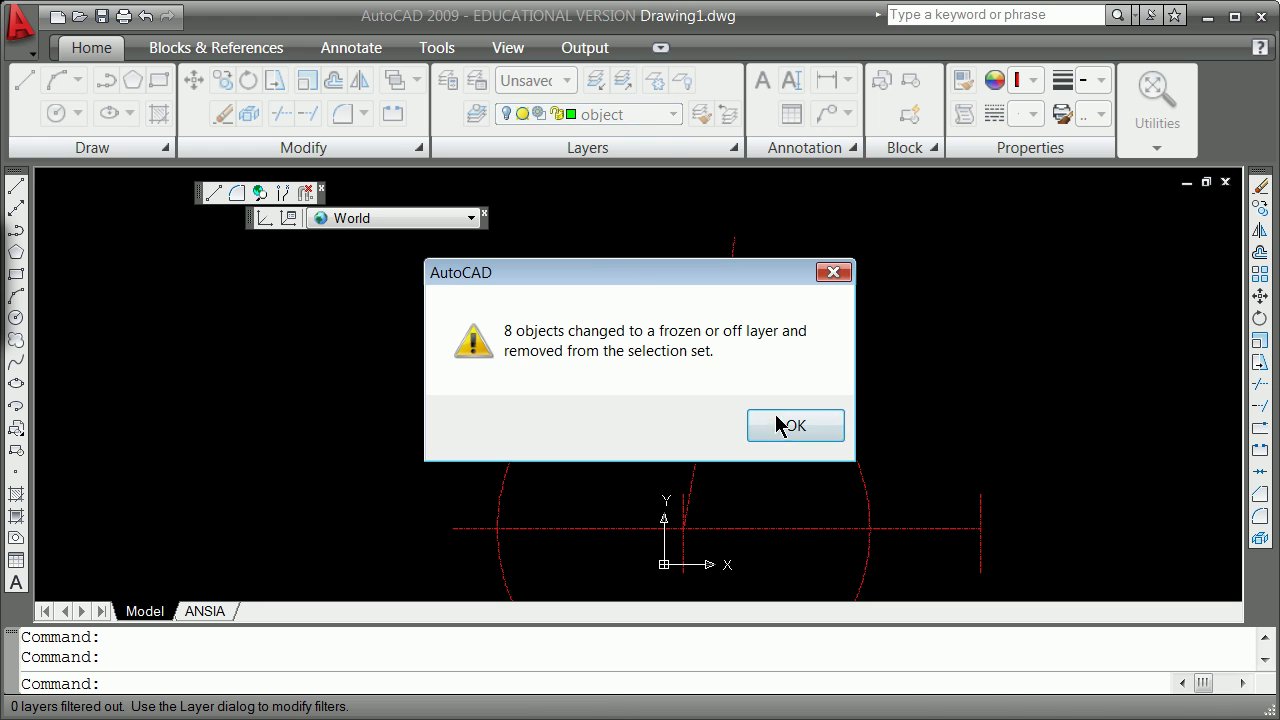
pyautogui.click(786, 424)
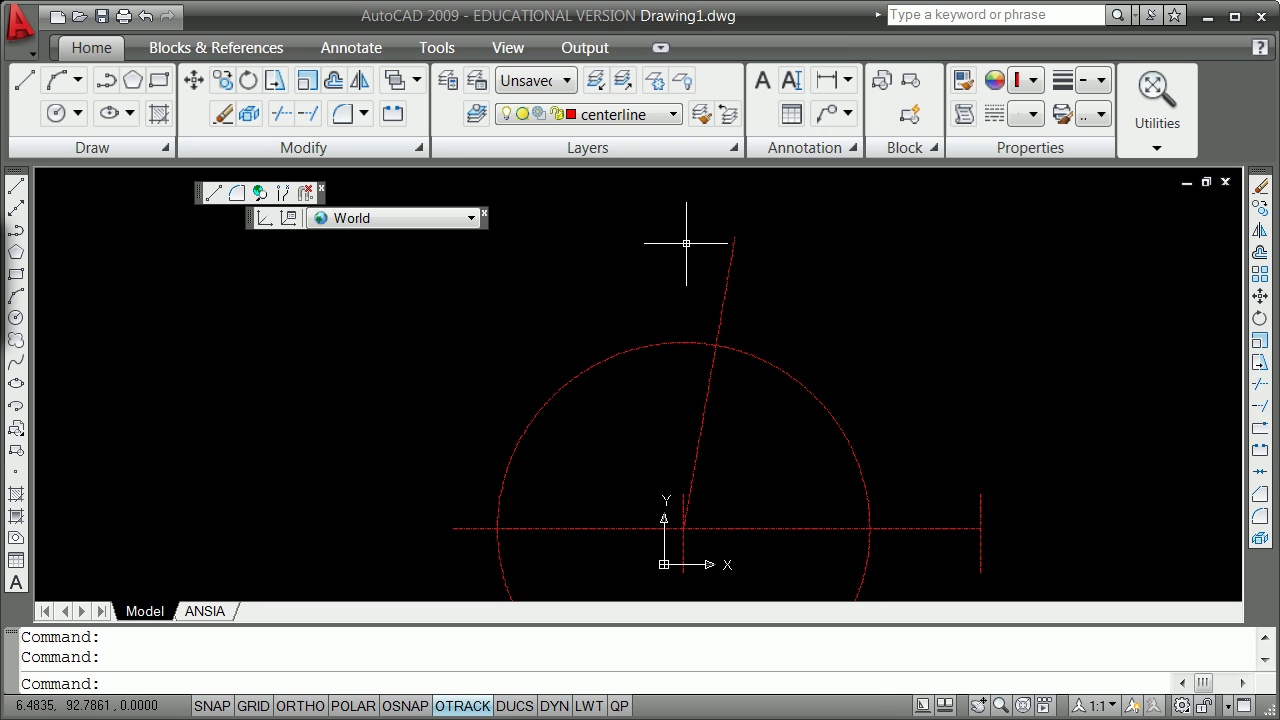
# - Turn the object layer back on in Layer Properties
pyautogui.scroll(-1, 657, 288)
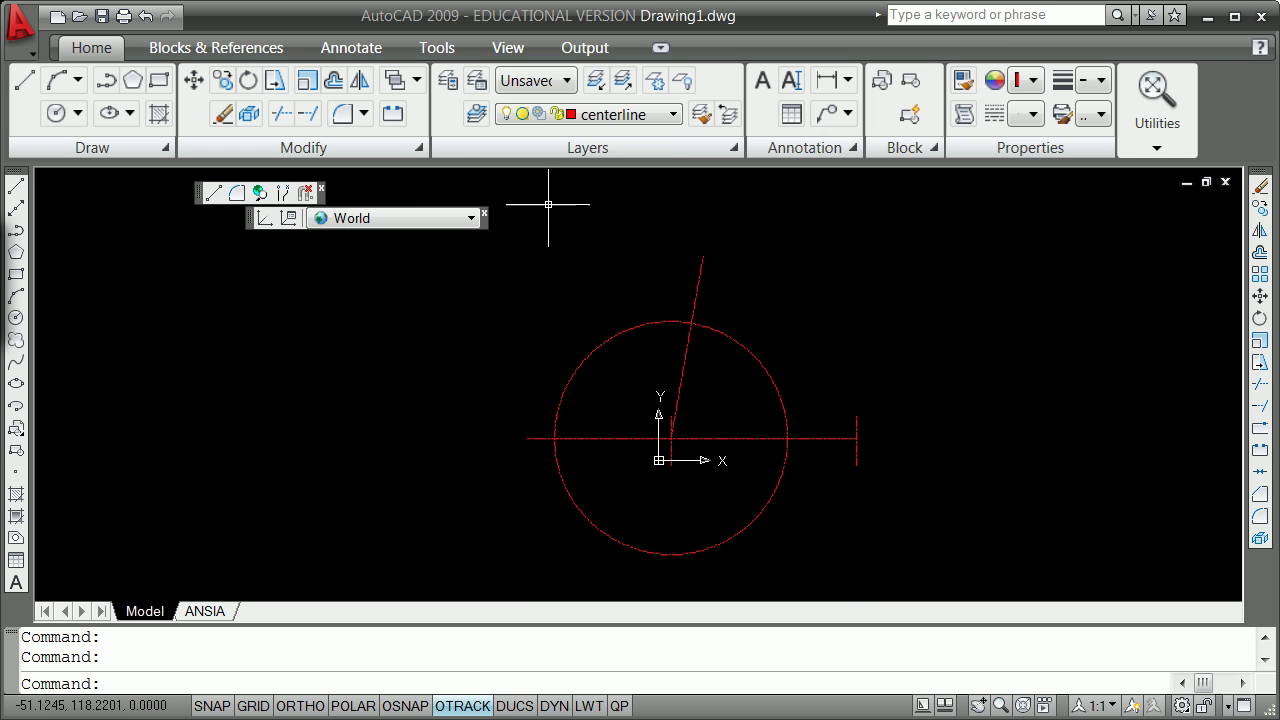
pyautogui.click(452, 82)
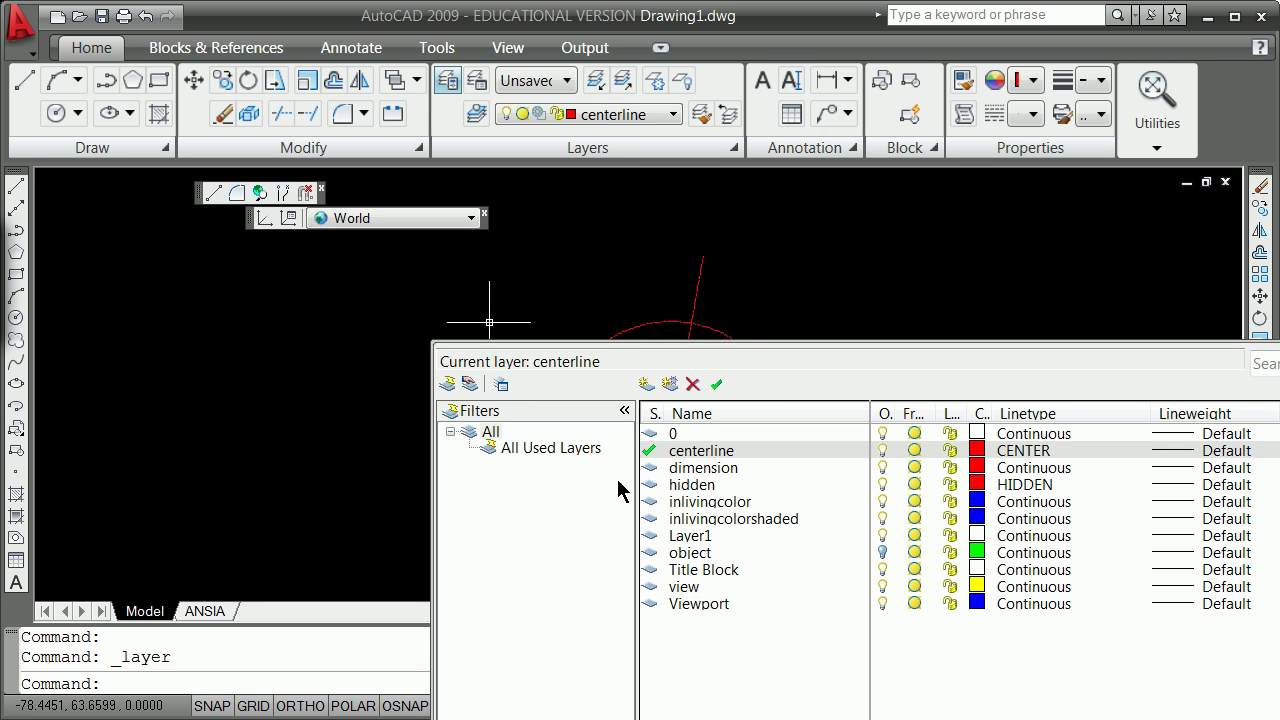
pyautogui.click(883, 552)
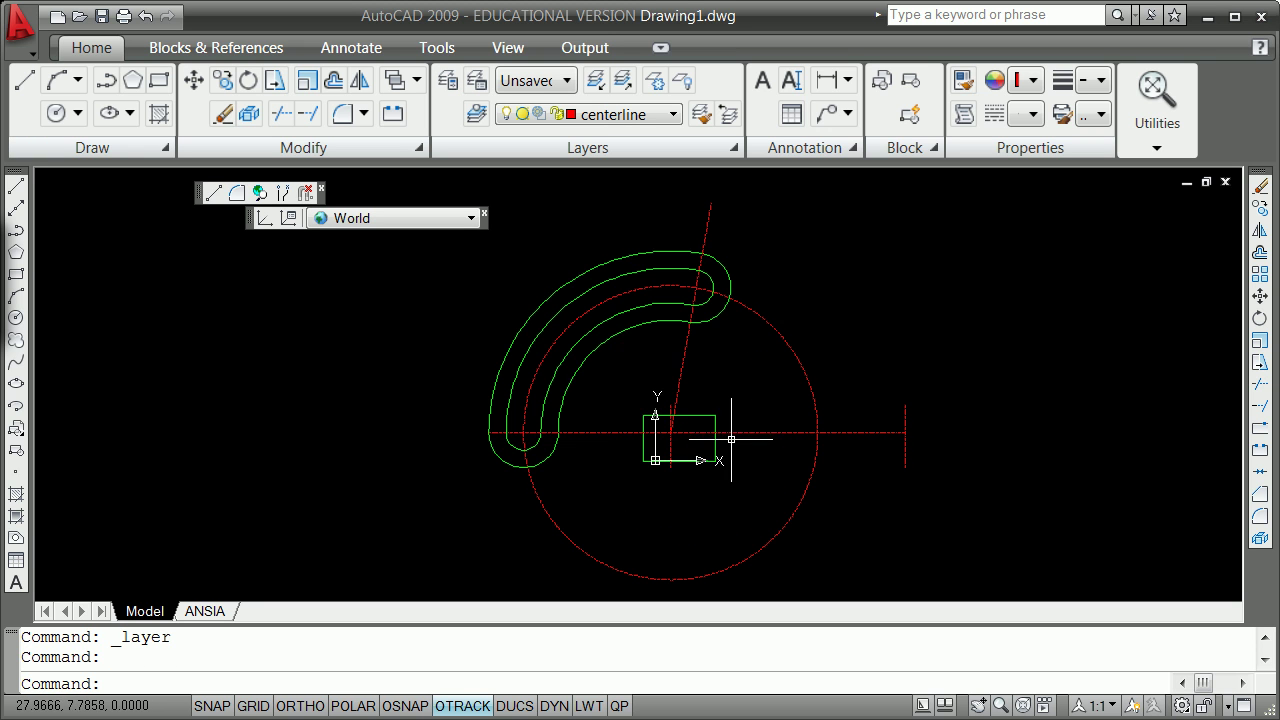
# - Erase the stray green rectangle near the origin
pyautogui.click(715, 437)
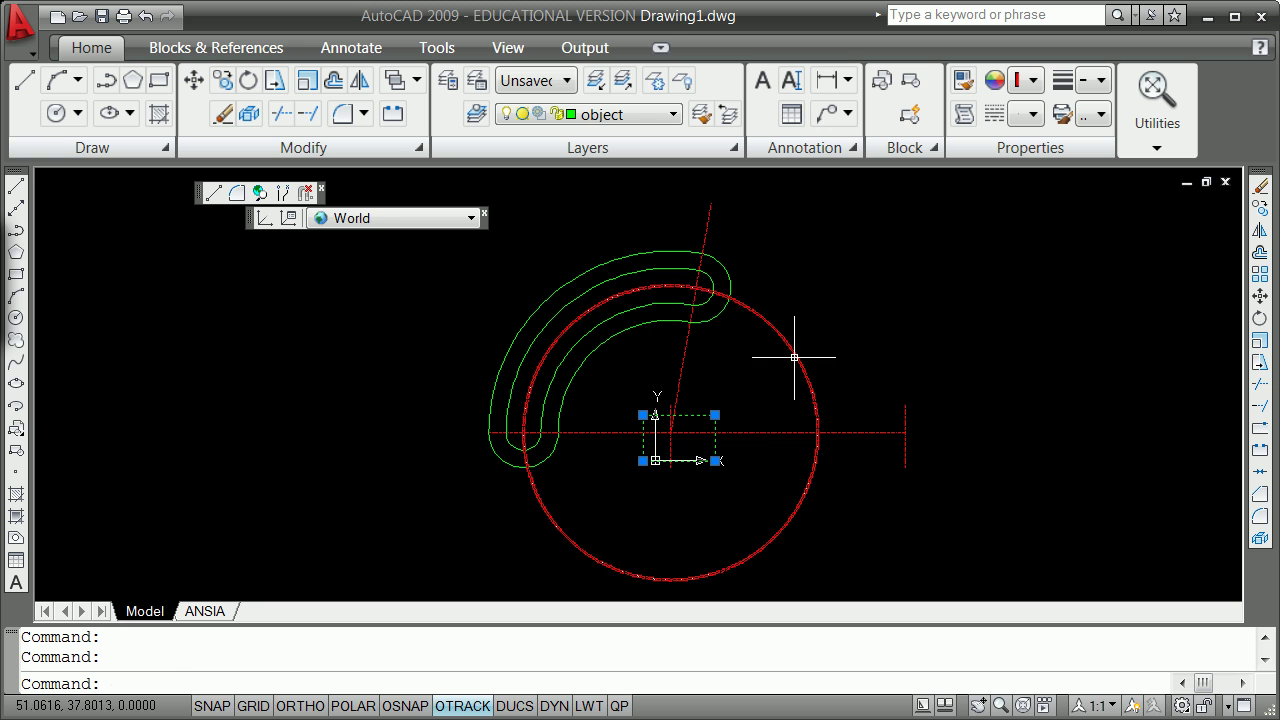
pyautogui.write('e')
pyautogui.press('Return')
pyautogui.scroll(-2, 568, 478)
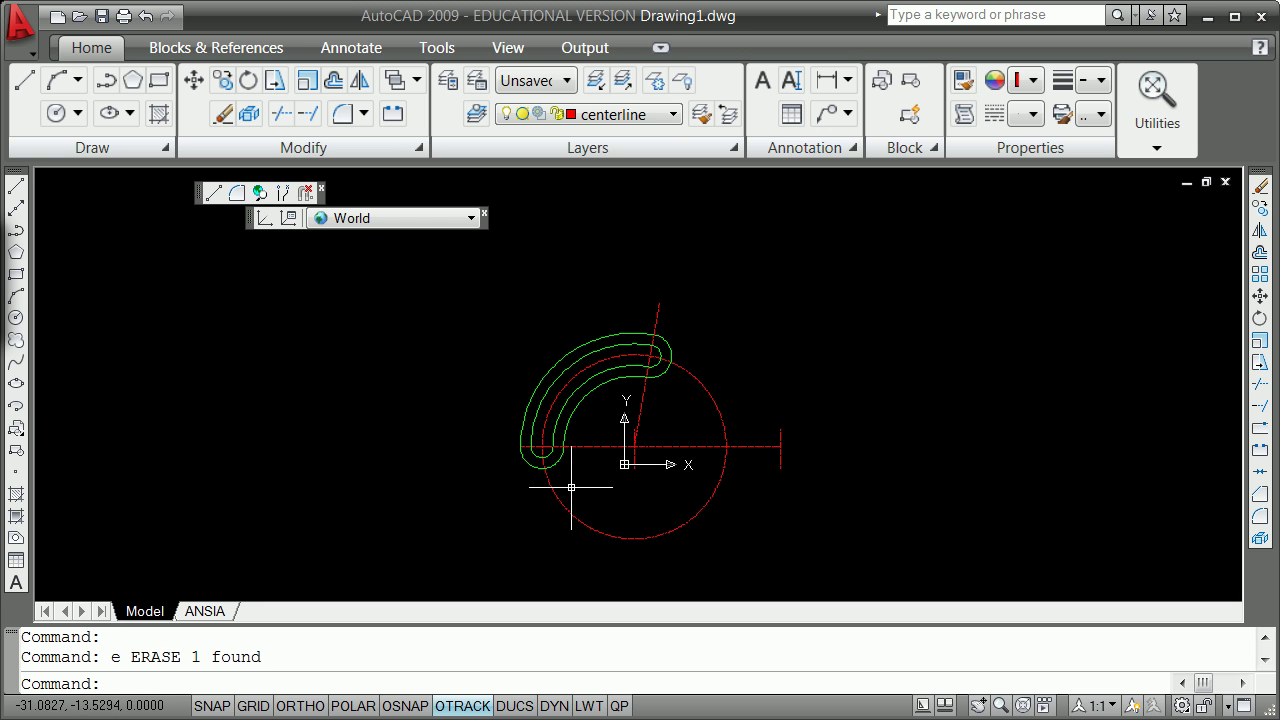
pyautogui.scroll(-1, 580, 490)
pyautogui.scroll(1, 586, 518)
pyautogui.scroll(1, 586, 521)
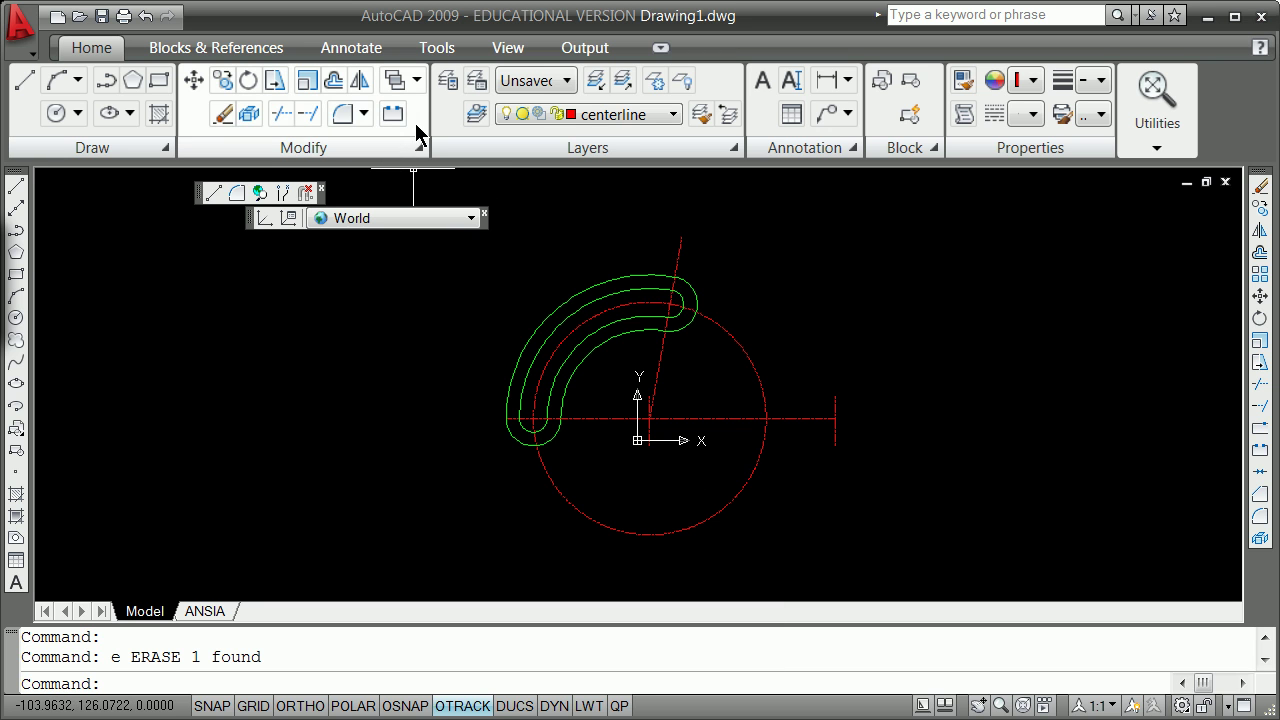
# - Make object the current layer and draw a 9.52-diameter circle at the centre-line crossing
pyautogui.click(674, 115)
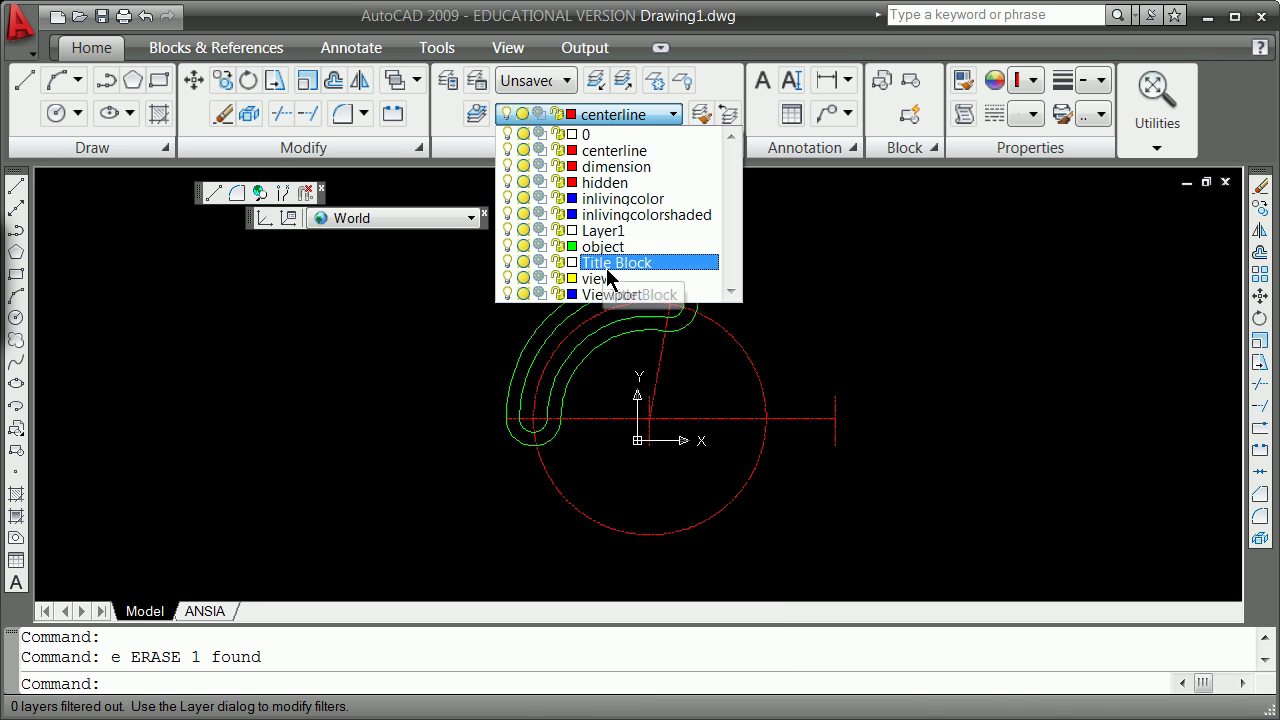
pyautogui.click(600, 246)
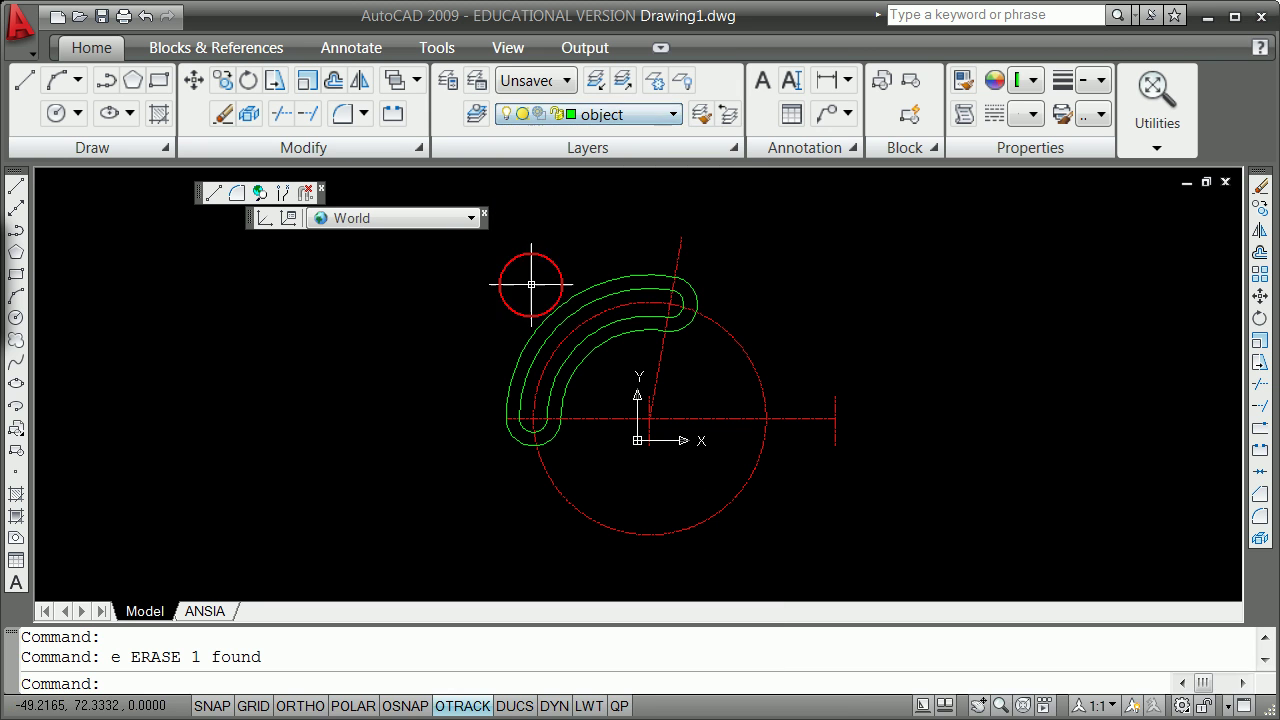
pyautogui.click(78, 114)
pyautogui.click(150, 205)
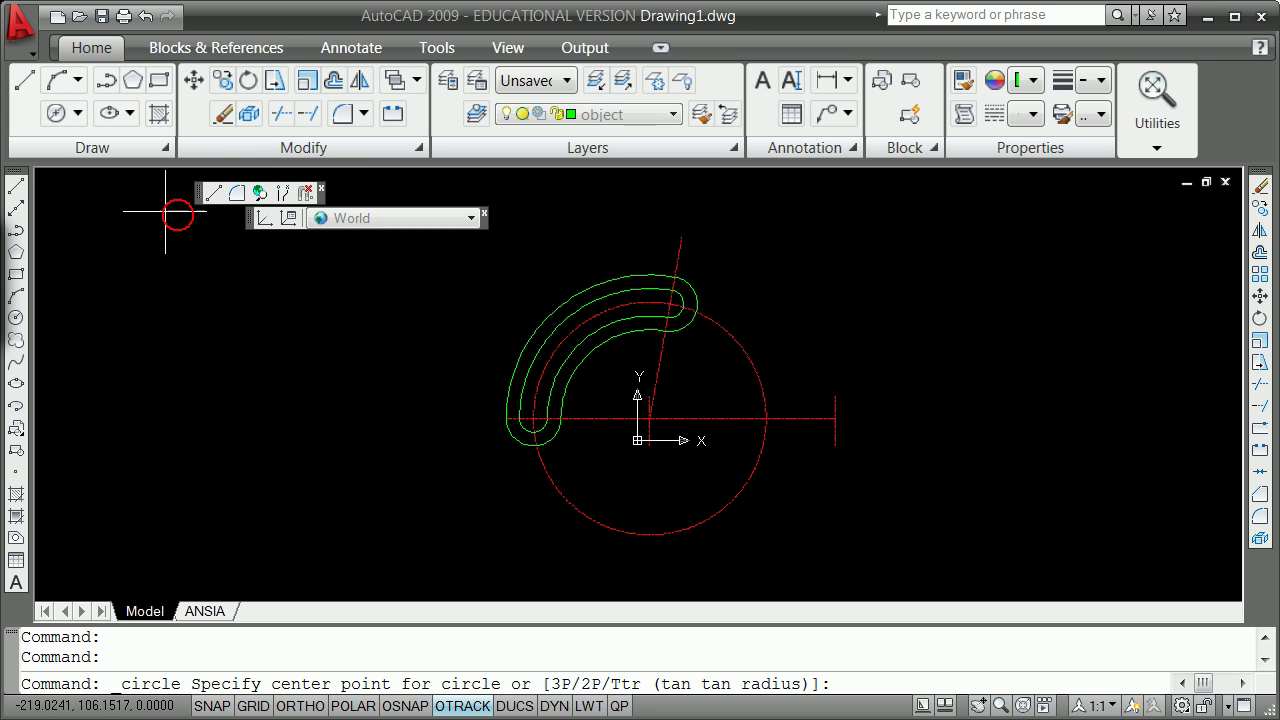
pyautogui.keyDown('shift'); pyautogui.rightClick(679, 375); pyautogui.keyUp('shift')
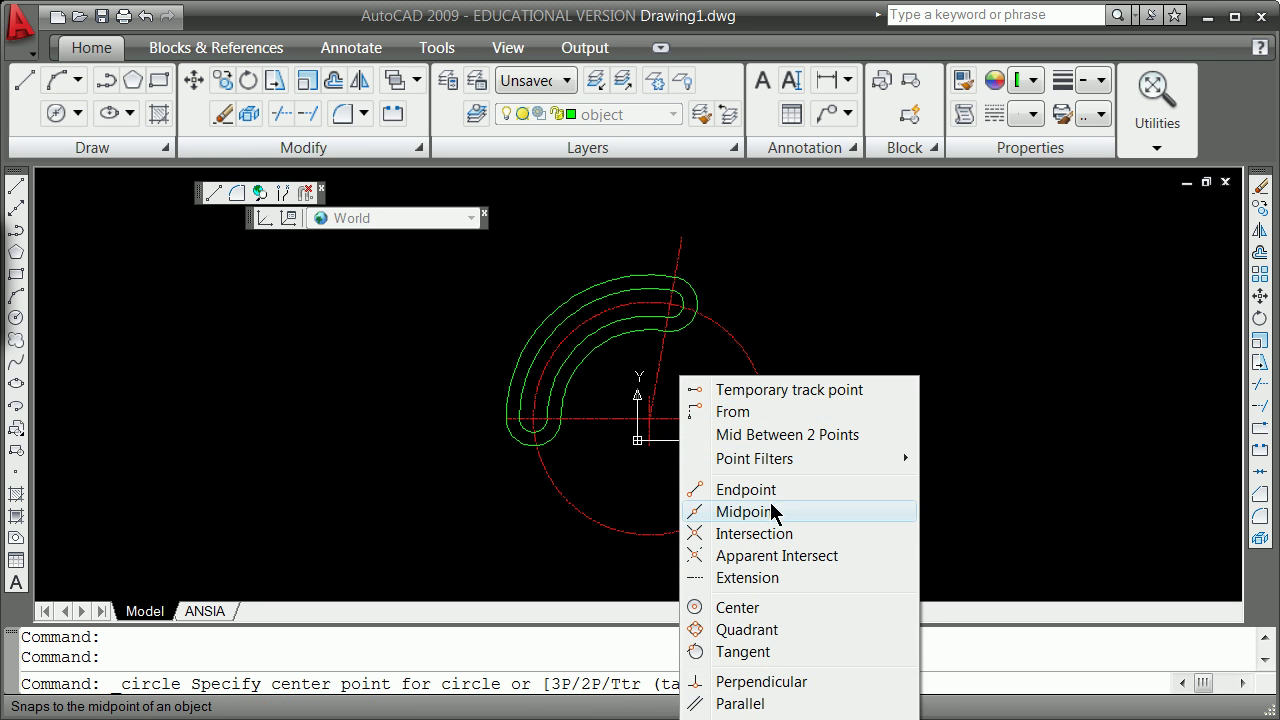
pyautogui.click(768, 531)
pyautogui.click(649, 418)
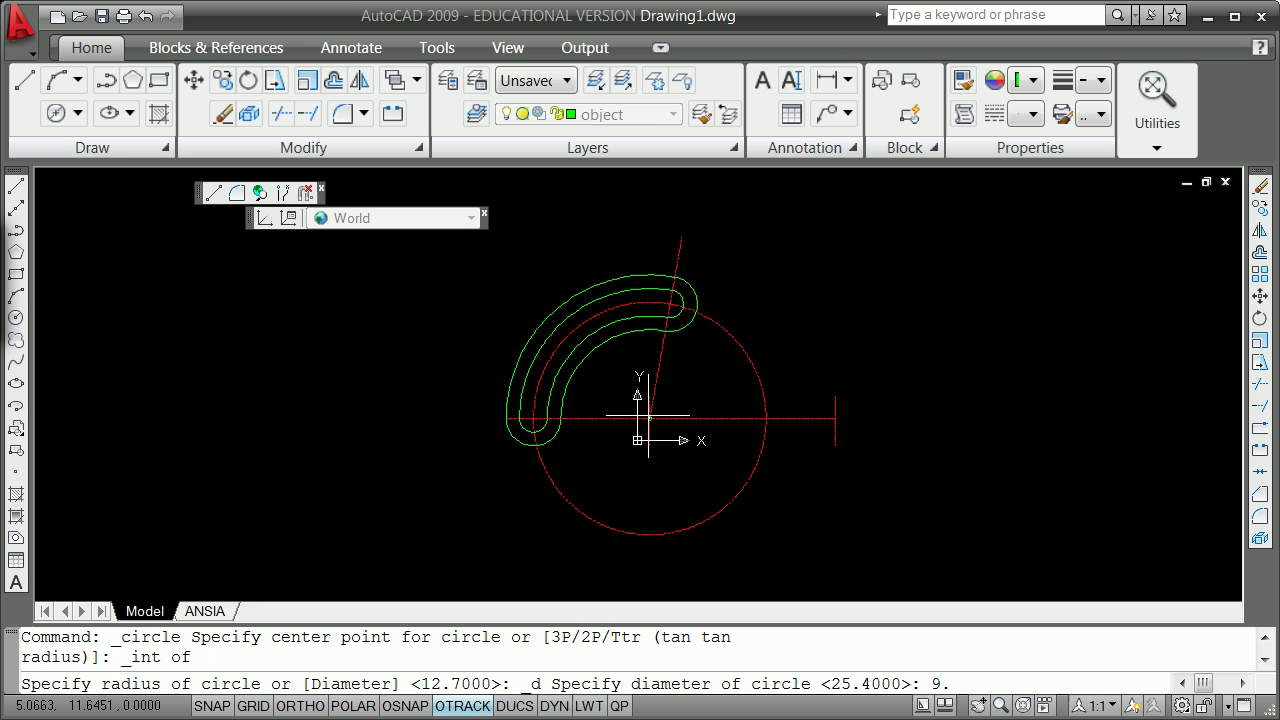
pyautogui.press('Return')
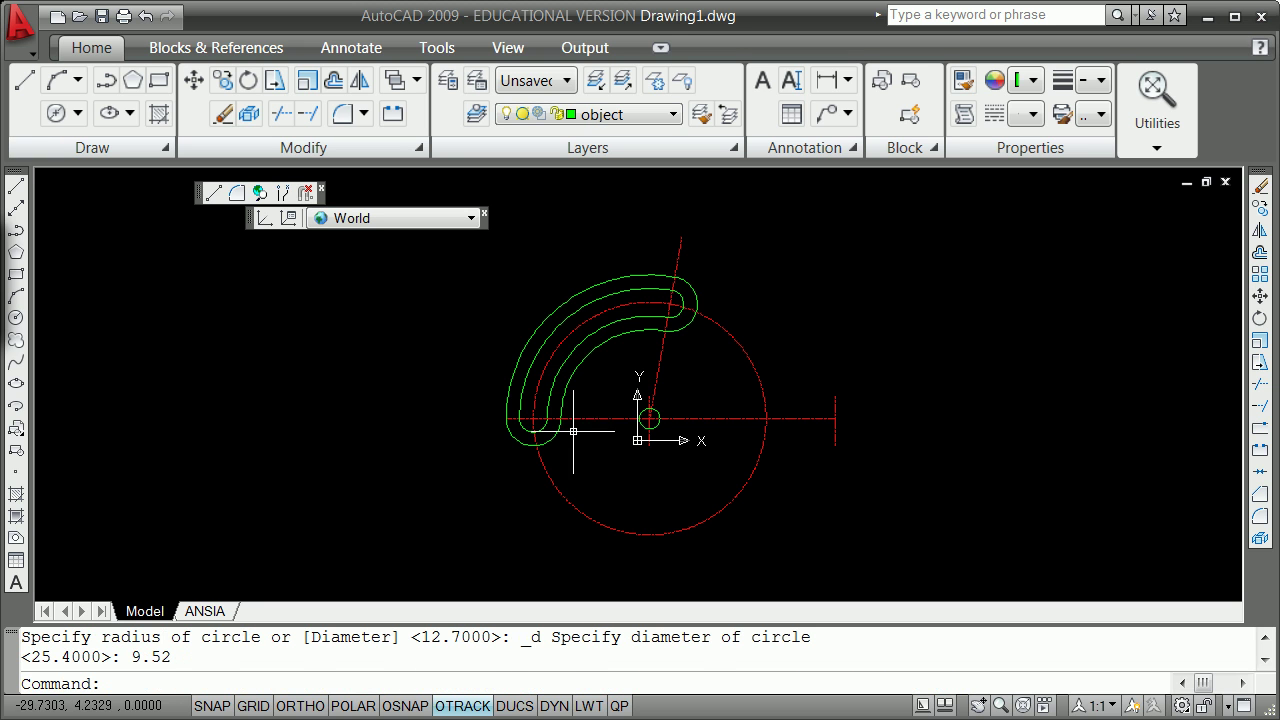
# - Draw a concentric 15.88-diameter circle on the same centre-line crossing
pyautogui.click(78, 113)
pyautogui.click(232, 204)
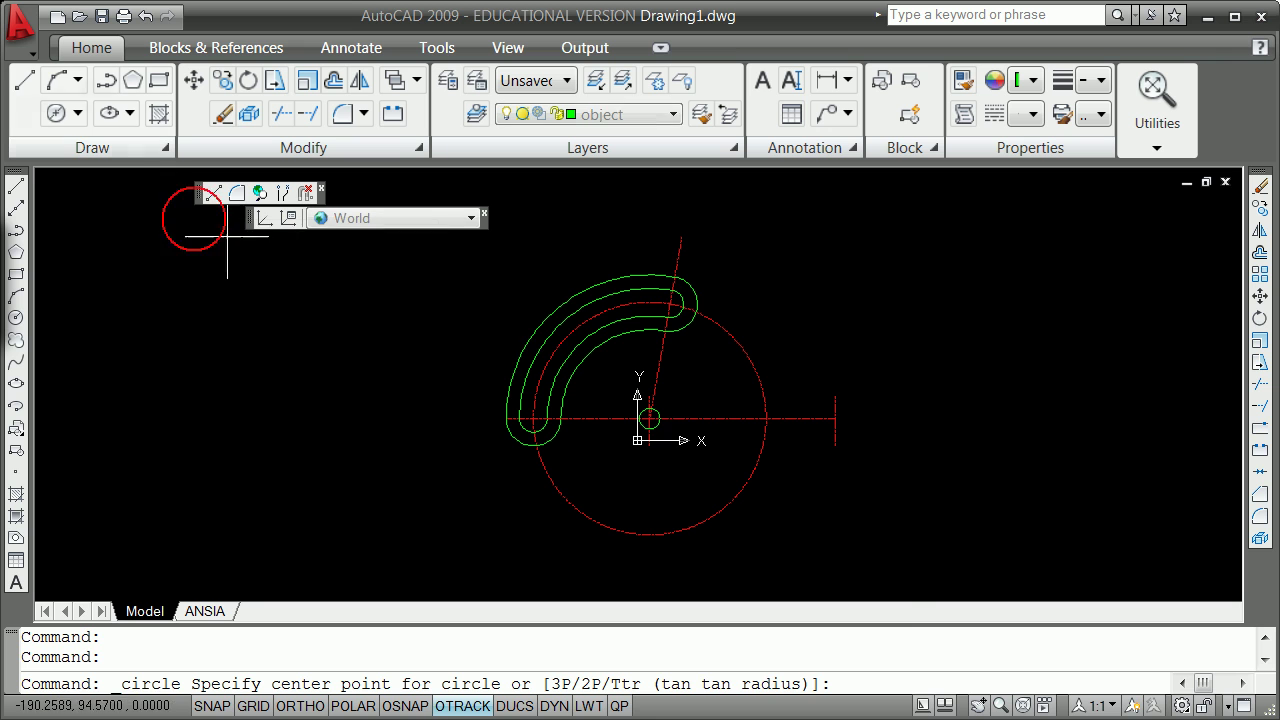
pyautogui.keyDown('shift'); pyautogui.rightClick(671, 468); pyautogui.keyUp('shift')
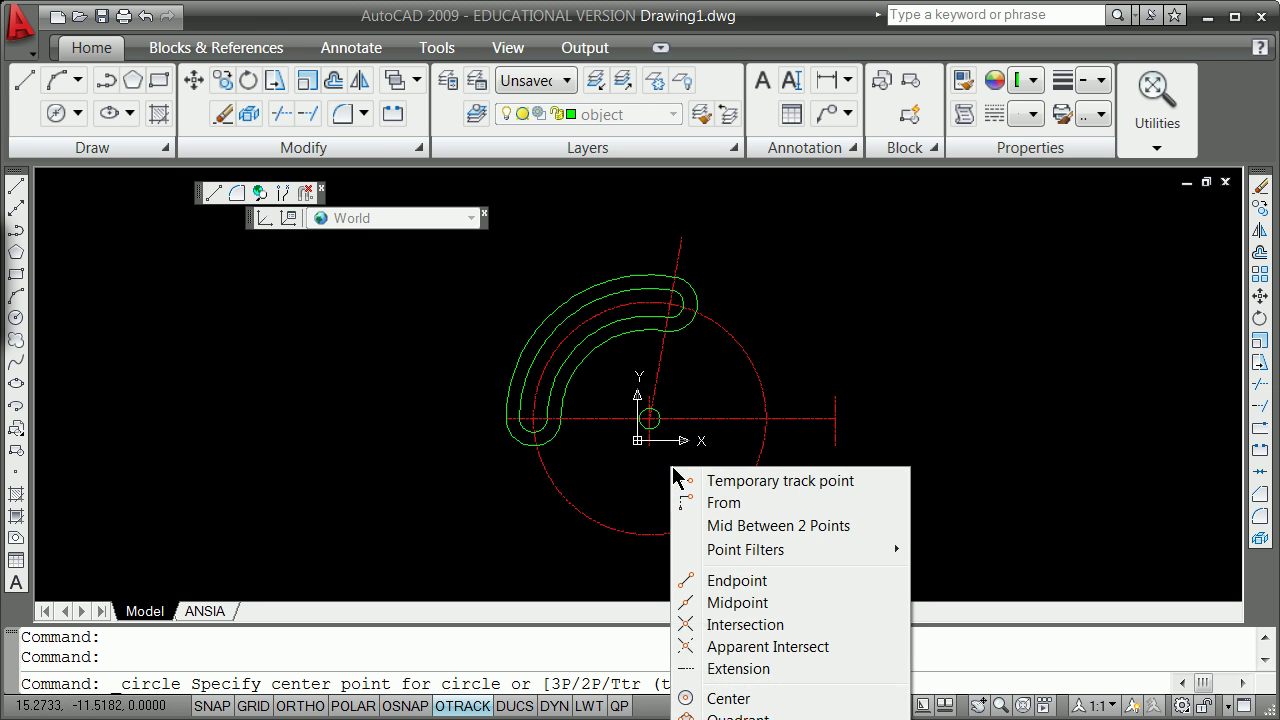
pyautogui.click(768, 624)
pyautogui.click(649, 418)
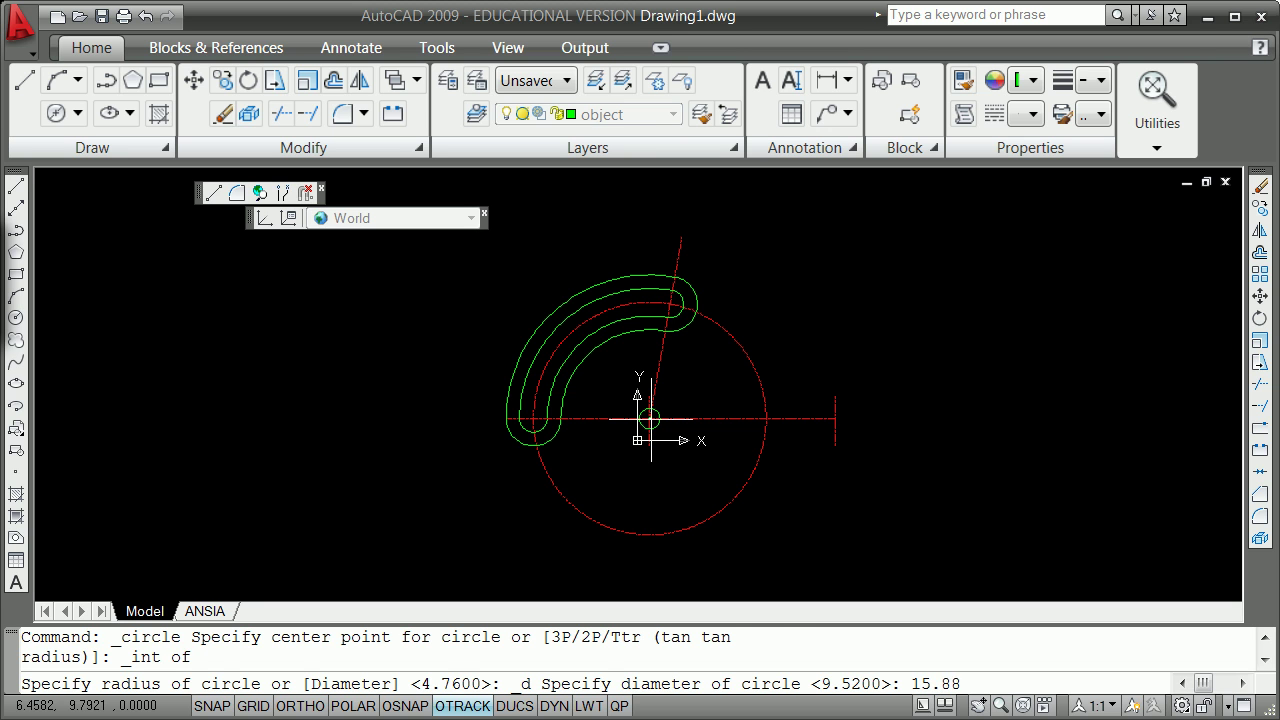
pyautogui.write('15.88')
pyautogui.press('Return')
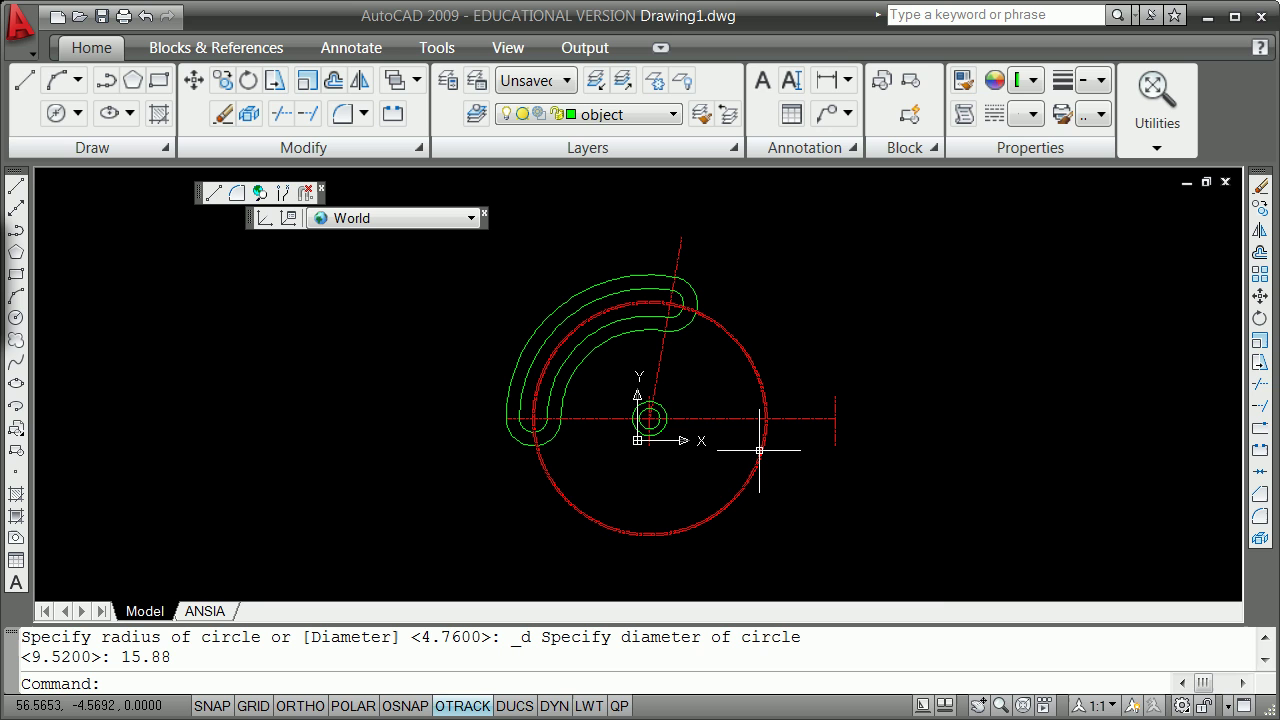
pyautogui.moveTo(759, 451)
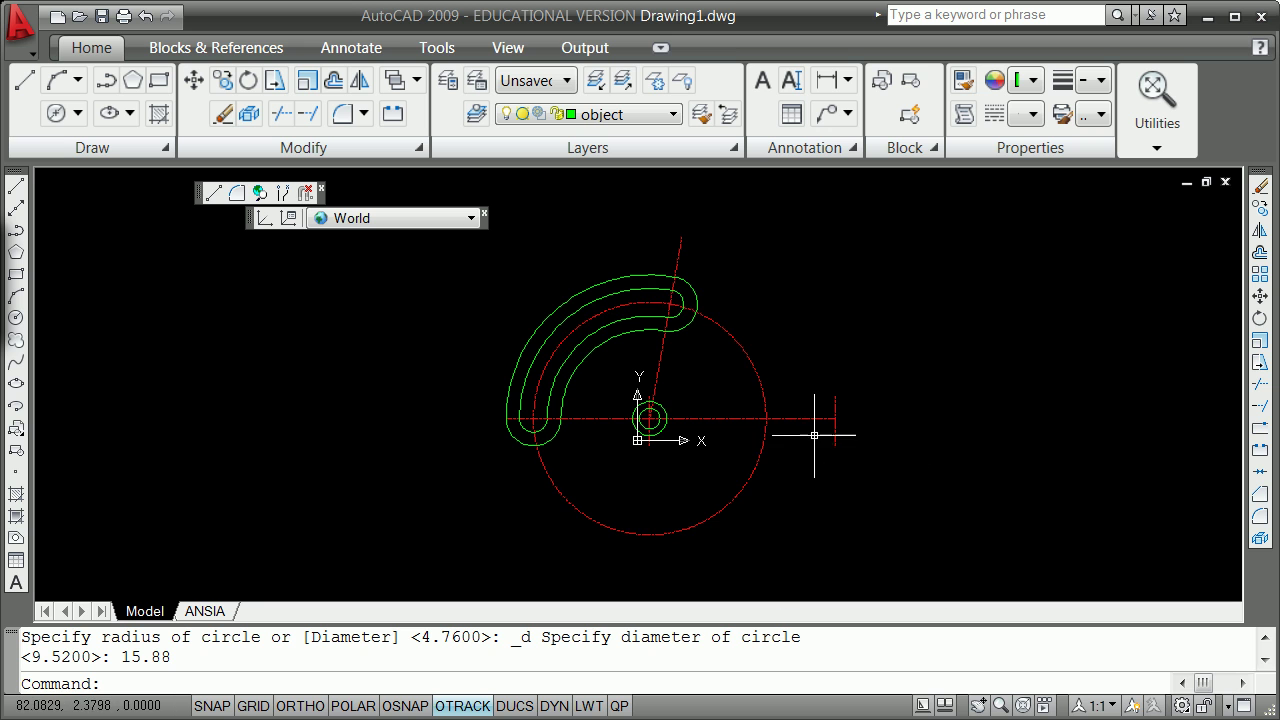
# - Draw a radius-25.4 circle centred where the horizontal centre line crosses the right-end vertical line
pyautogui.scroll(1, 828, 402)
pyautogui.scroll(2, 826, 403)
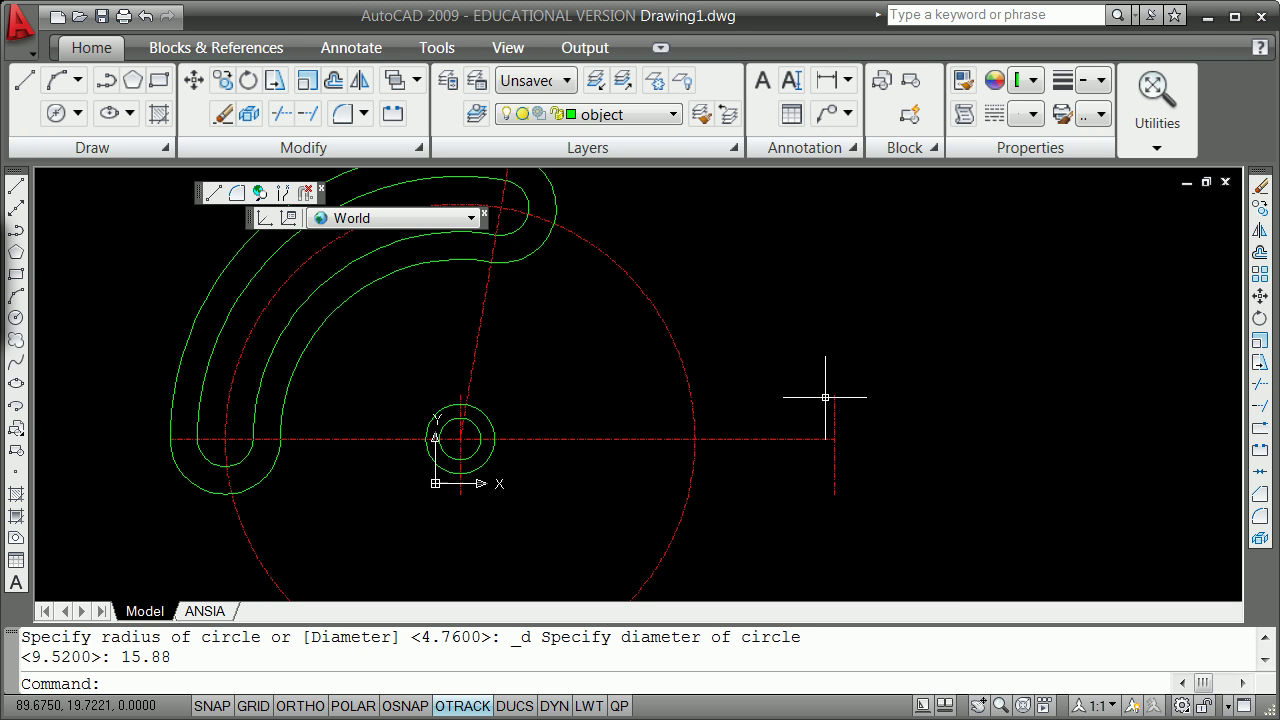
pyautogui.scroll(-2, 825, 397)
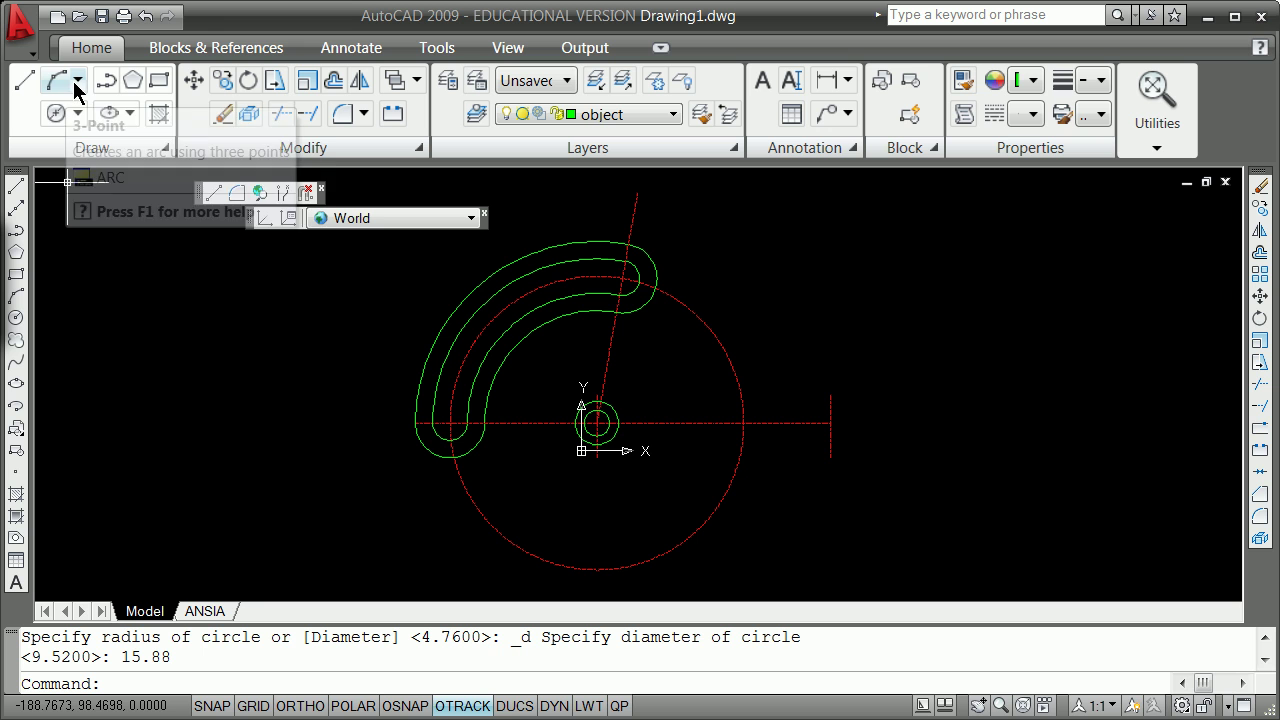
pyautogui.click(78, 114)
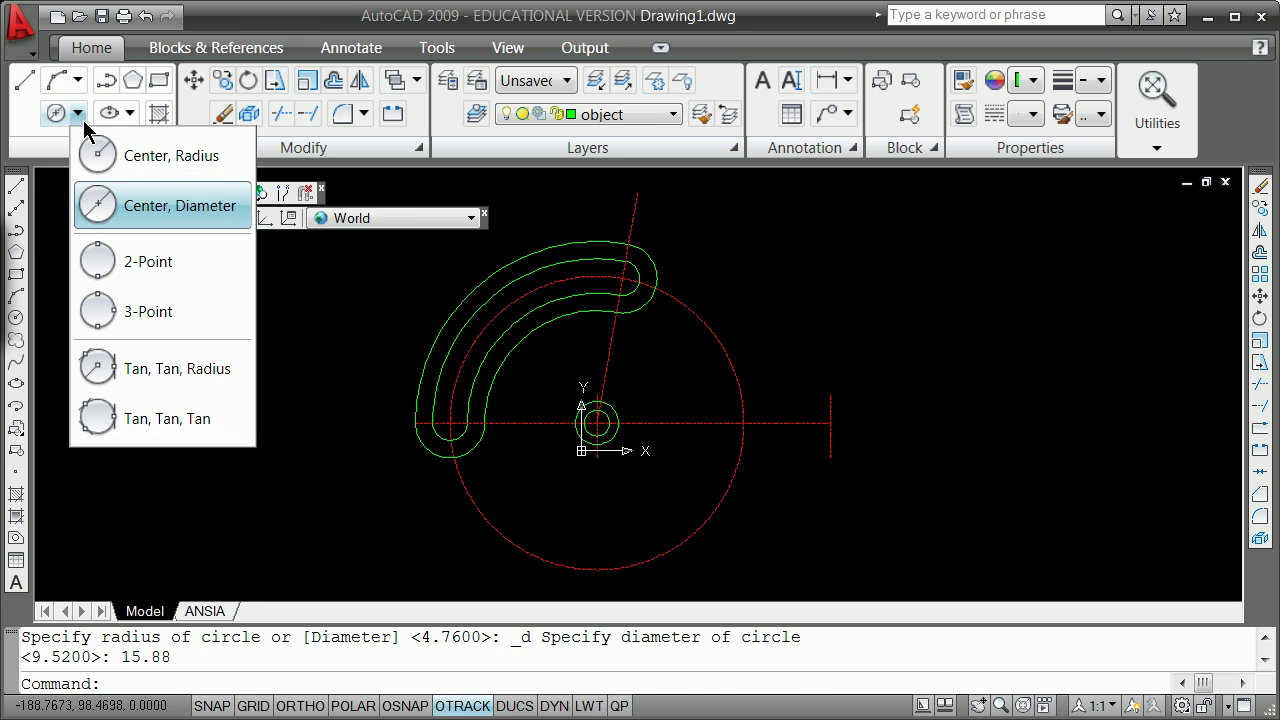
pyautogui.click(134, 154)
pyautogui.keyDown('shift'); pyautogui.rightClick(794, 314); pyautogui.keyUp('shift')
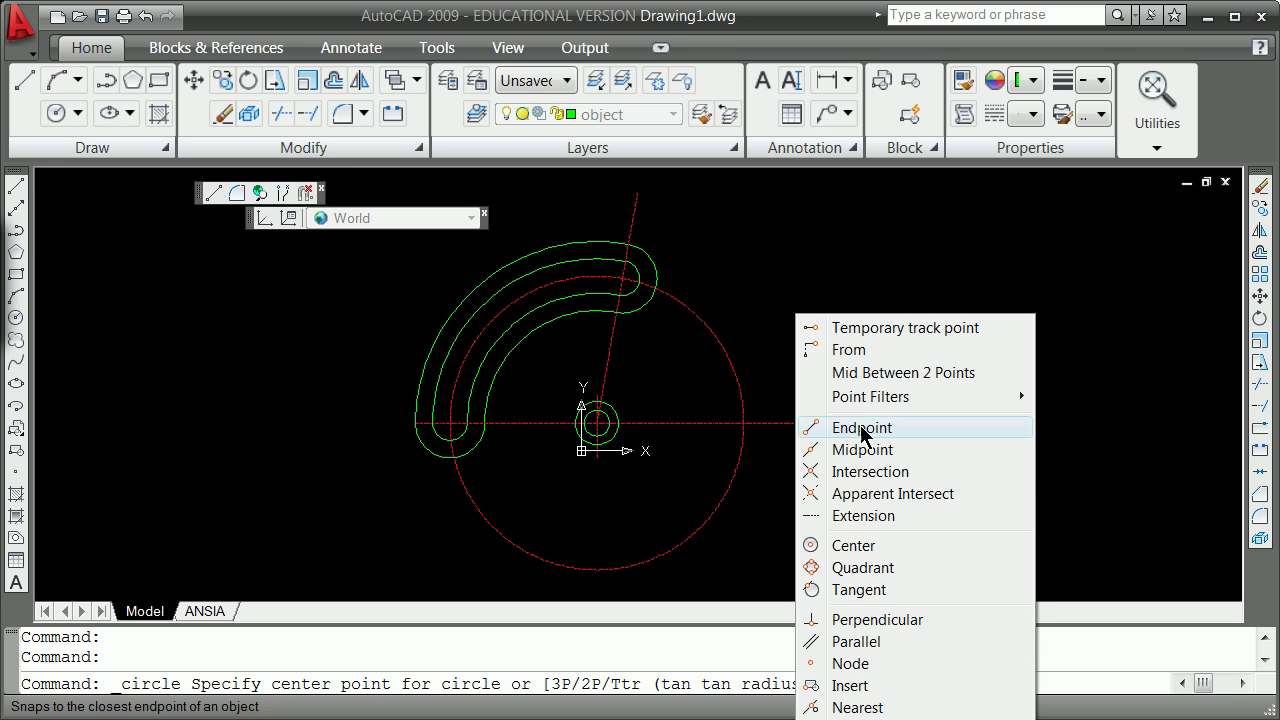
pyautogui.click(876, 471)
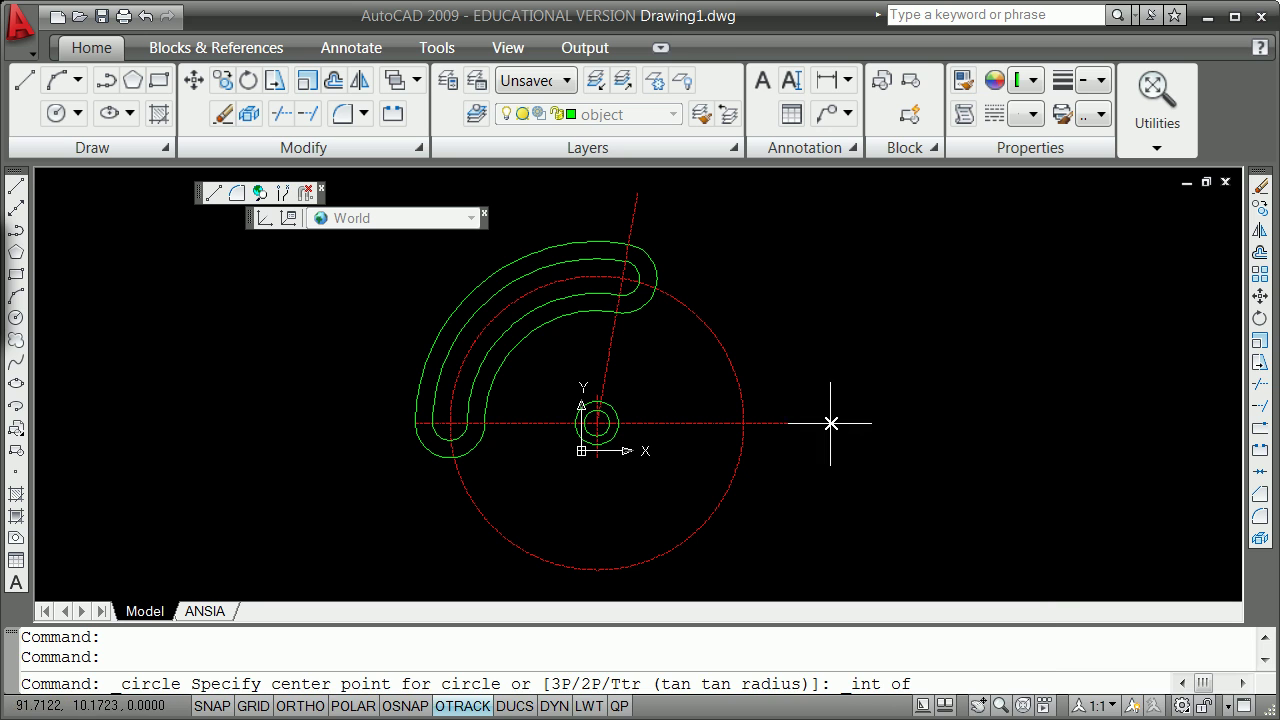
pyautogui.click(827, 423)
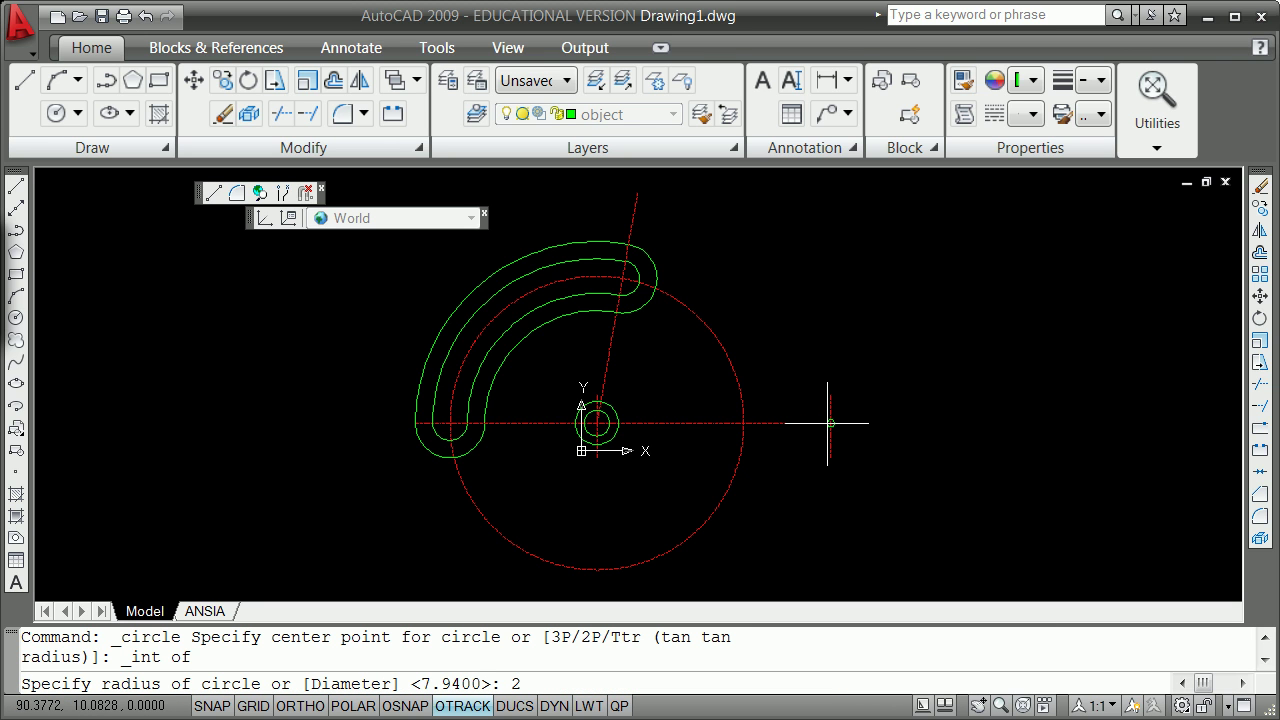
pyautogui.write('25.4')
pyautogui.press('Return')
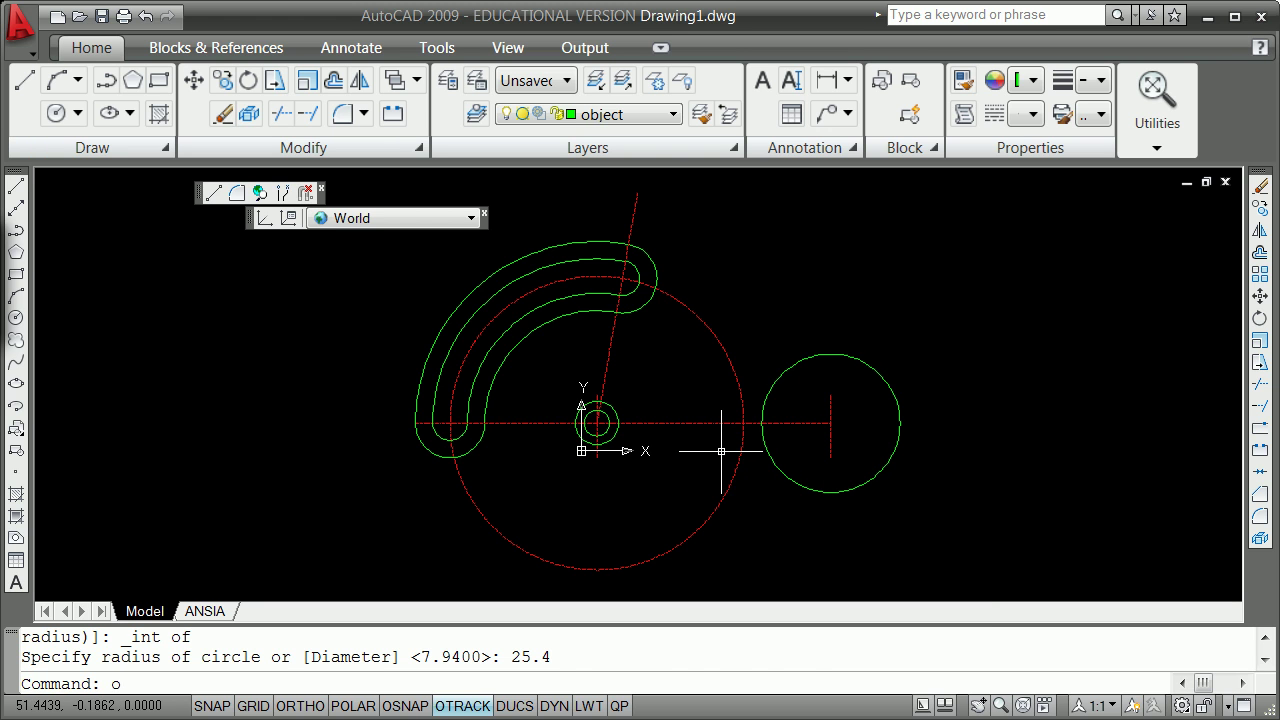
pyautogui.press('Return')
pyautogui.write('19.')
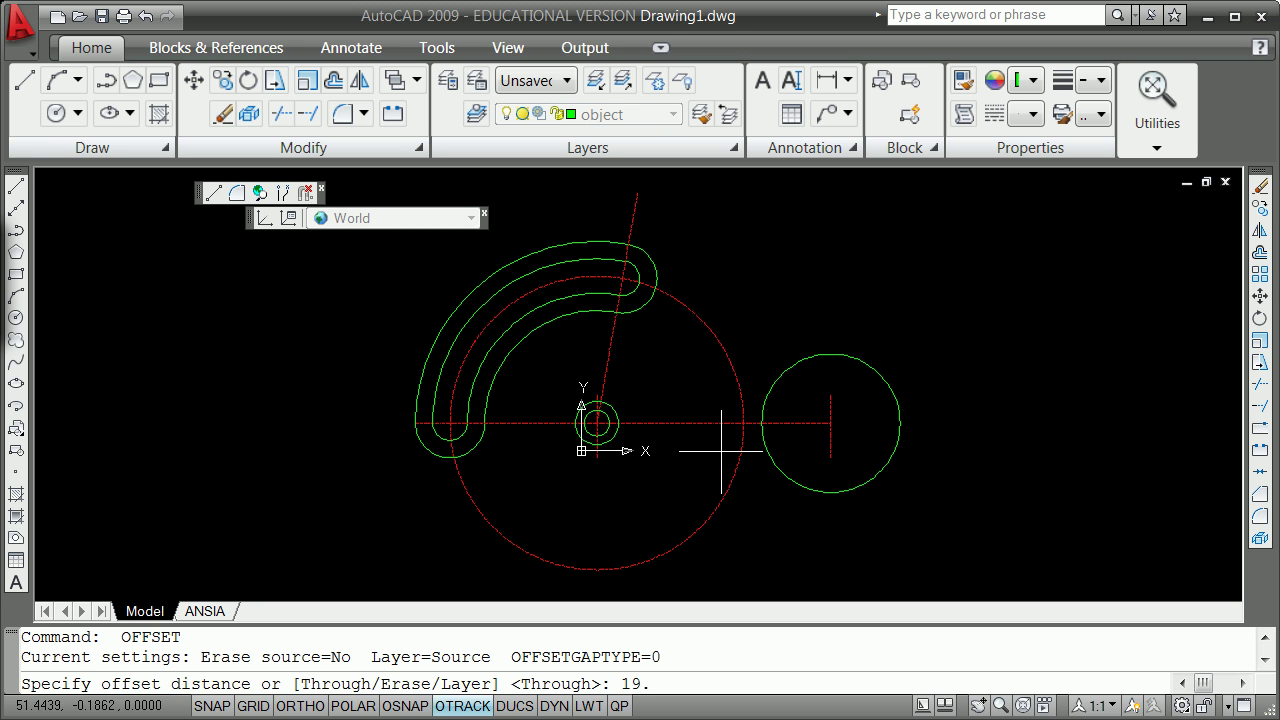
pyautogui.write('05')
# - Offset the horizontal centre line 19.05 units downward
pyautogui.press('Return')
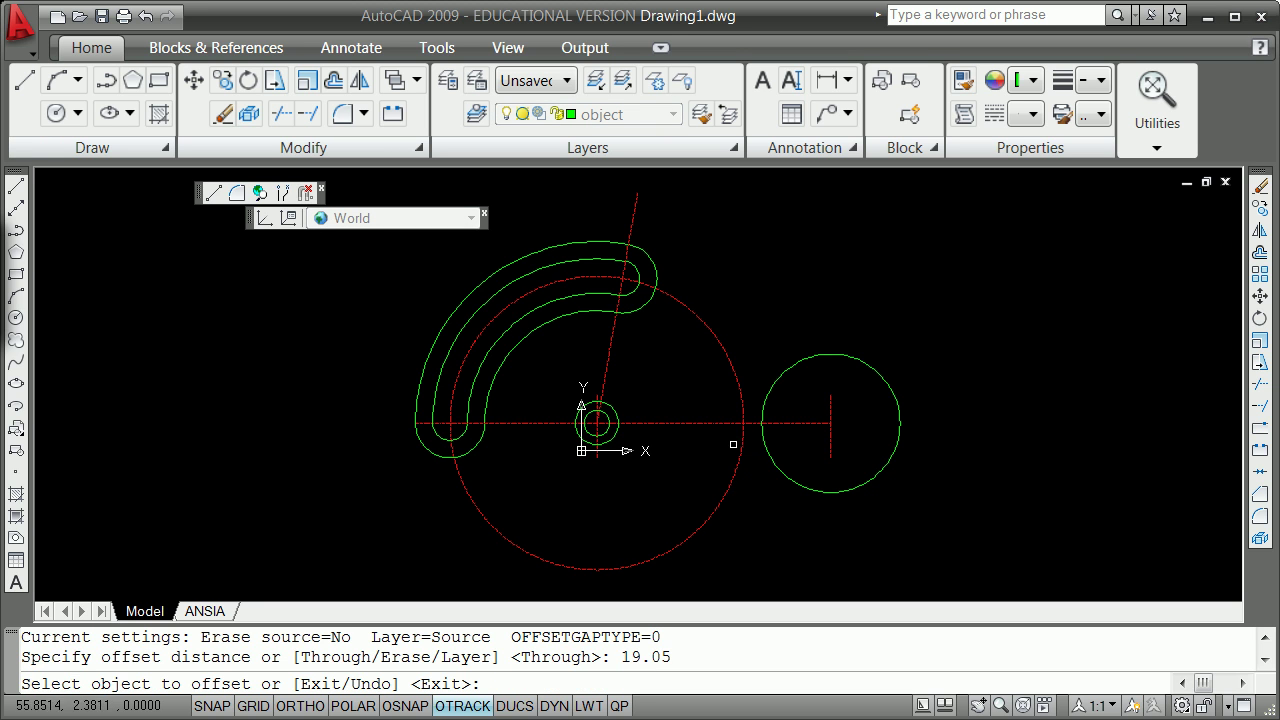
pyautogui.click(750, 426)
pyautogui.click(749, 457)
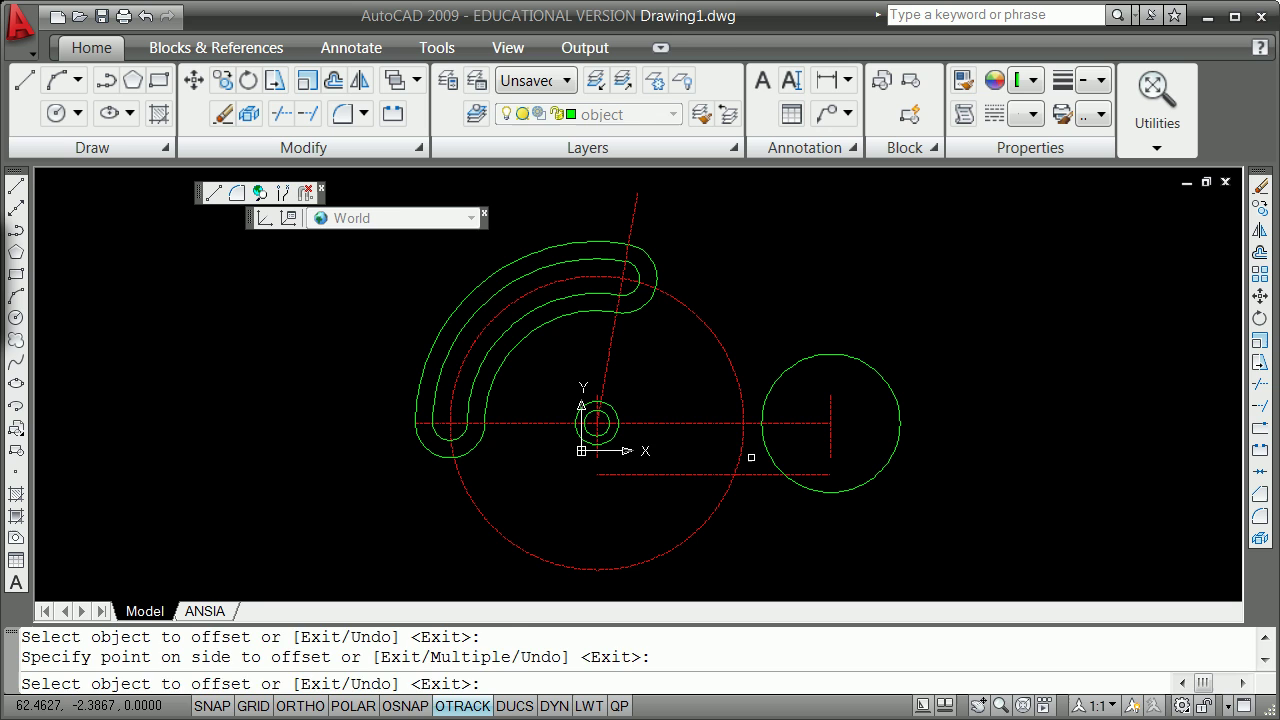
pyautogui.press('Return')
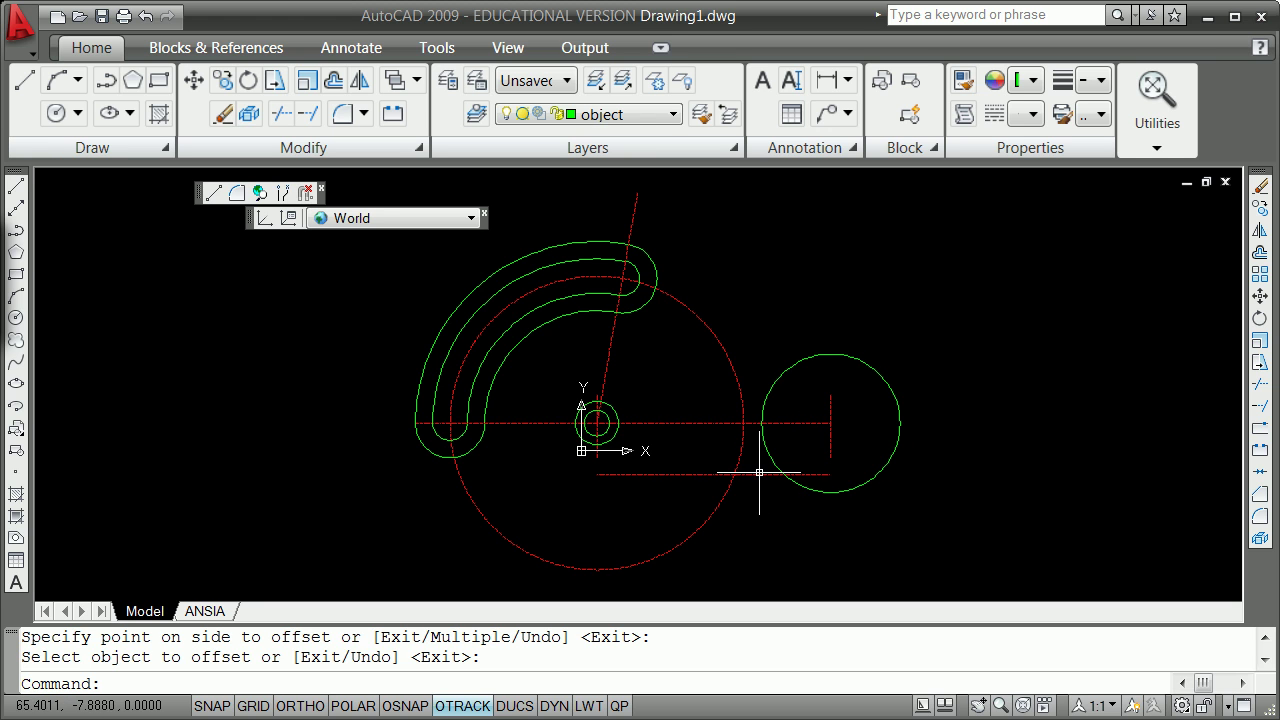
pyautogui.moveTo(750, 473)
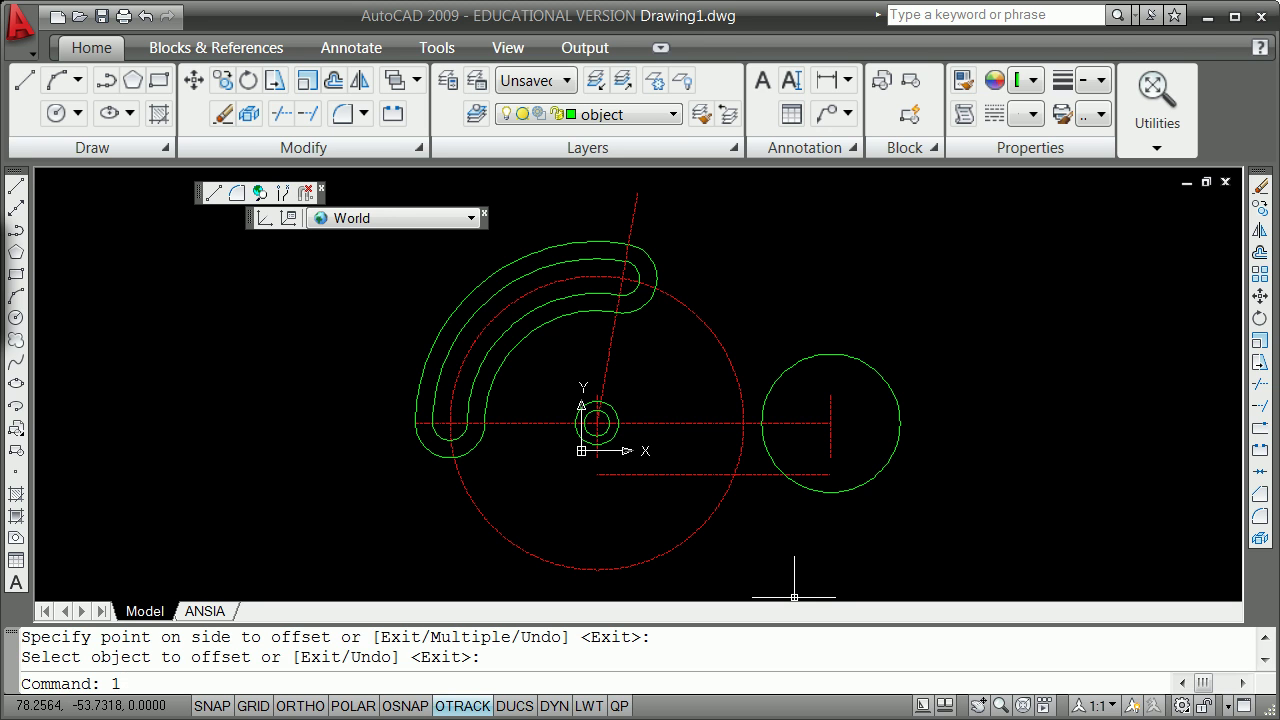
# - Offset the right-end radius-25.4 circle 12.75 outward to make a concentric circle
pyautogui.write('o')
pyautogui.press('Return')
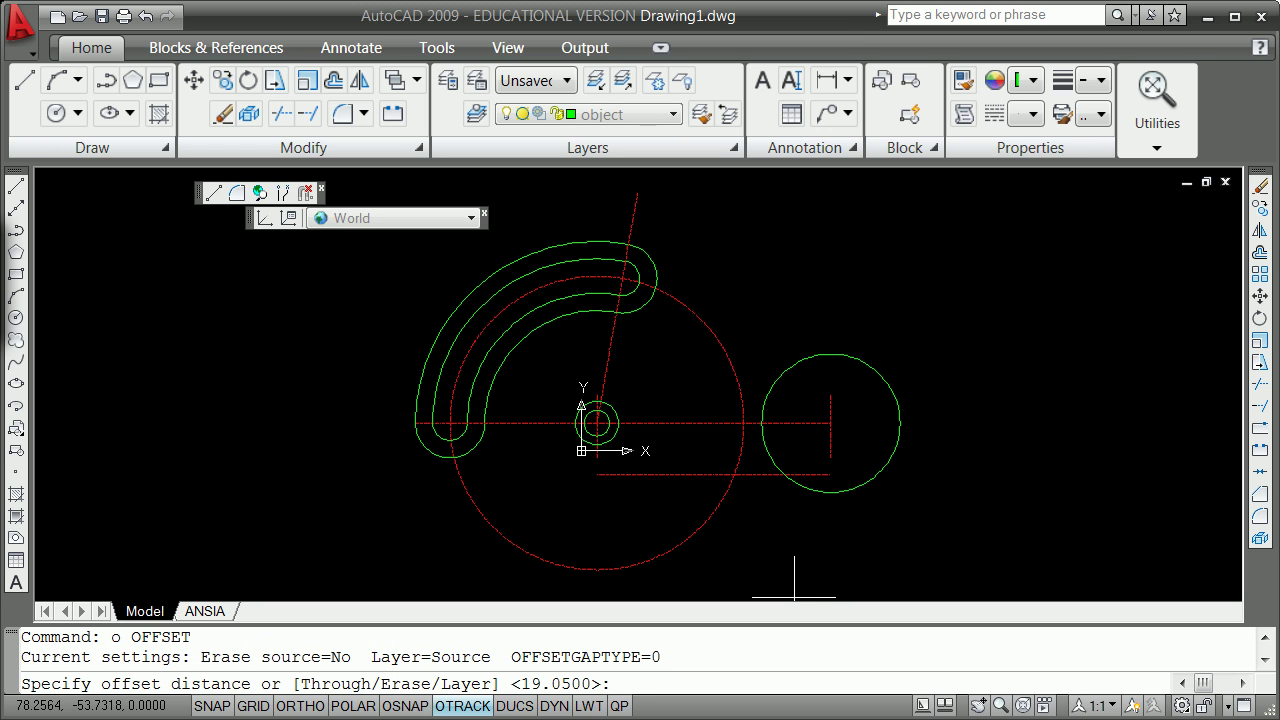
pyautogui.write('12.75')
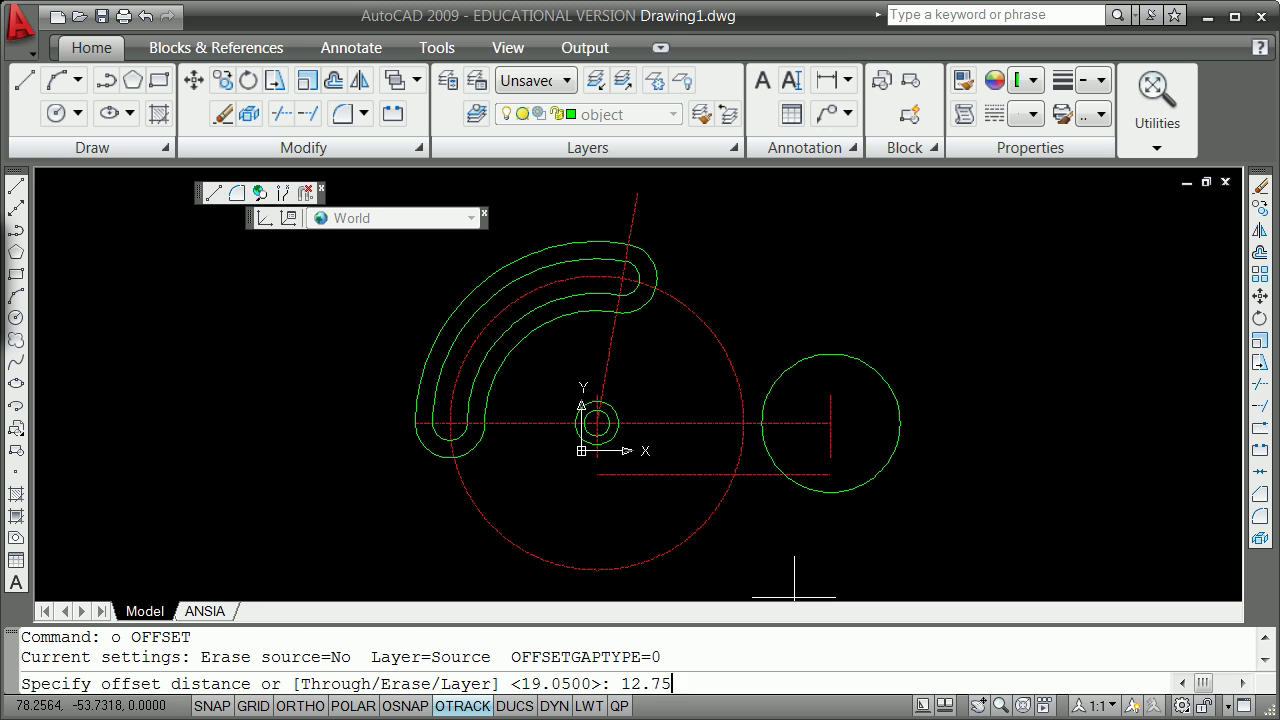
pyautogui.press('Return')
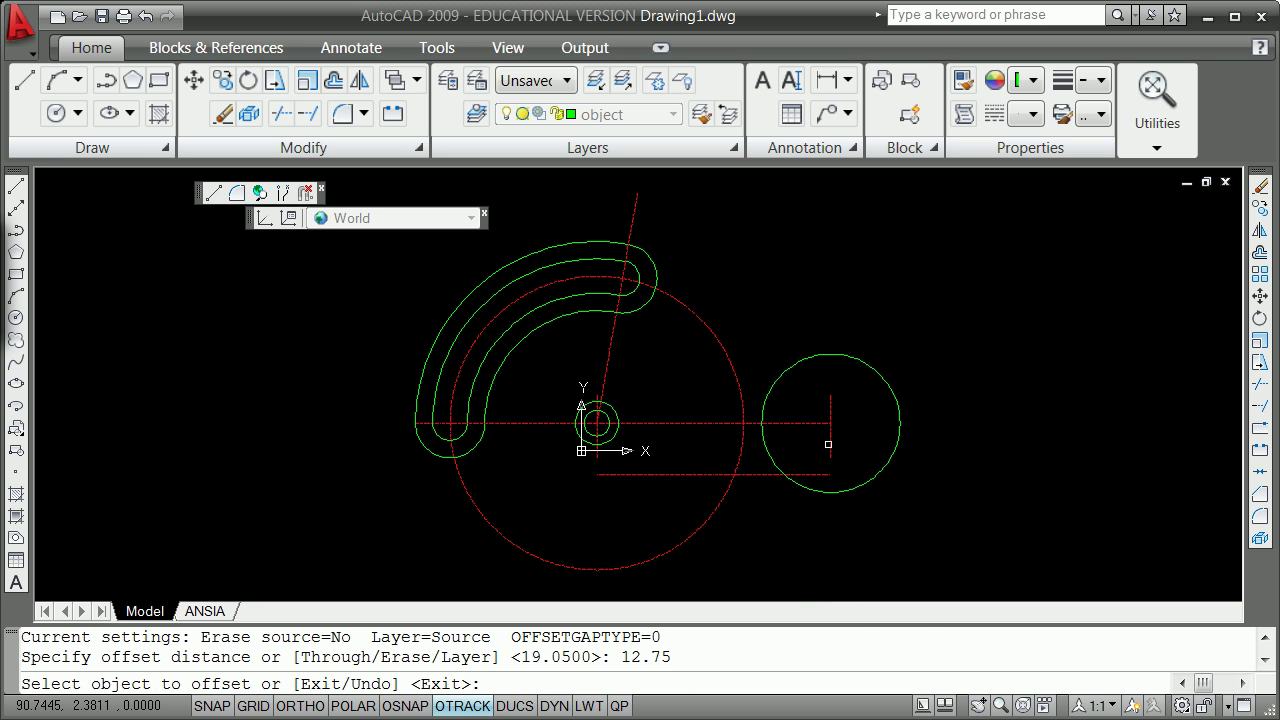
pyautogui.click(810, 488)
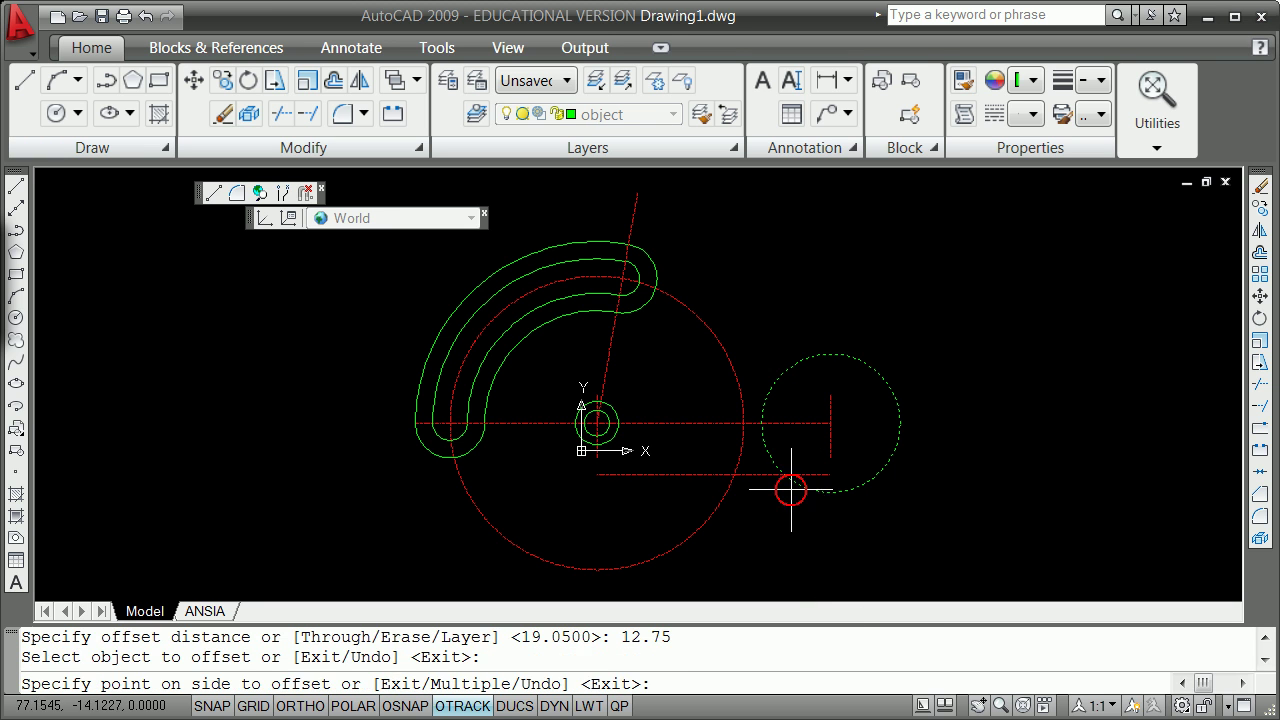
pyautogui.click(769, 494)
pyautogui.press('Escape')
pyautogui.scroll(3, 750, 484)
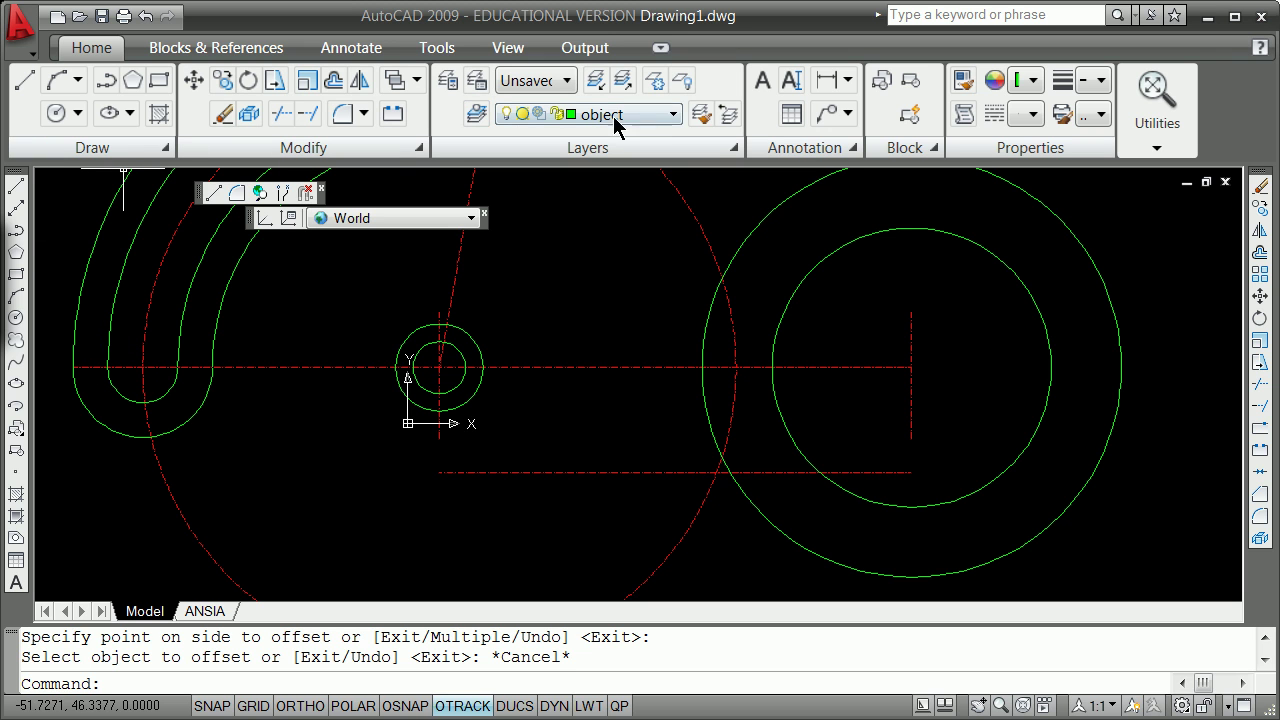
# - On the centerline layer, draw a line from the dashed circle/lower centerline crossing to the right circles' centre
pyautogui.click(671, 116)
pyautogui.click(652, 152)
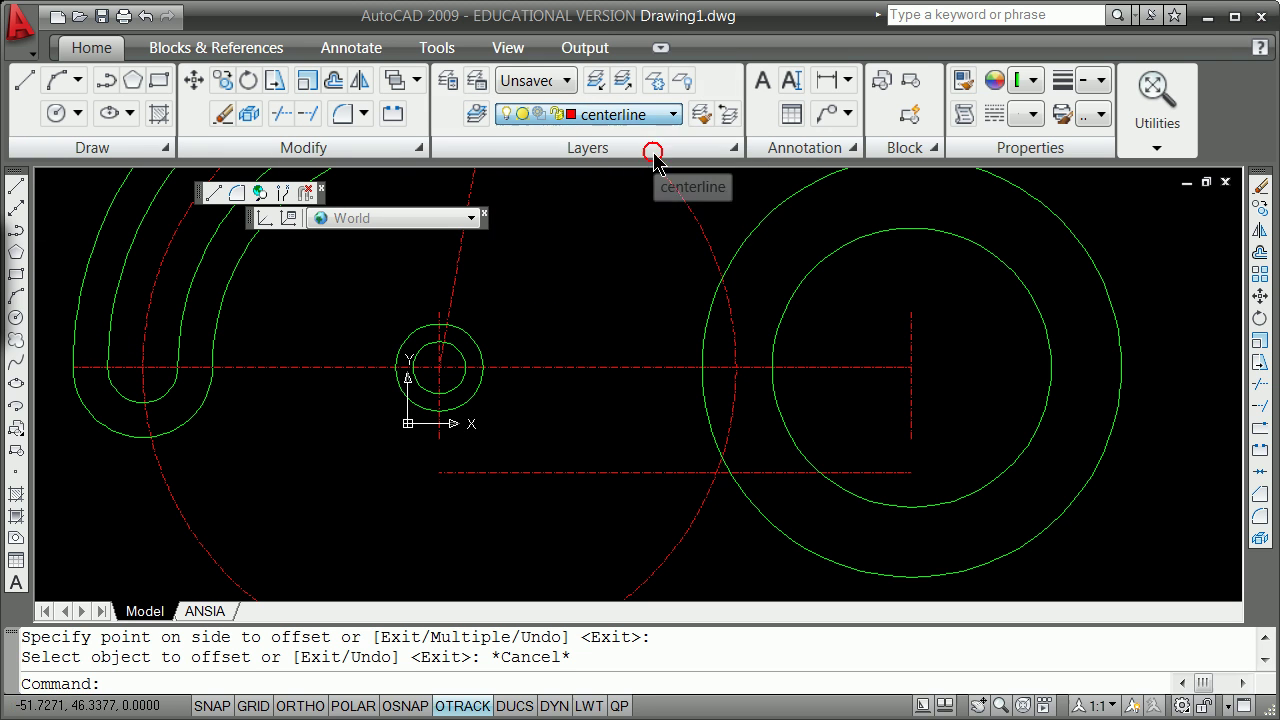
pyautogui.click(16, 186)
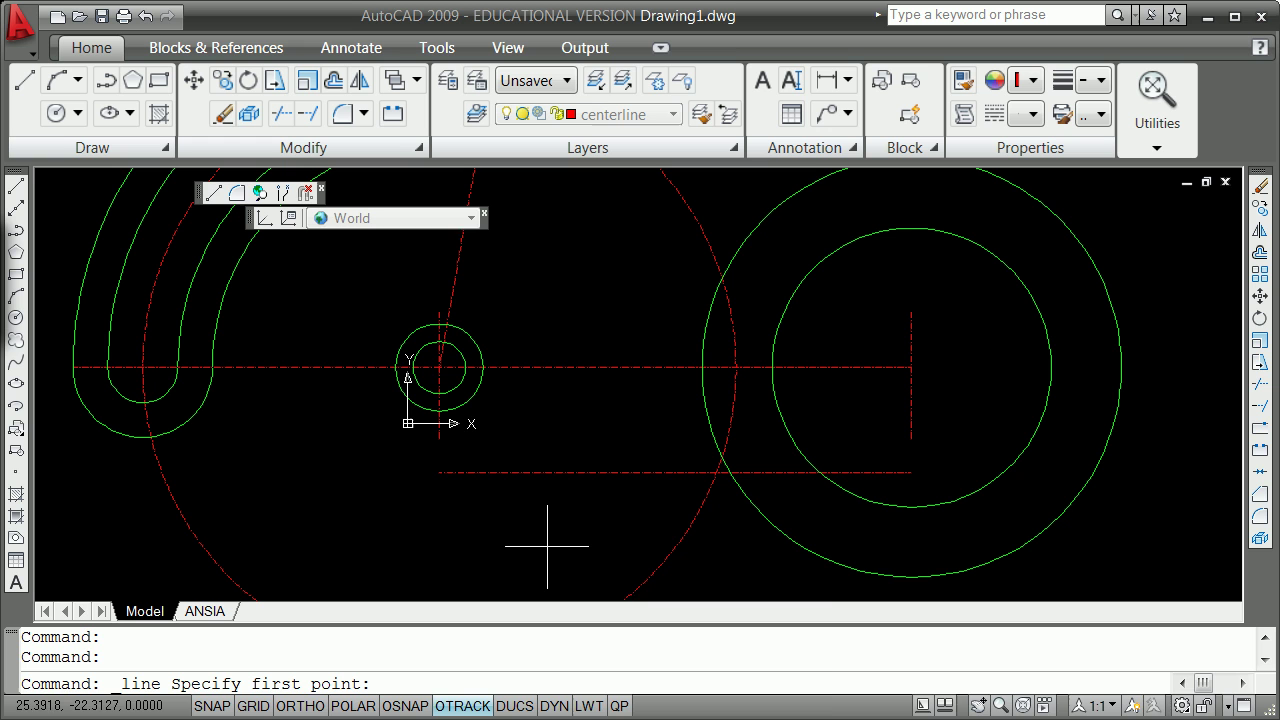
pyautogui.keyDown('shift'); pyautogui.rightClick(589, 536); pyautogui.keyUp('shift')
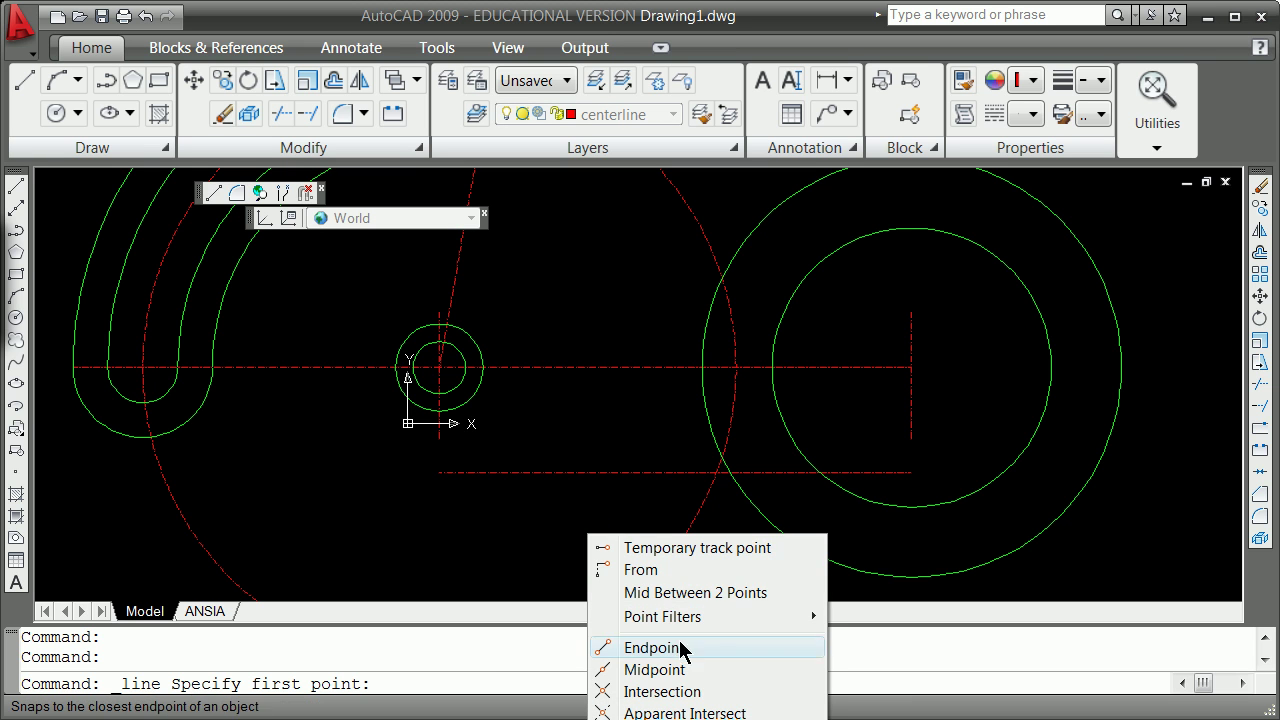
pyautogui.click(662, 692)
pyautogui.click(738, 472)
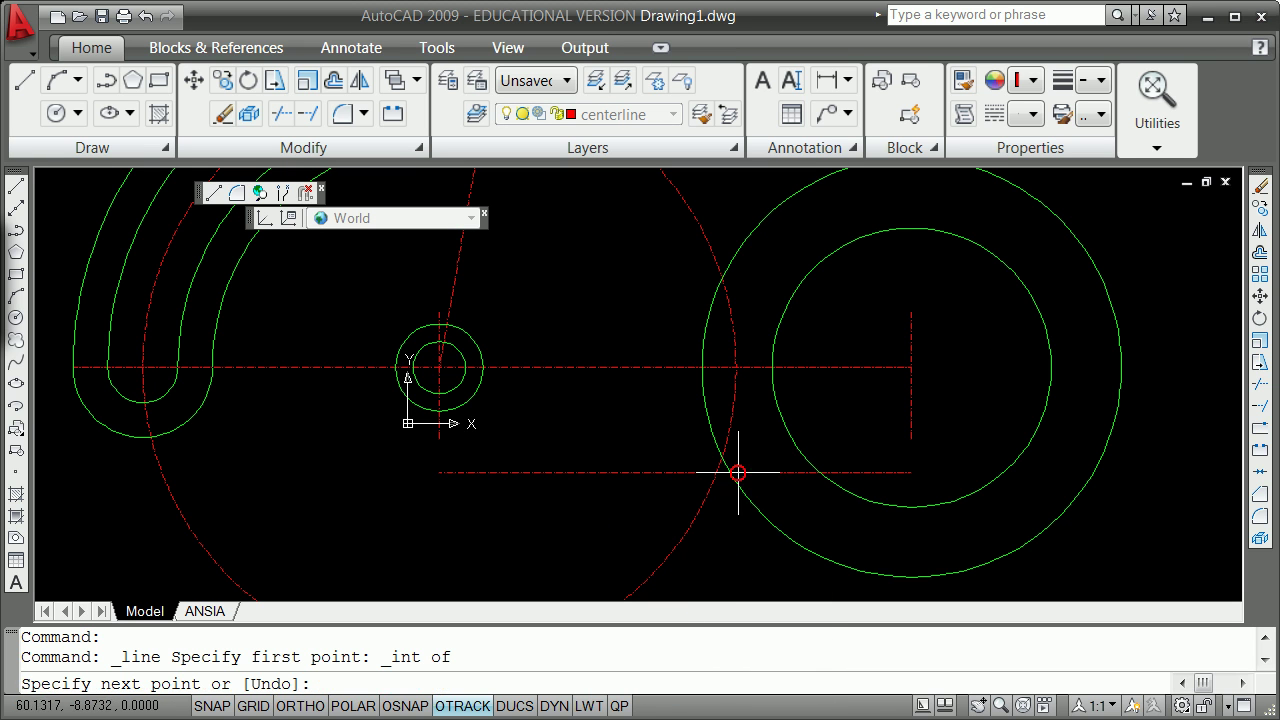
pyautogui.keyDown('shift'); pyautogui.rightClick(870, 413); pyautogui.keyUp('shift')
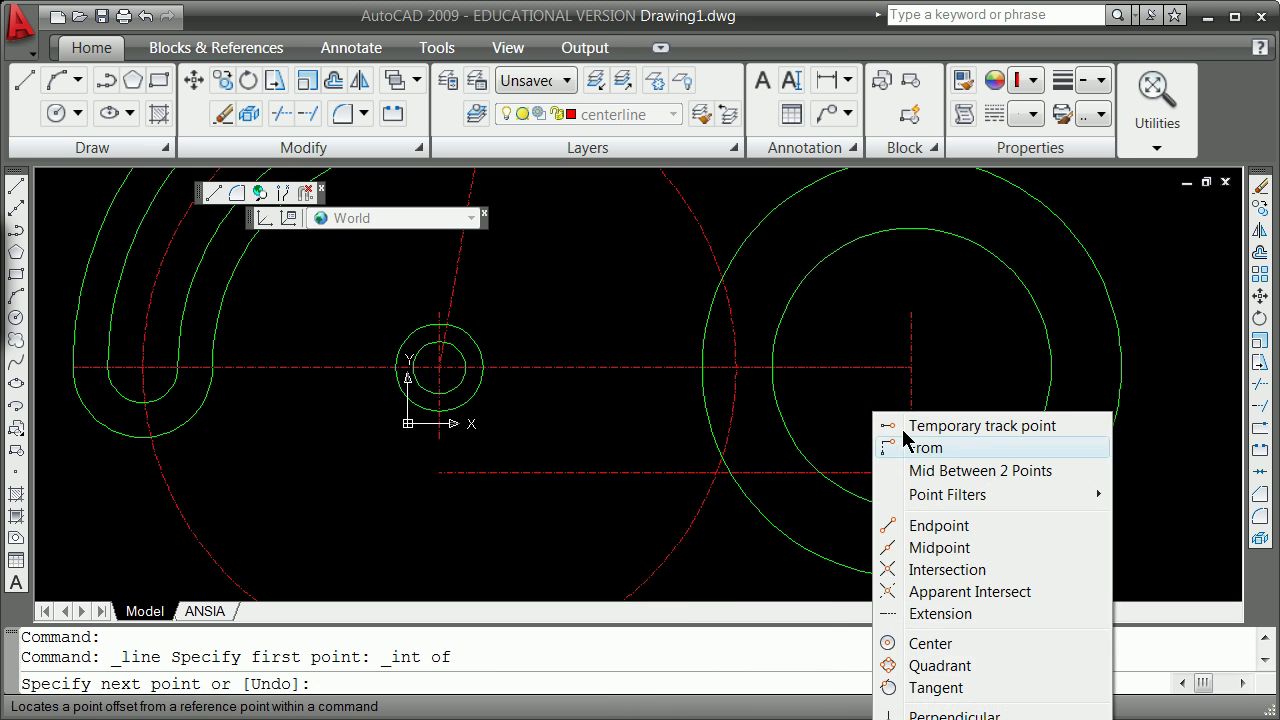
pyautogui.click(952, 569)
pyautogui.click(907, 368)
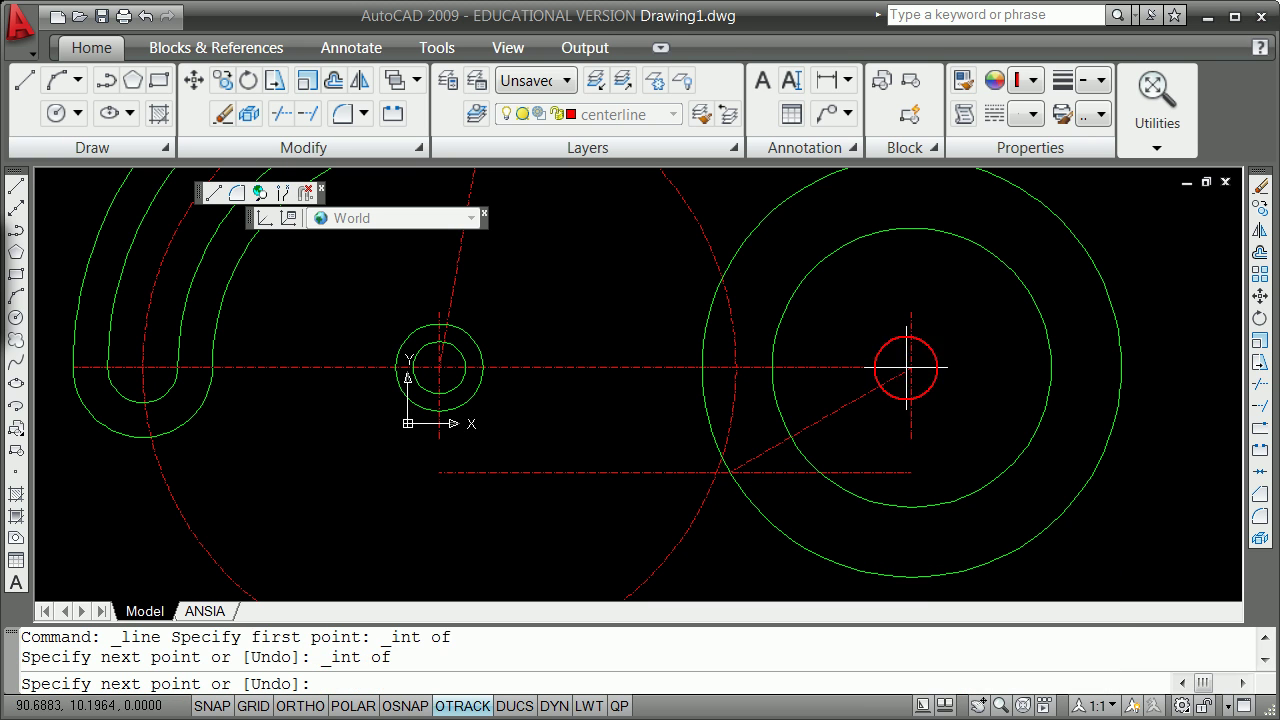
pyautogui.press('Return')
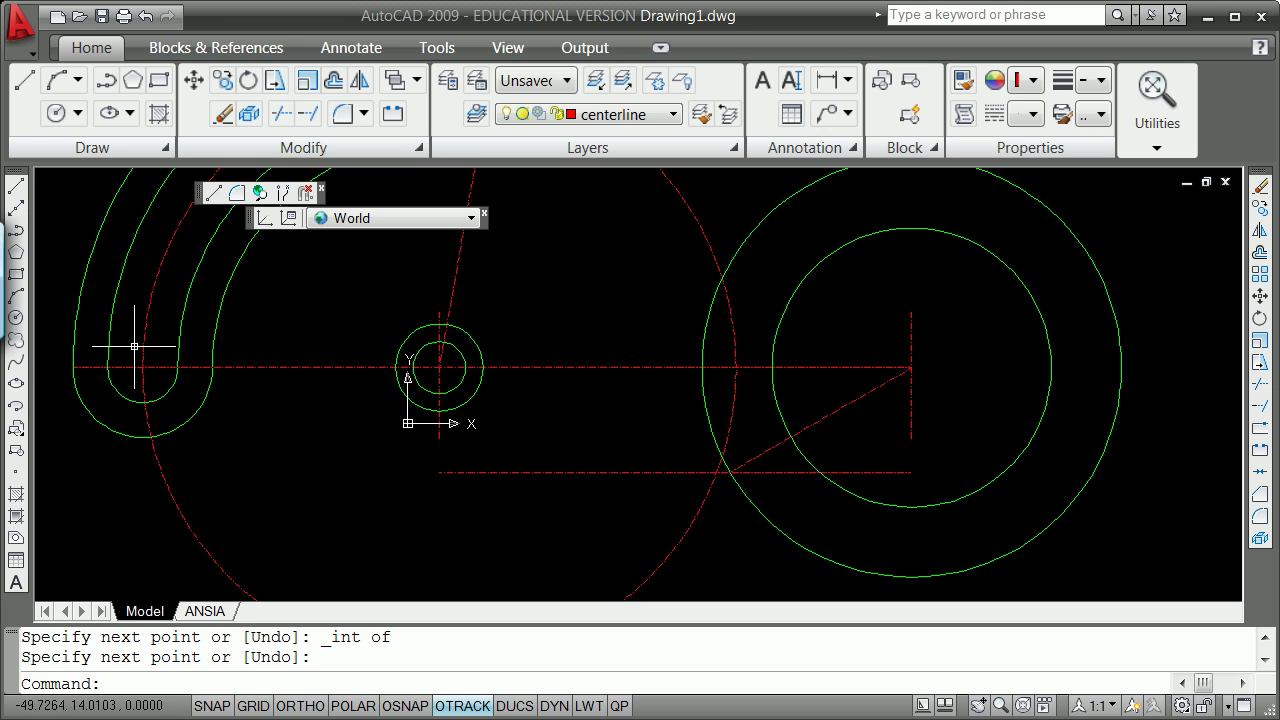
# - Draw a circle centred at the diagonal's lower end, passing through its intersection with the inner right circle
pyautogui.click(16, 318)
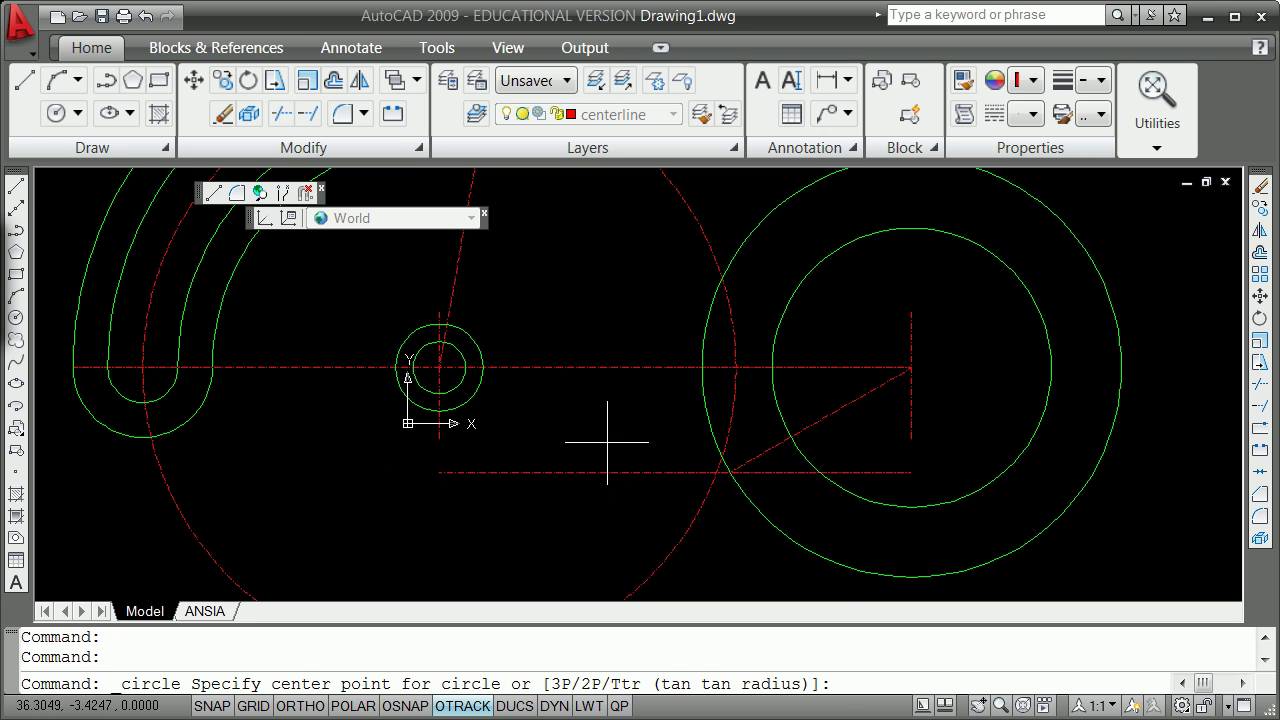
pyautogui.keyDown('shift'); pyautogui.rightClick(615, 453); pyautogui.keyUp('shift')
pyautogui.click(697, 610)
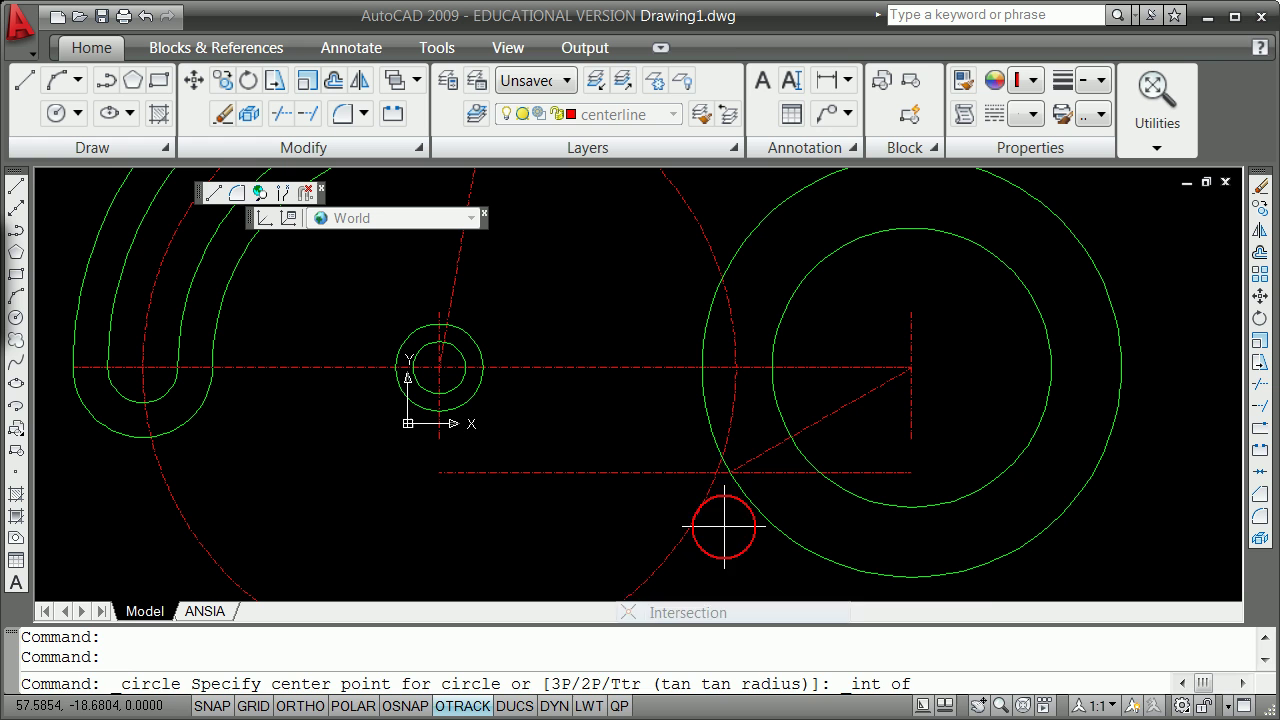
pyautogui.click(730, 472)
pyautogui.keyDown('shift'); pyautogui.rightClick(757, 460); pyautogui.keyUp('shift')
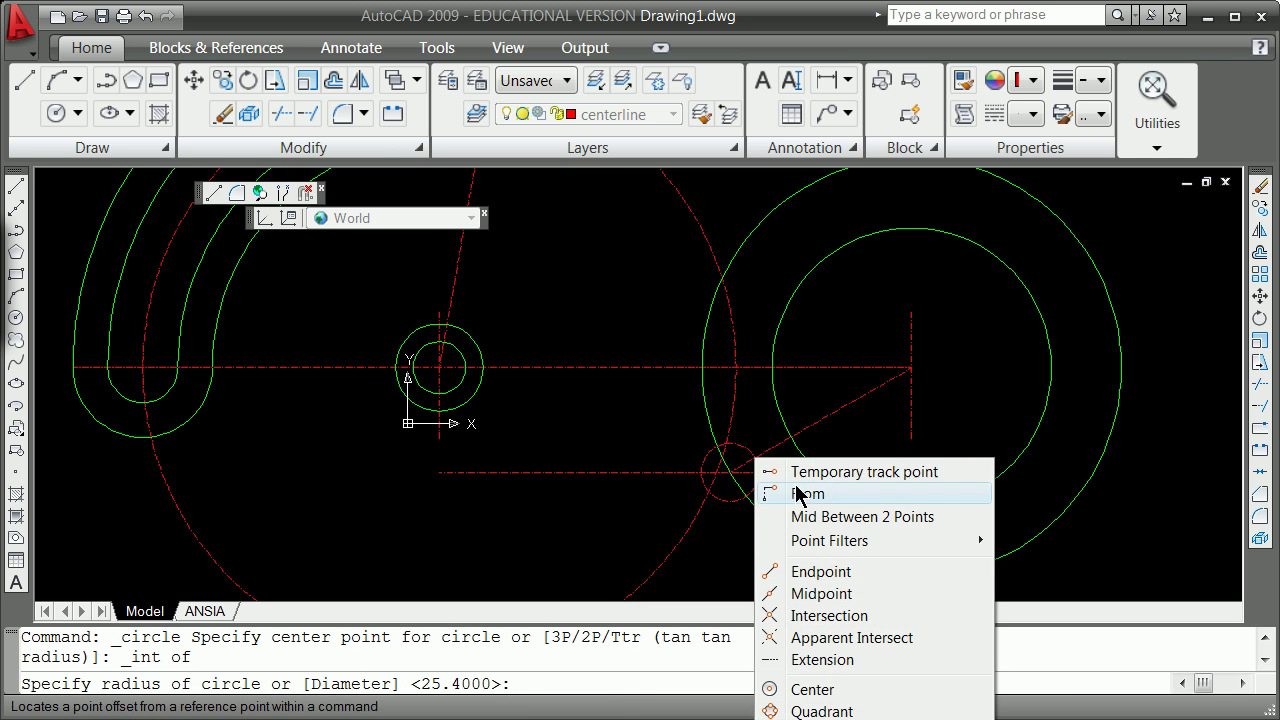
pyautogui.click(840, 618)
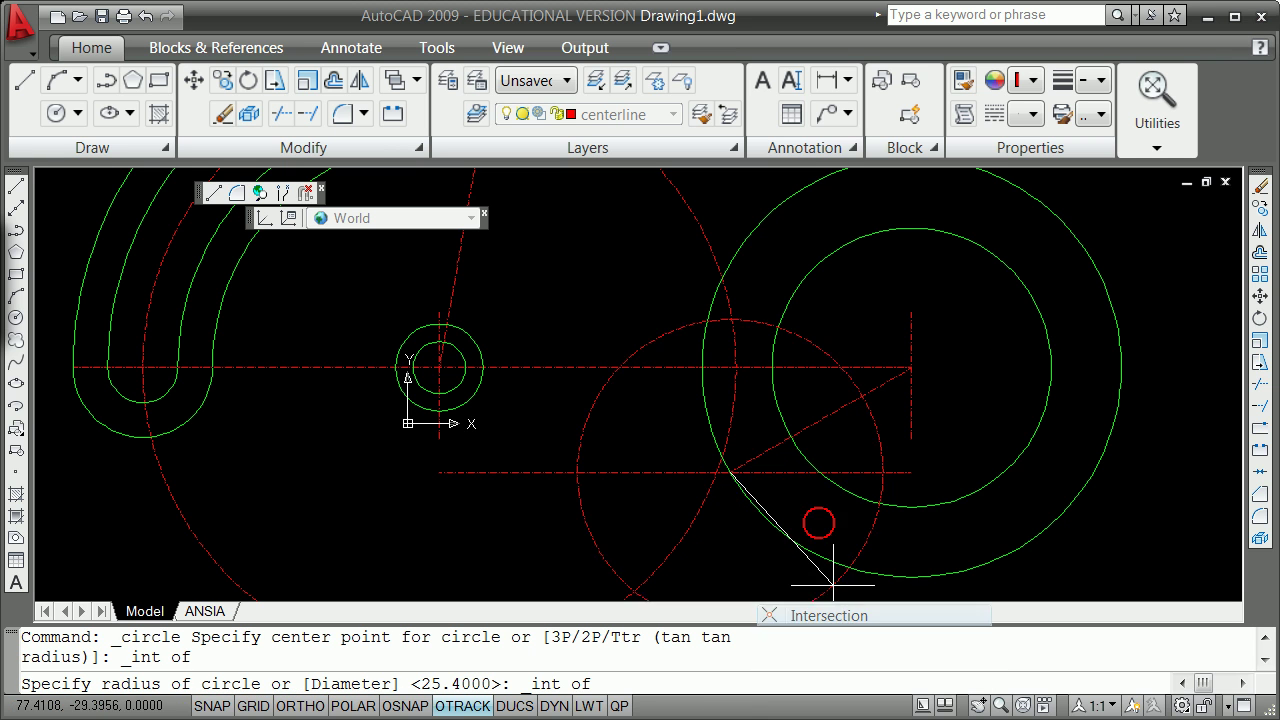
pyautogui.click(789, 444)
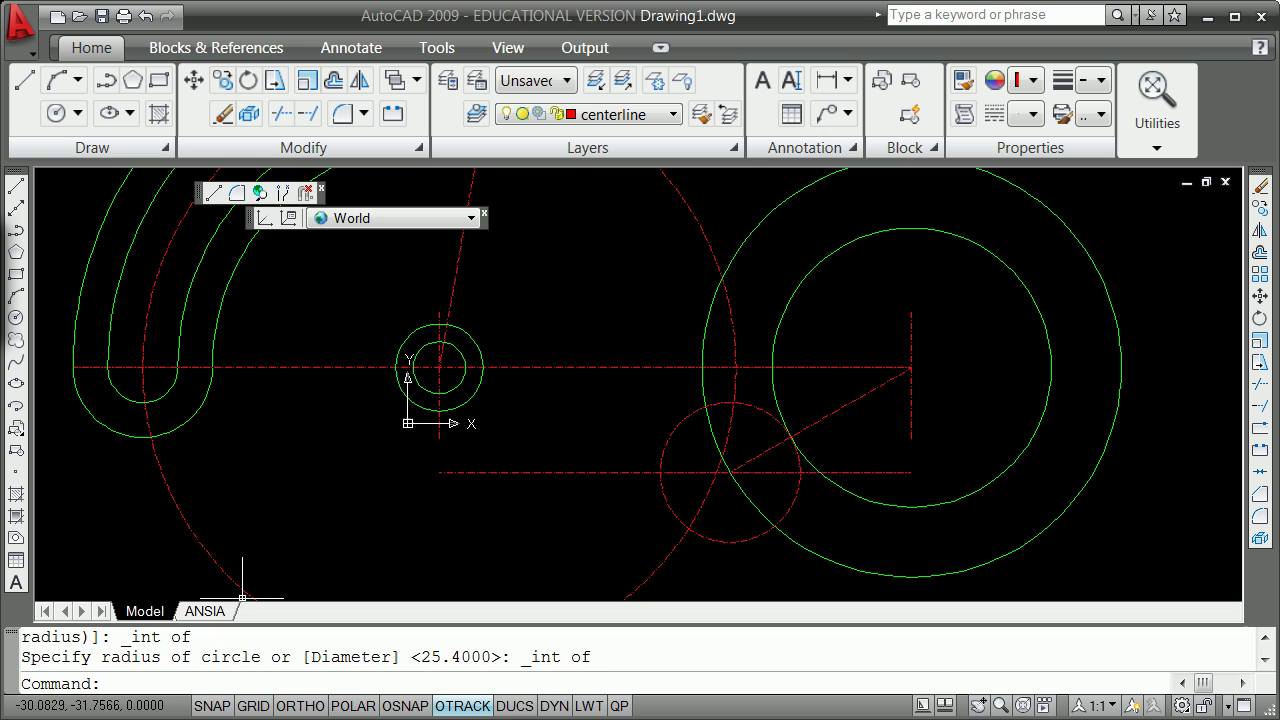
# - Start a tangent line from the arm's rounded end, then cancel the misplaced attempt
pyautogui.press('Escape')
pyautogui.scroll(-4, 537, 357)
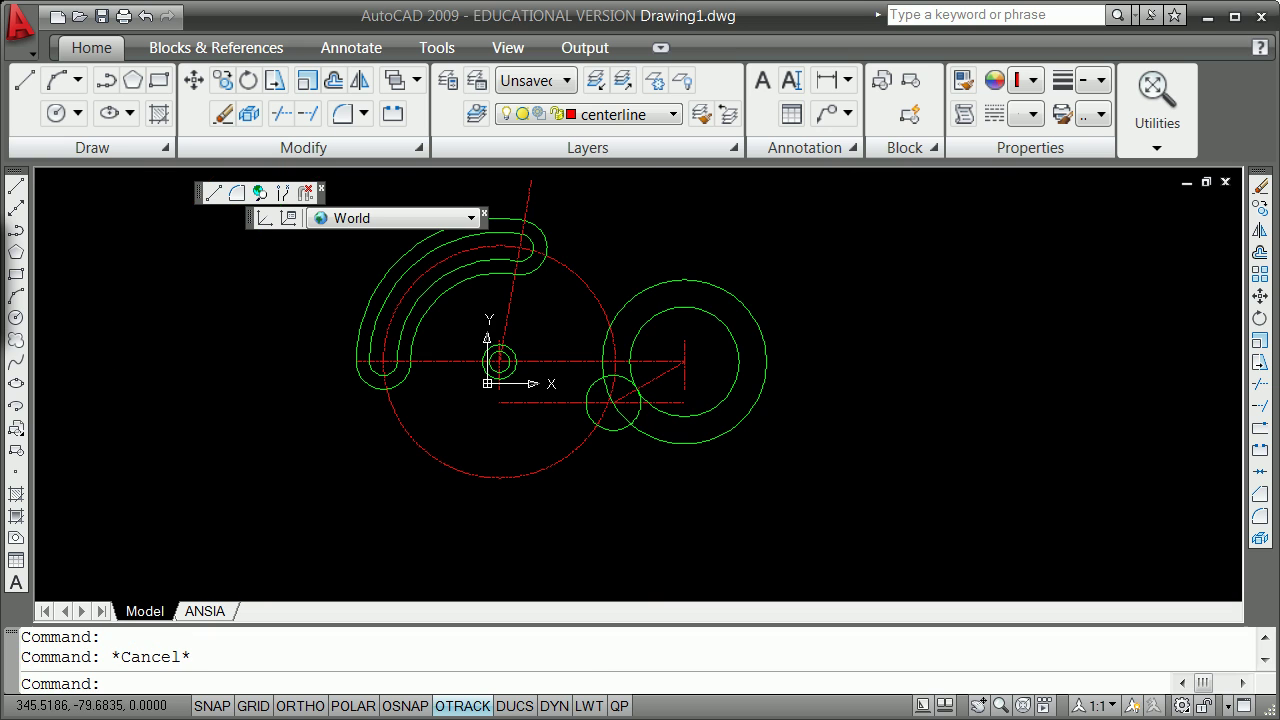
pyautogui.click(25, 85)
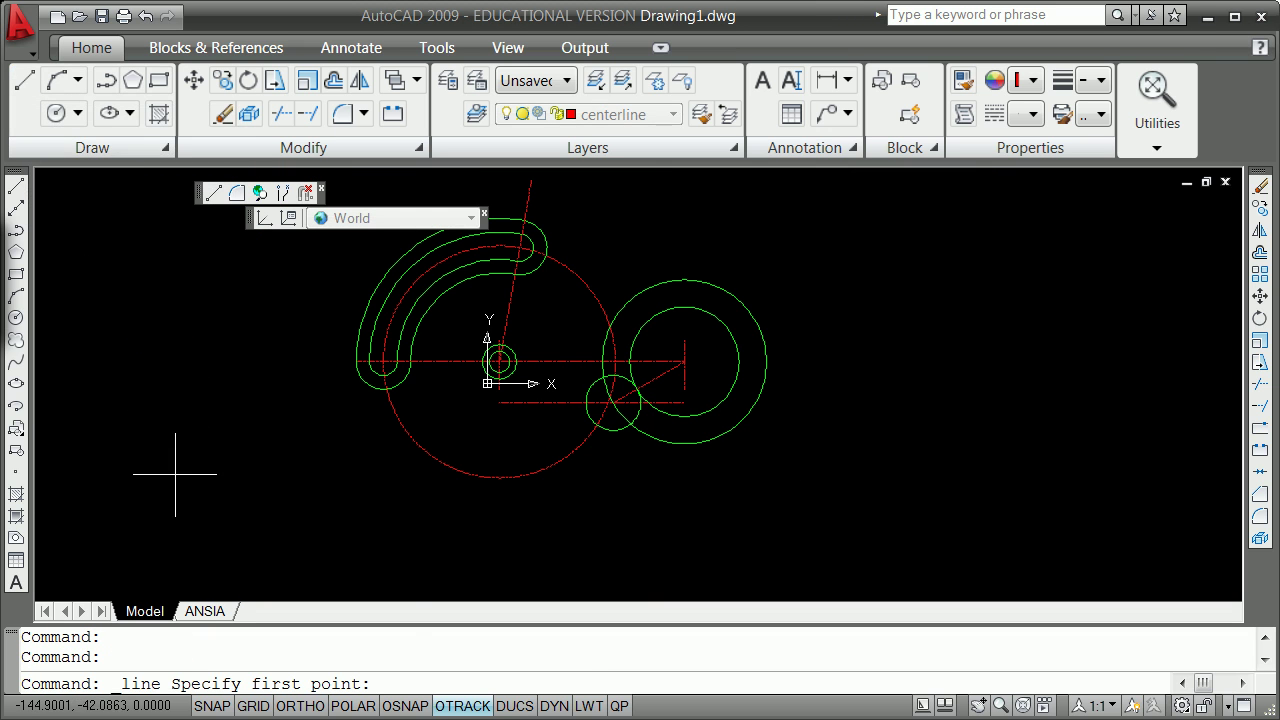
pyautogui.keyDown('shift'); pyautogui.rightClick(181, 463); pyautogui.keyUp('shift')
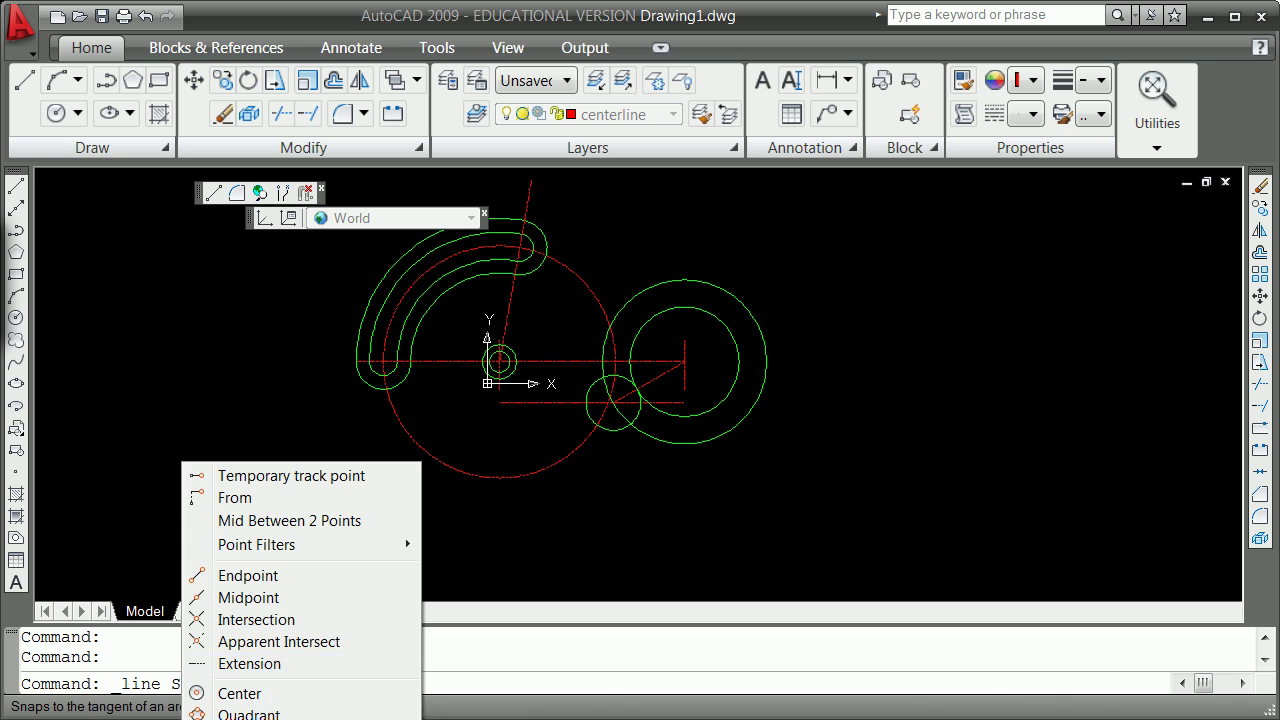
pyautogui.click(284, 718)
pyautogui.click(388, 392)
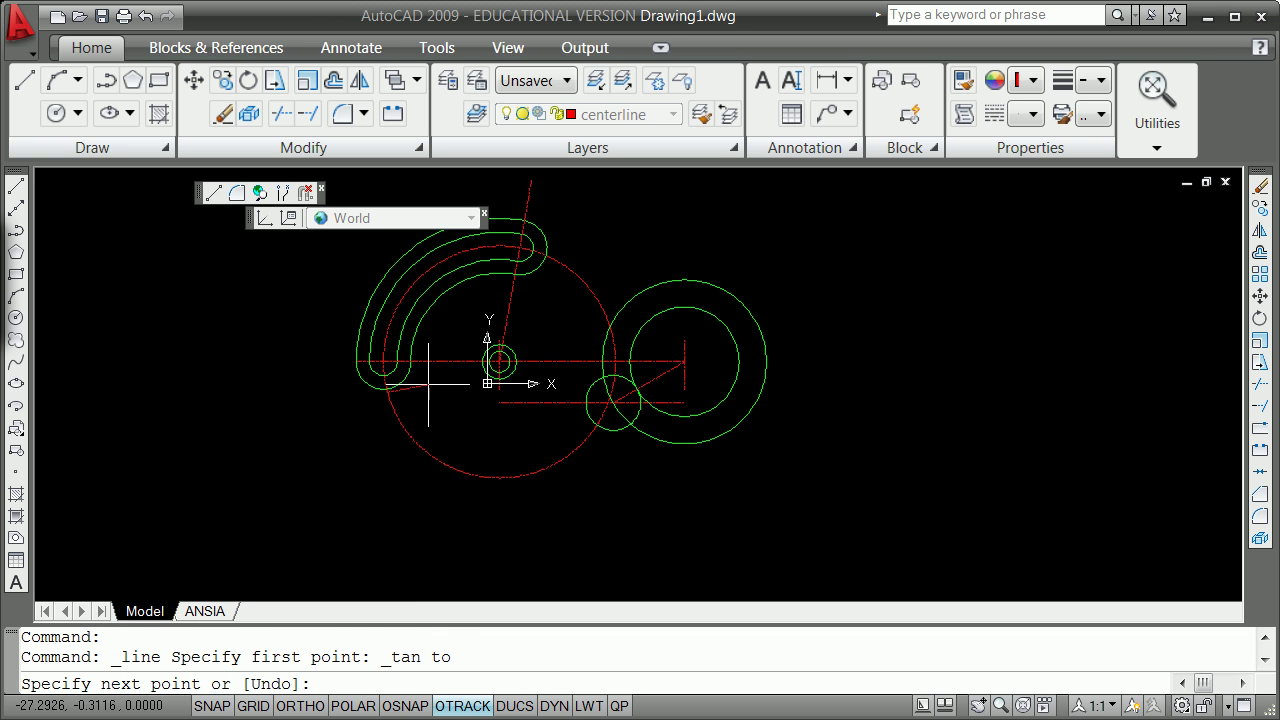
pyautogui.press('Escape')
# - Draw a line tangent to the arm's rounded lower end and the small dashed circle
pyautogui.click(25, 81)
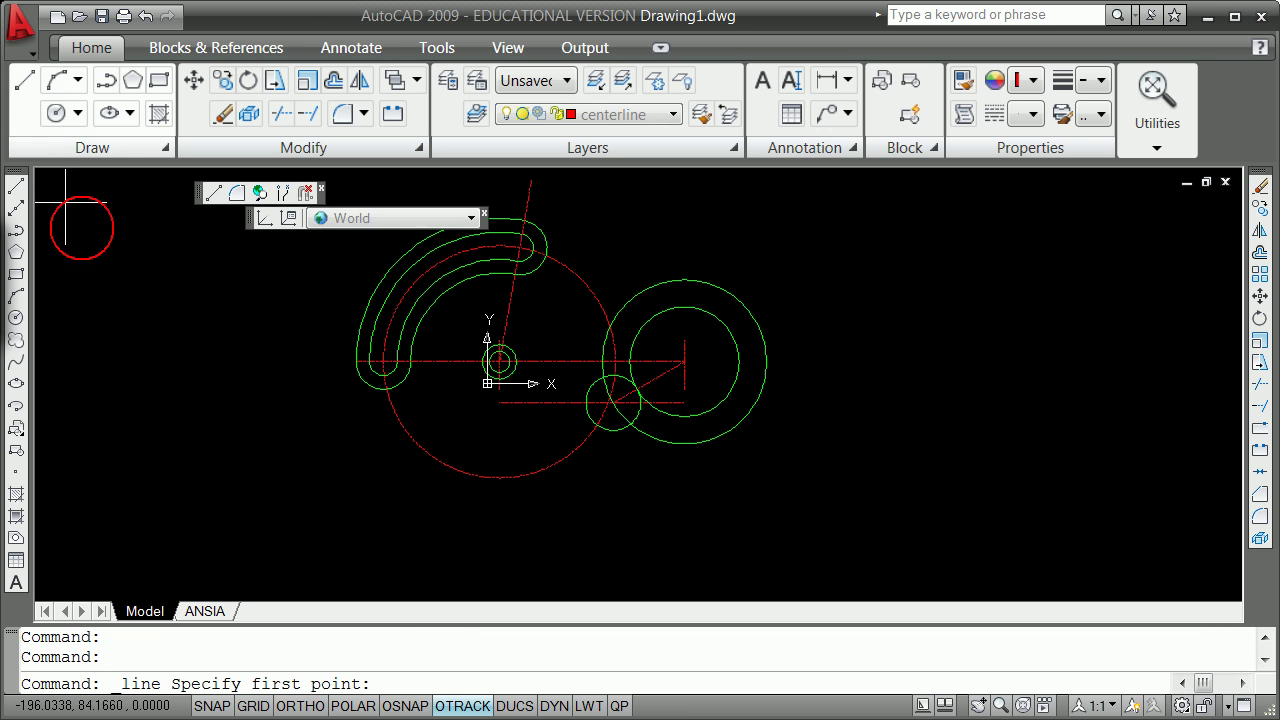
pyautogui.keyDown('shift'); pyautogui.rightClick(155, 370); pyautogui.keyUp('shift')
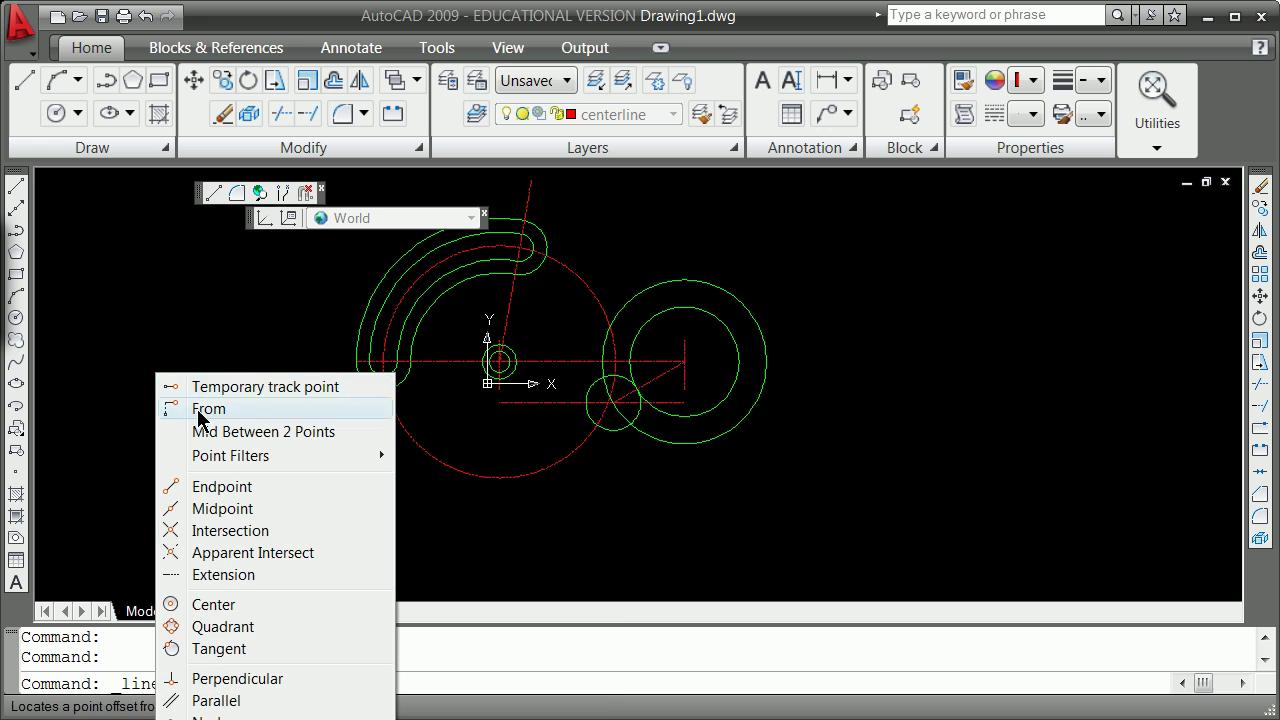
pyautogui.click(246, 650)
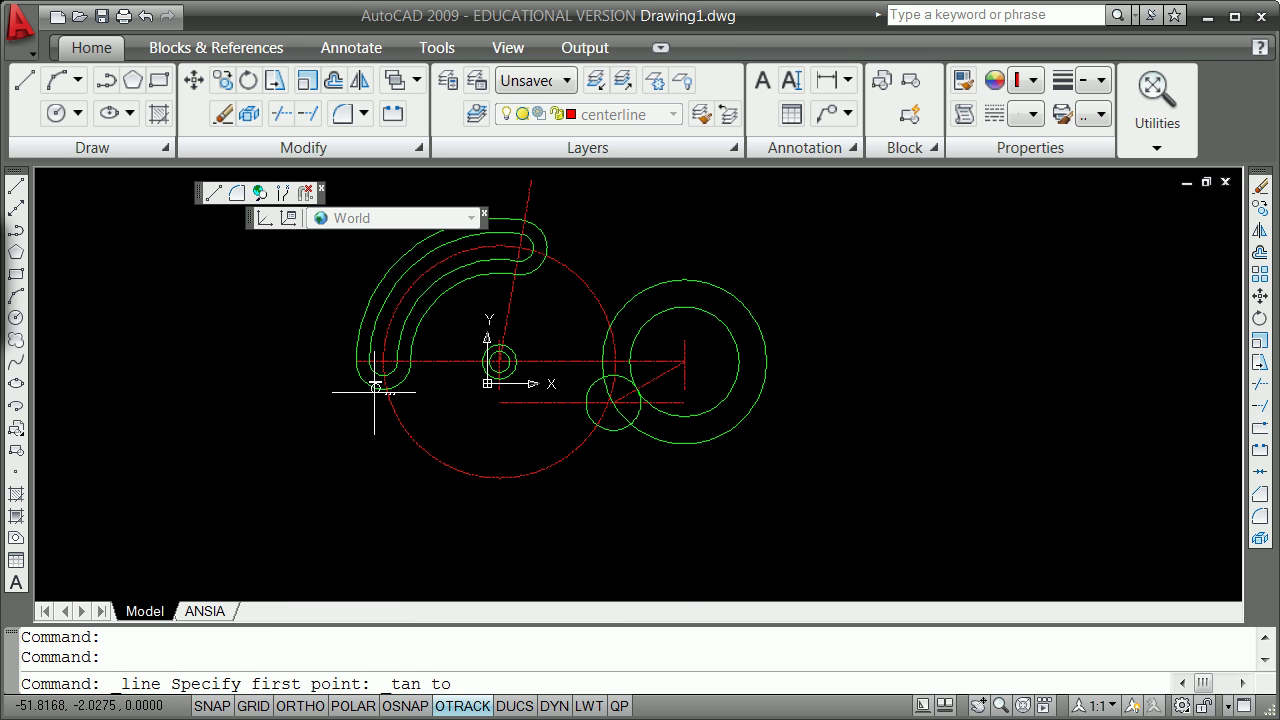
pyautogui.click(375, 388)
pyautogui.keyDown('shift'); pyautogui.rightClick(455, 405); pyautogui.keyUp('shift')
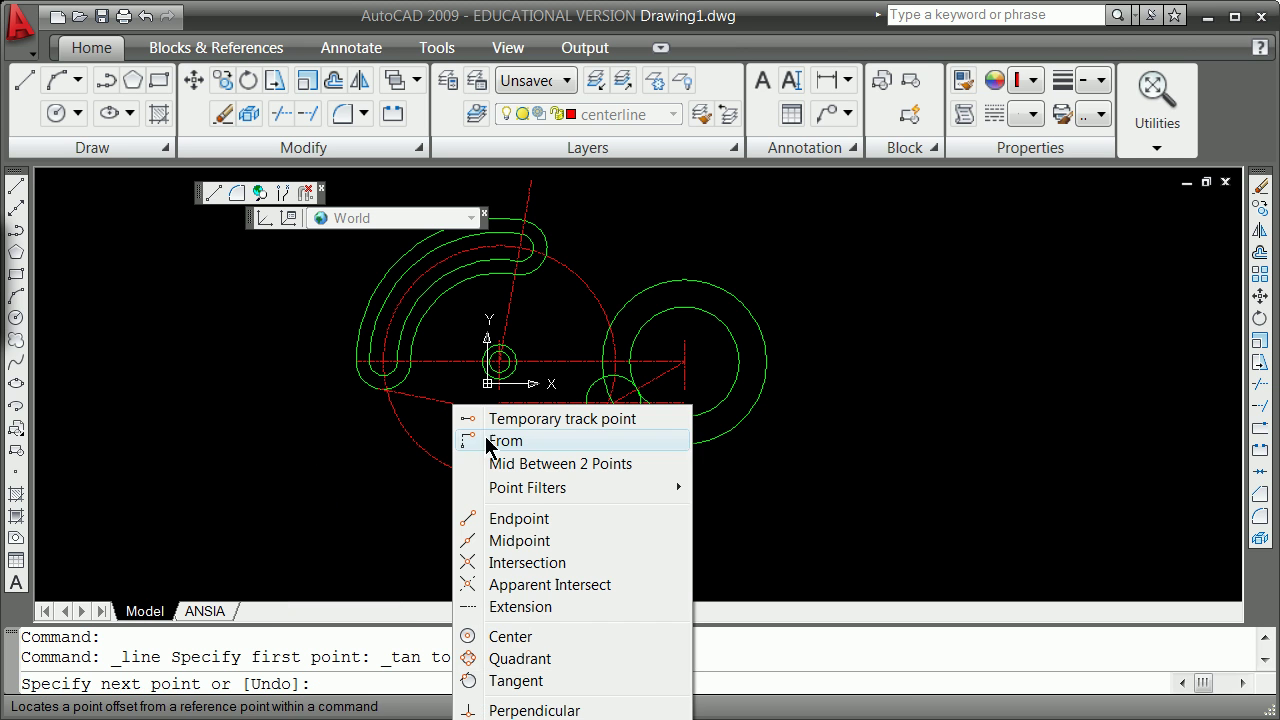
pyautogui.click(545, 680)
pyautogui.click(593, 383)
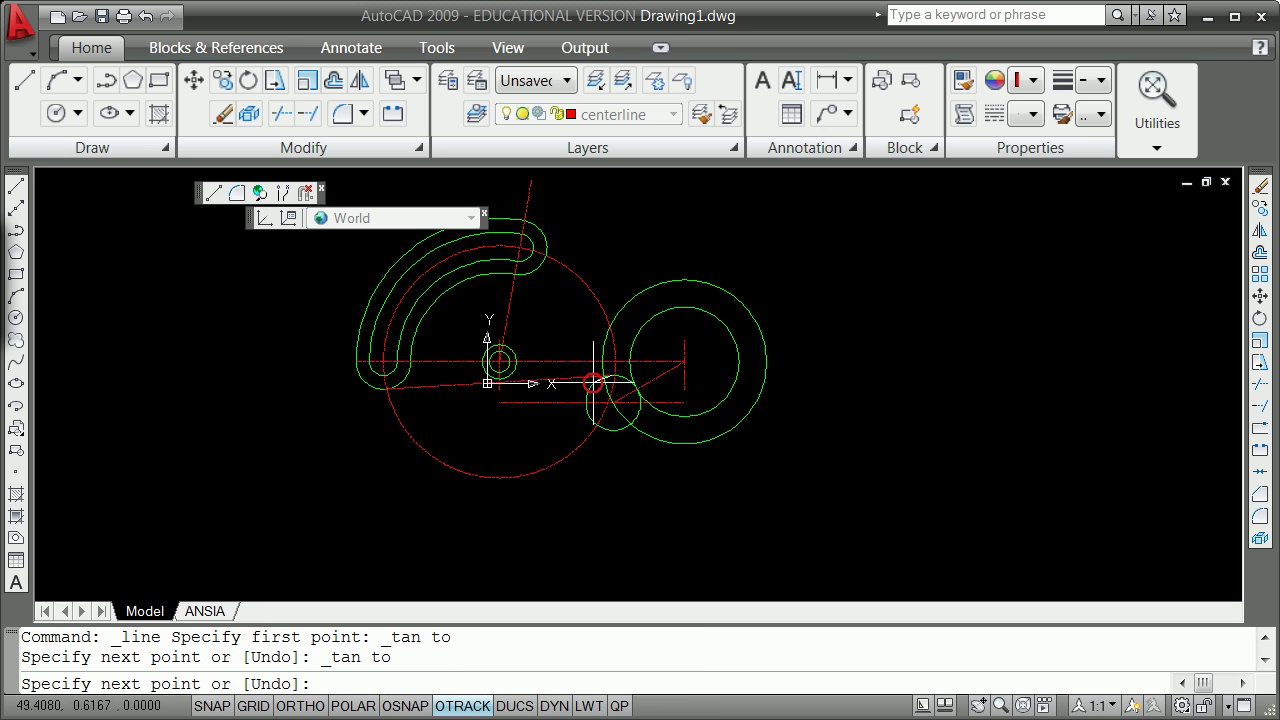
pyautogui.press('Return')
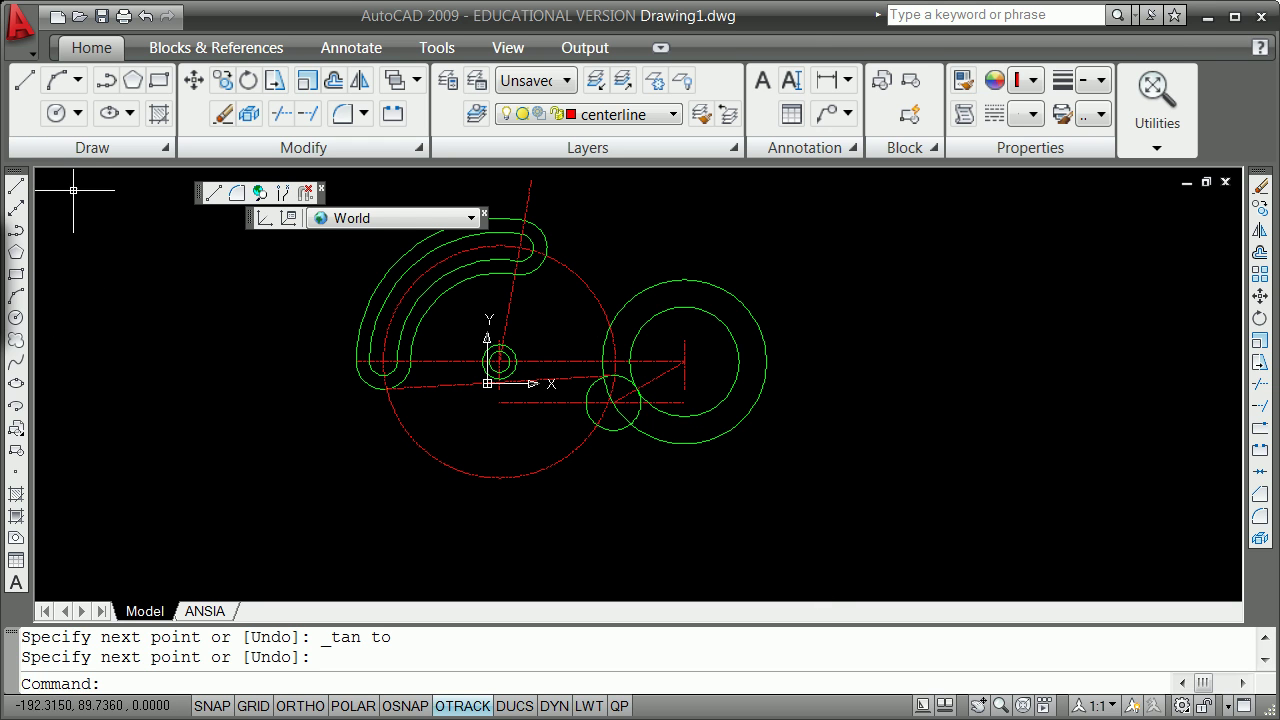
# - Draw a radius-51 circle tangent to the curved arm and the large right circle
pyautogui.click(77, 113)
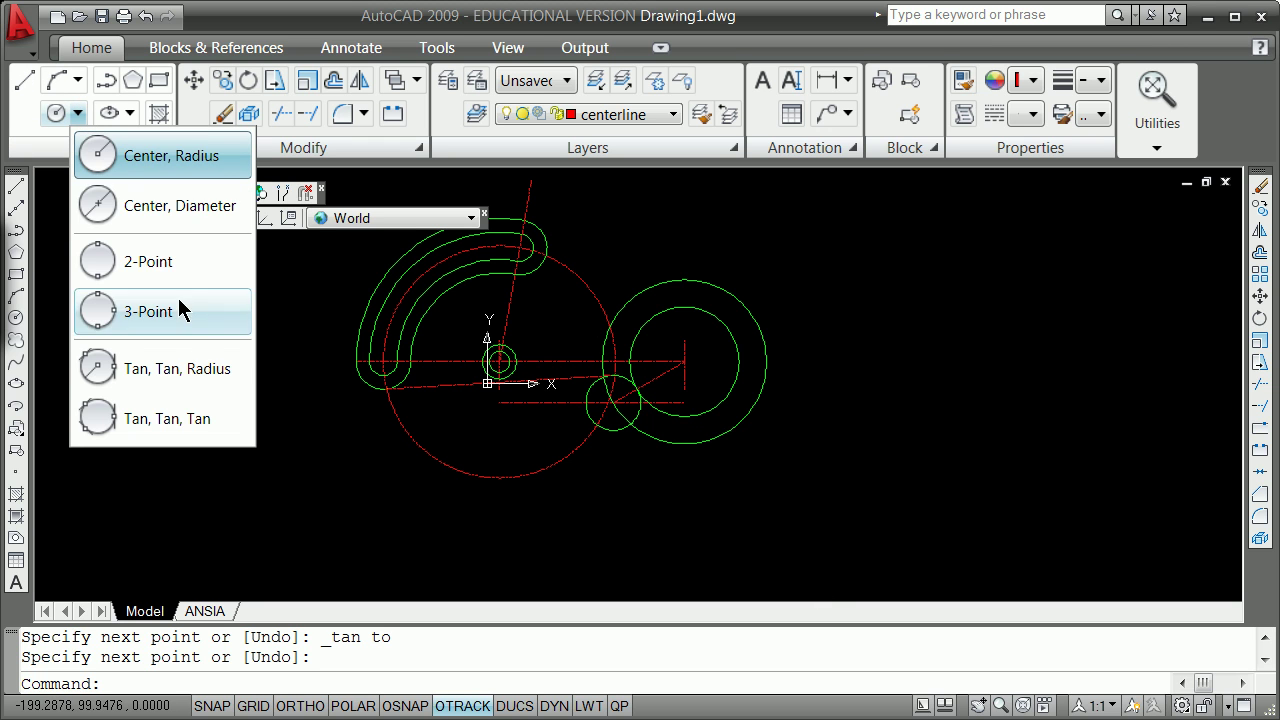
pyautogui.click(218, 370)
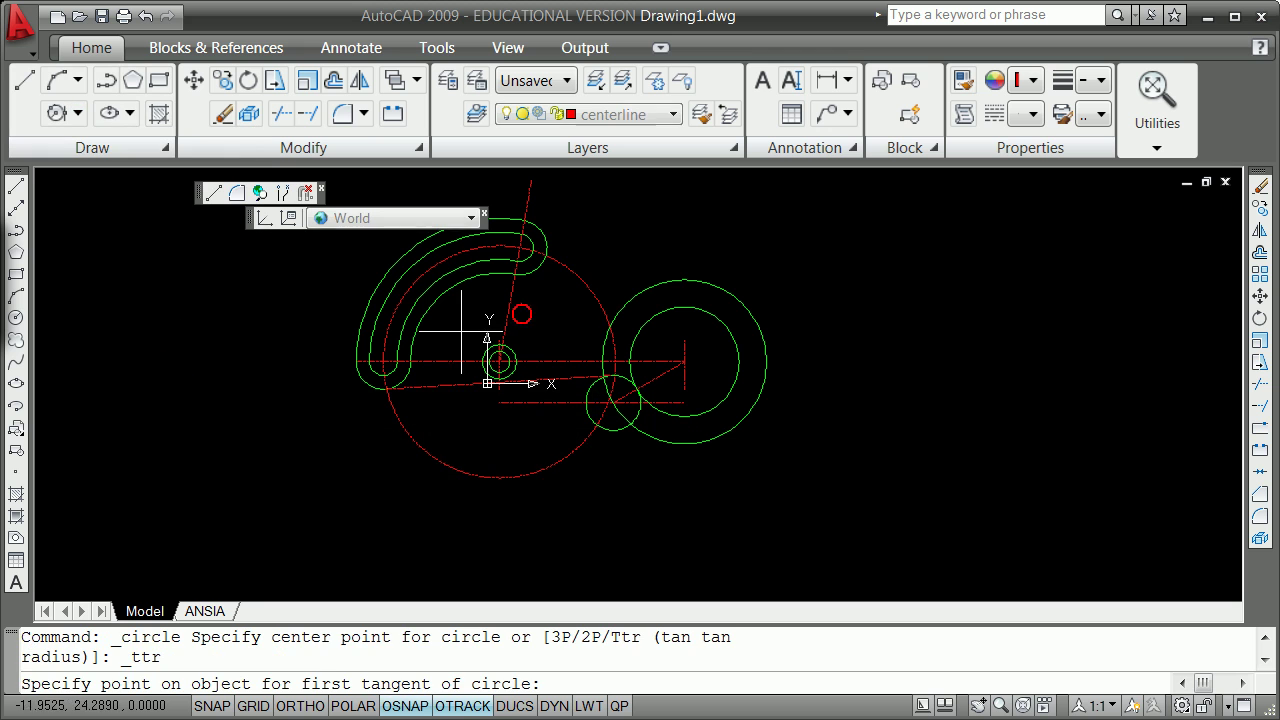
pyautogui.click(550, 248)
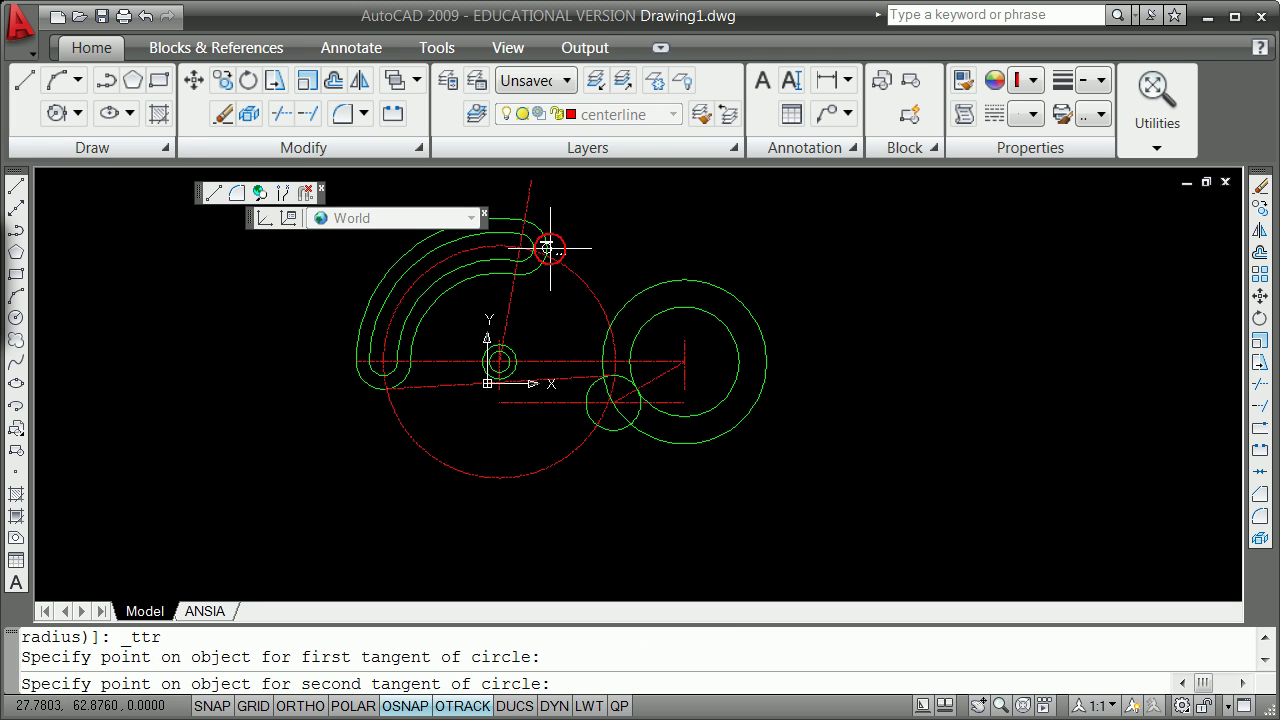
pyautogui.click(636, 294)
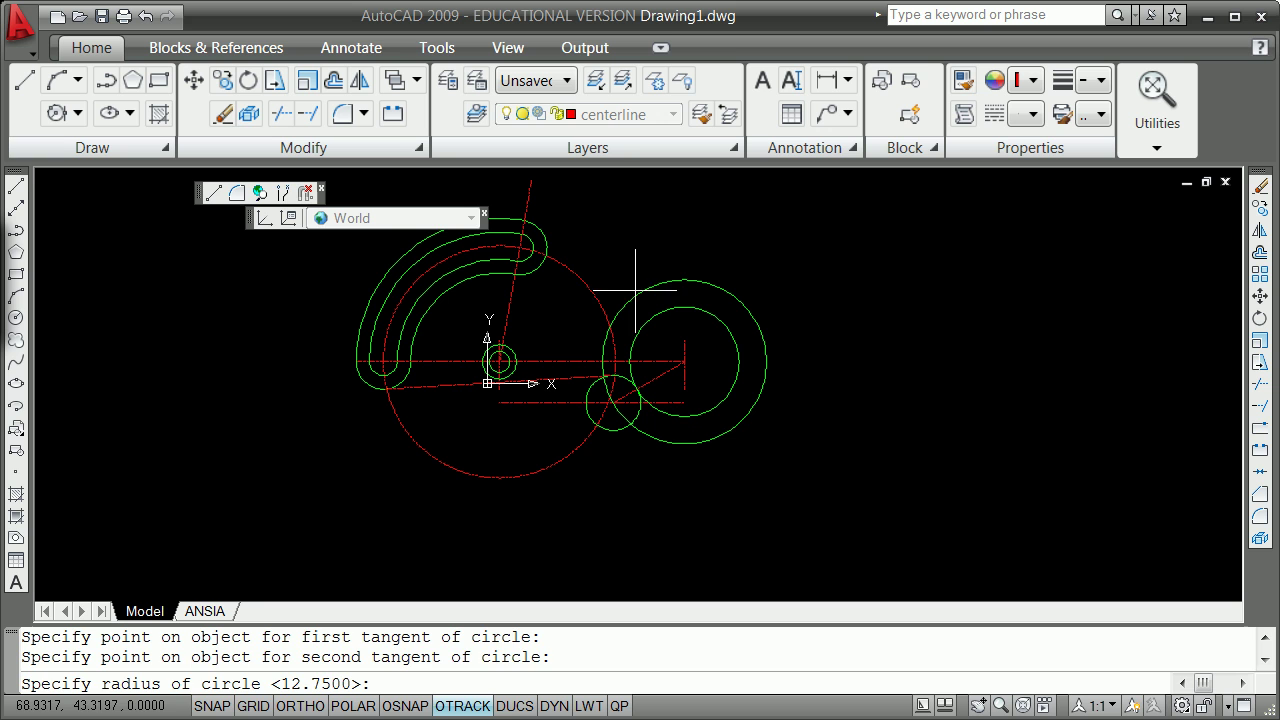
pyautogui.write('51')
pyautogui.press('Return')
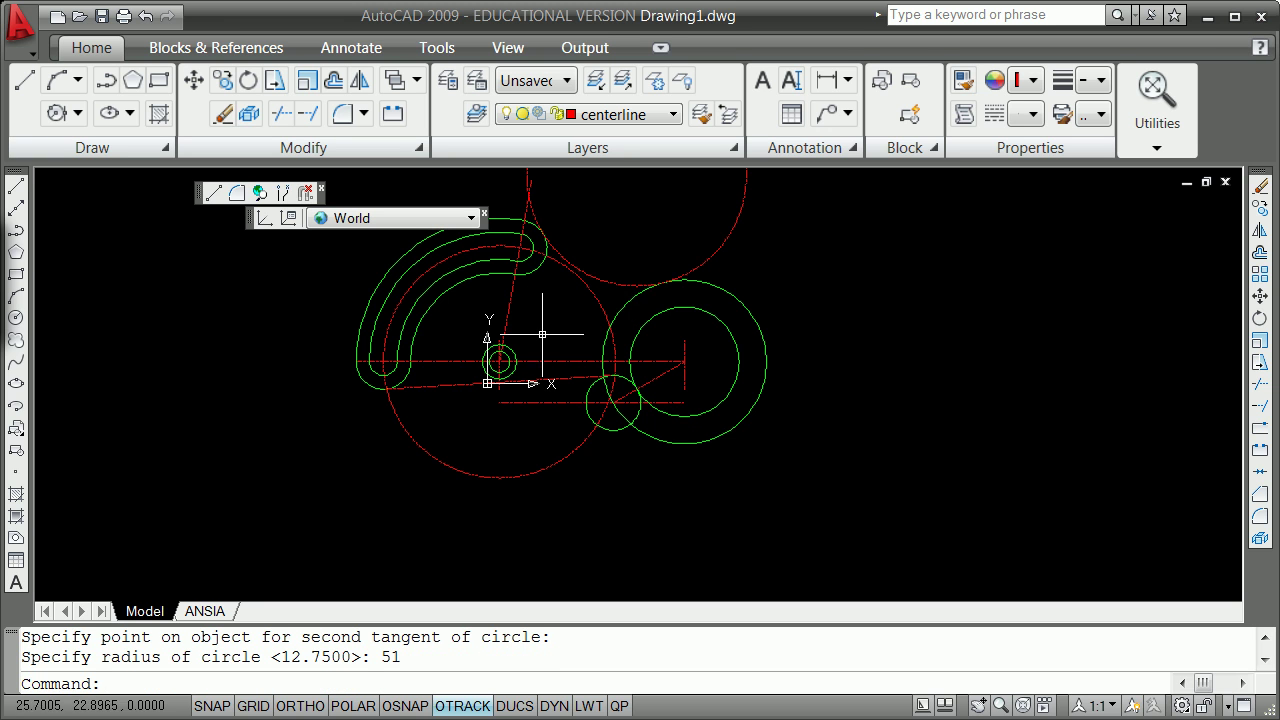
# - Move the new radius-51 circle and the tangent line to the object layer
pyautogui.click(608, 278)
pyautogui.click(457, 384)
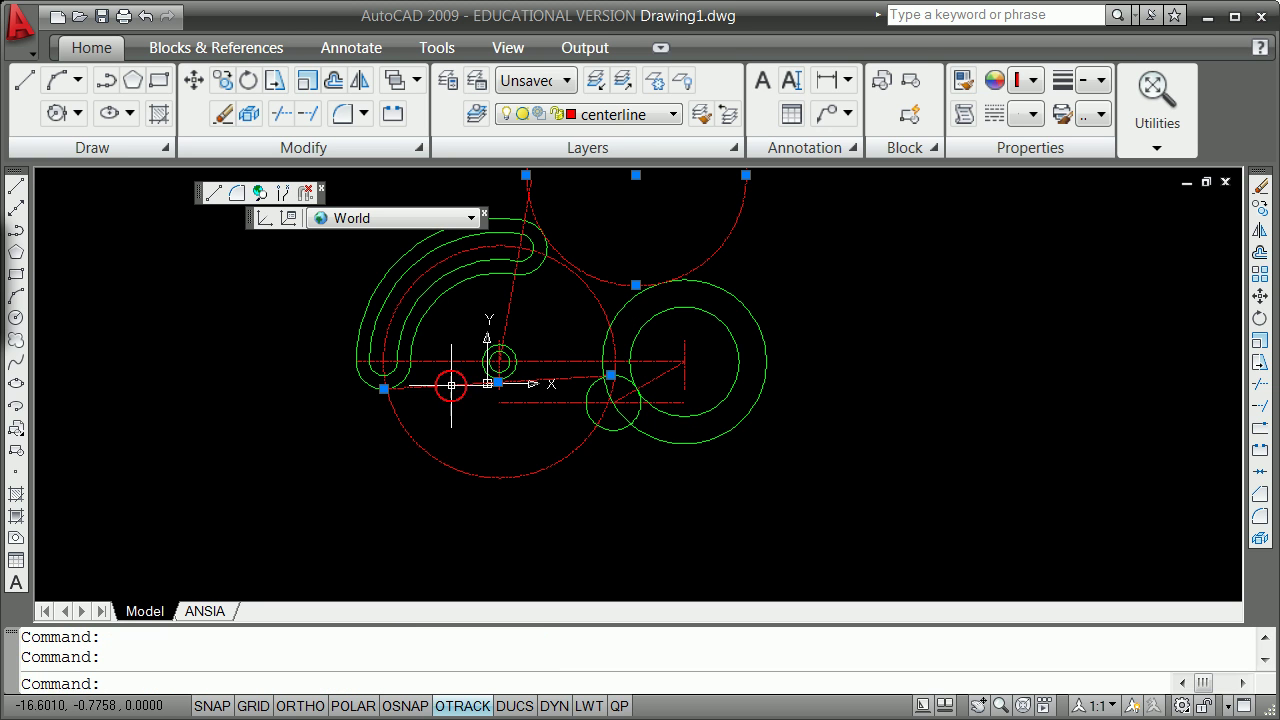
pyautogui.click(672, 115)
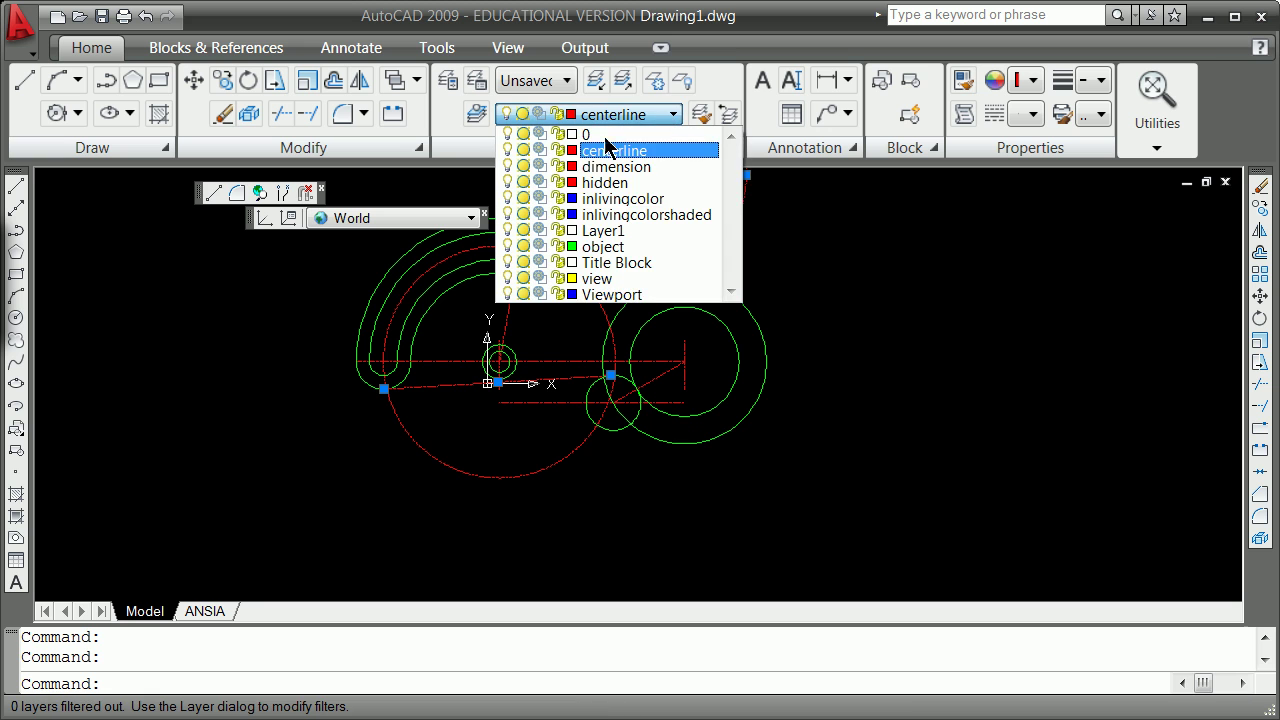